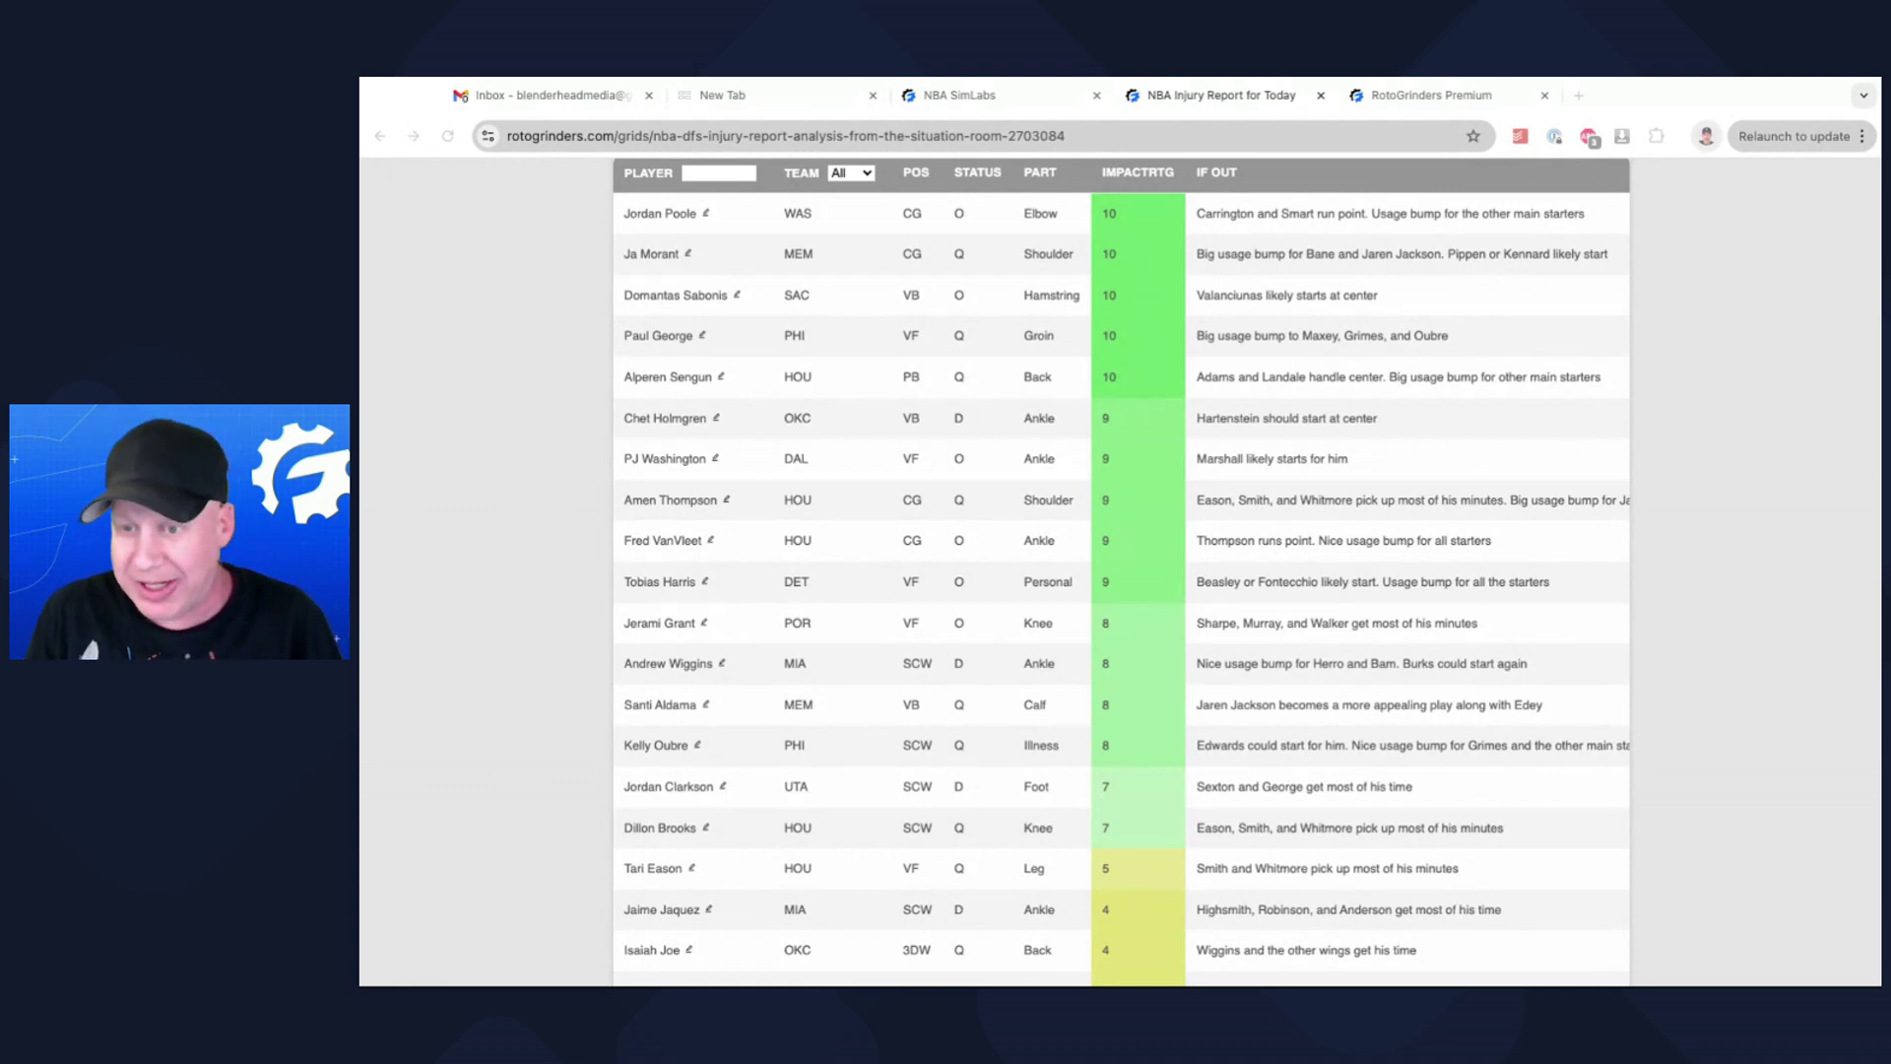
Switch to the NBA SimLabs page and generate 150 lineups with the Low results range
click(963, 95)
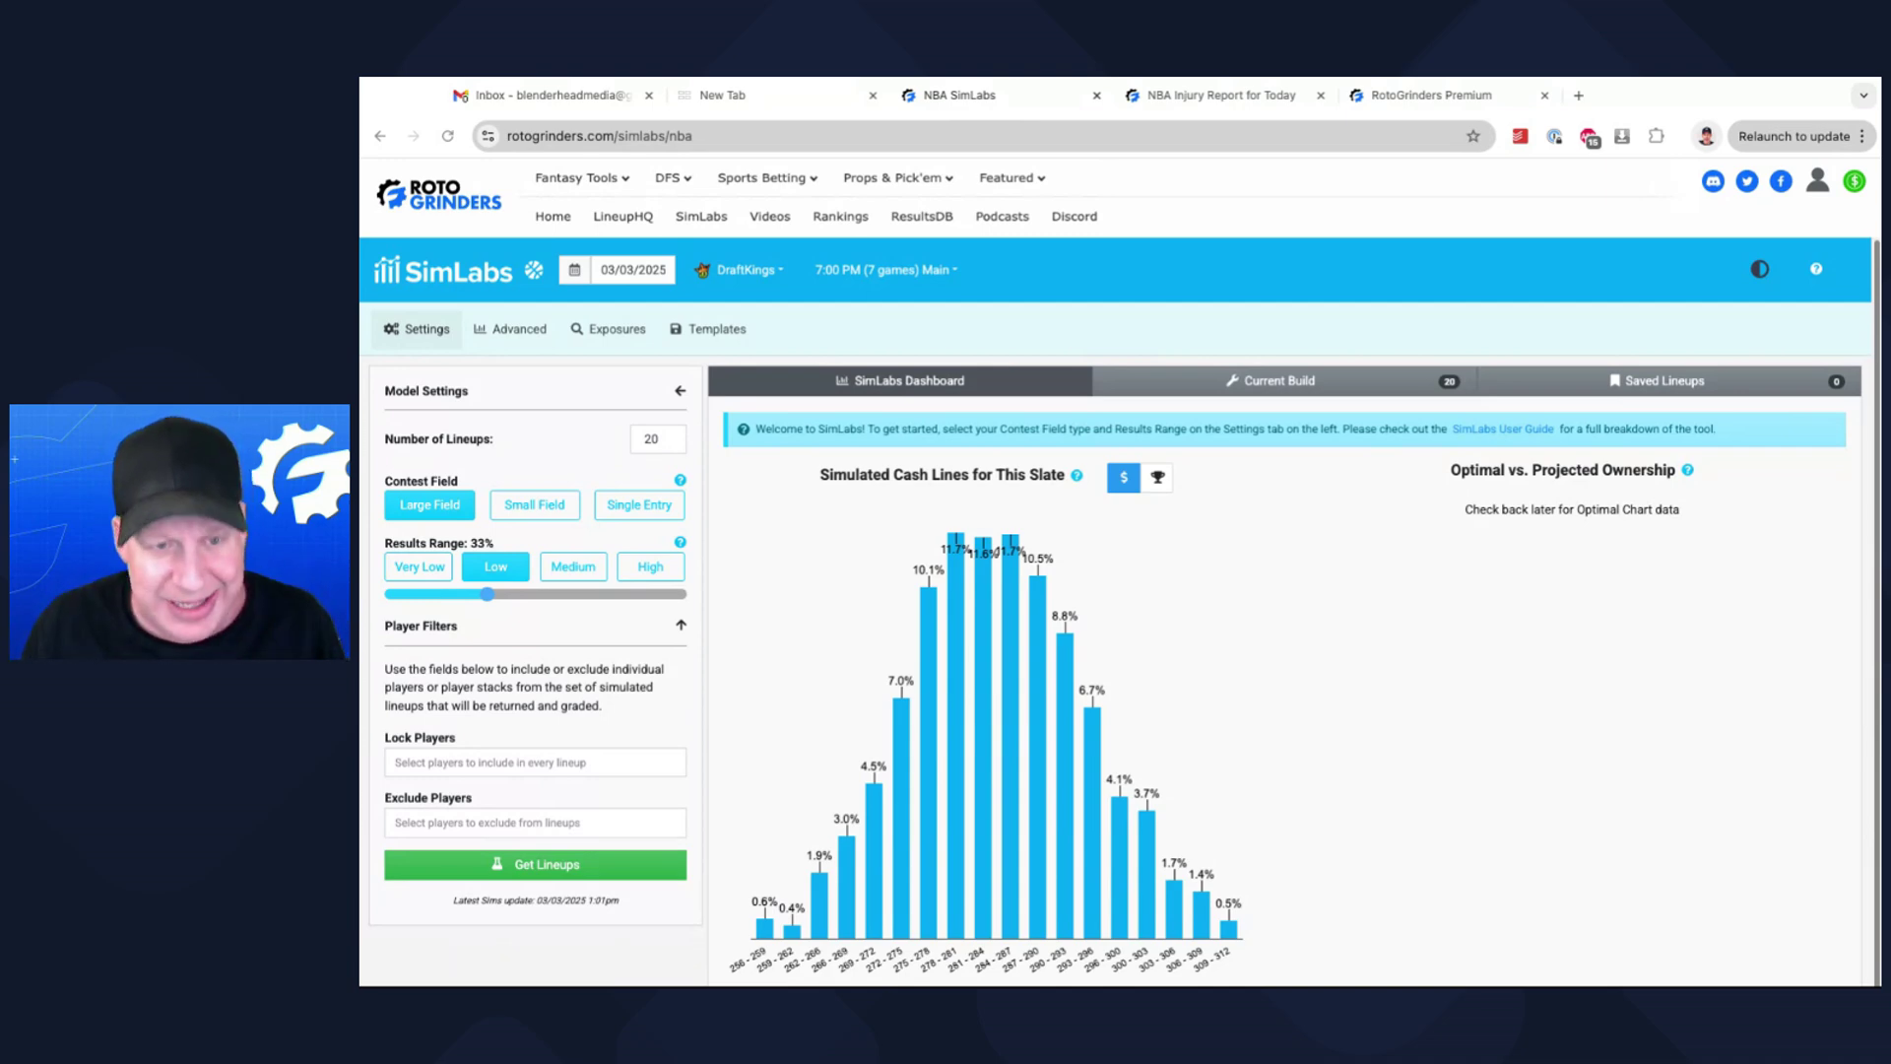
click(633, 569)
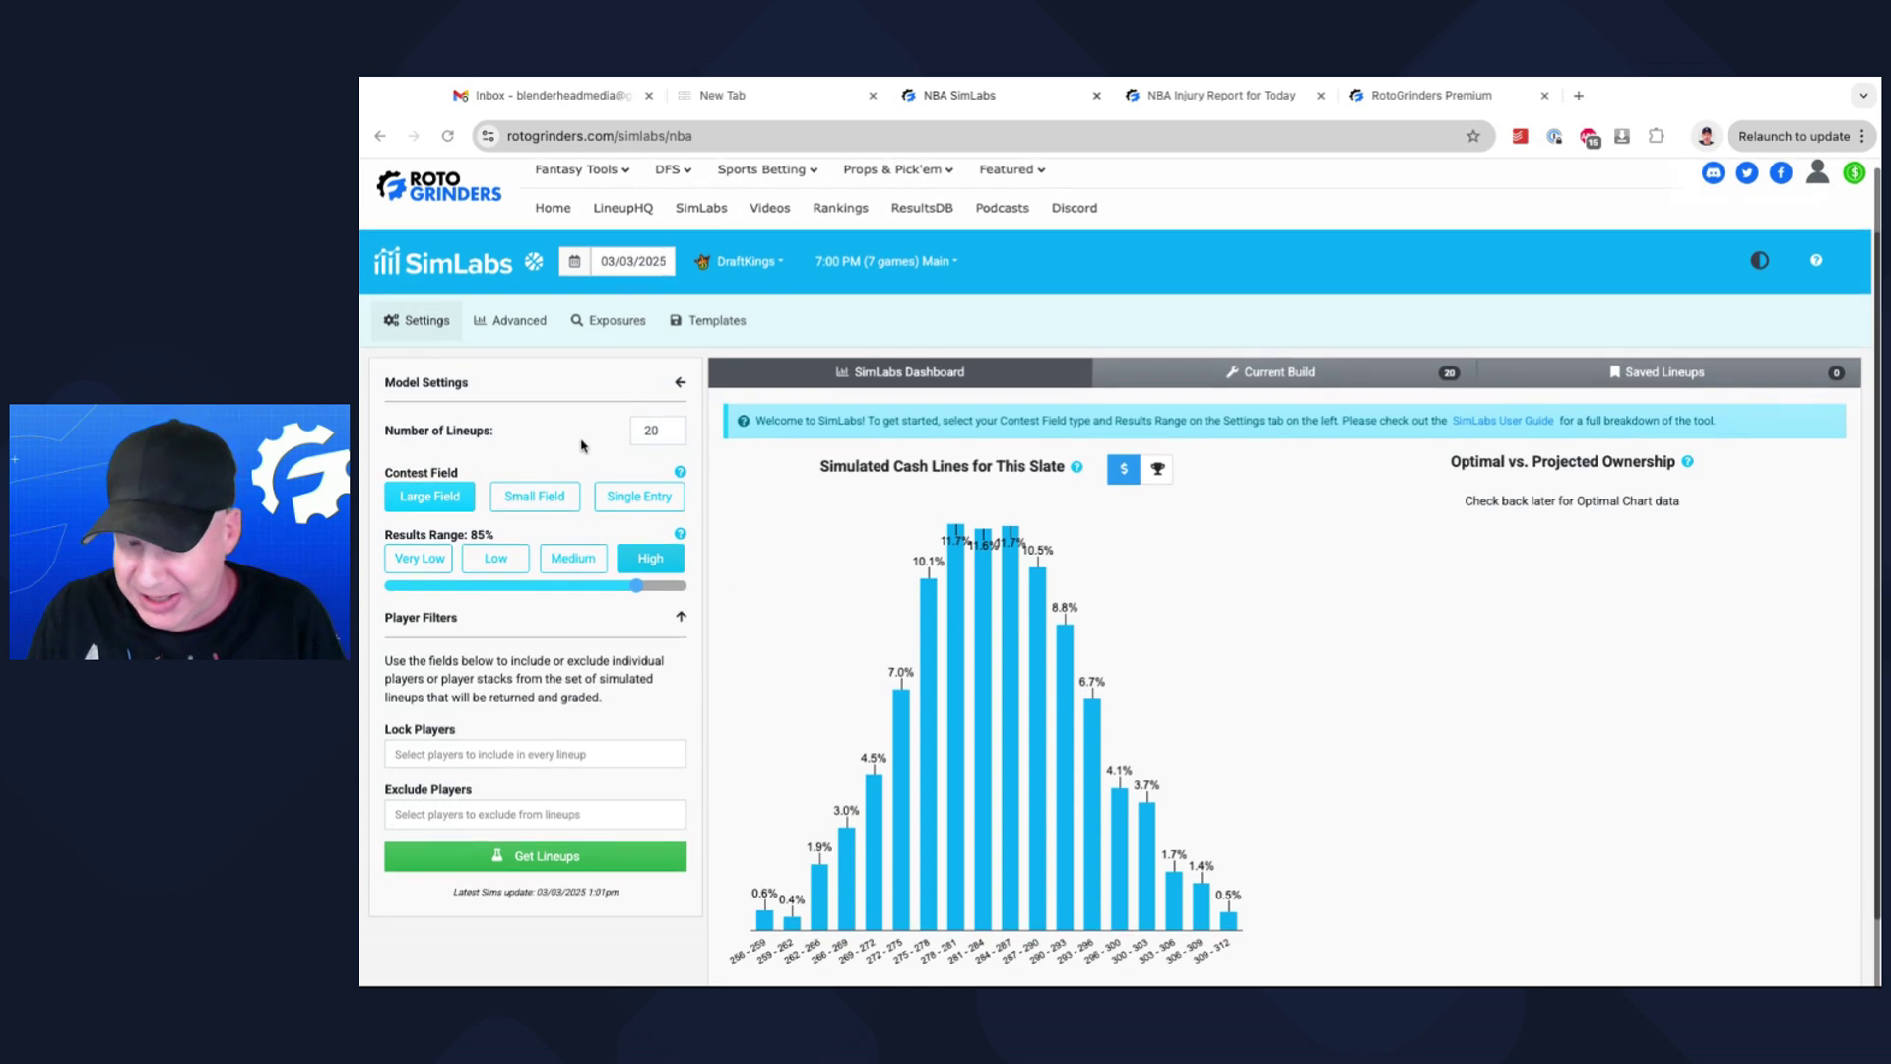
click(496, 567)
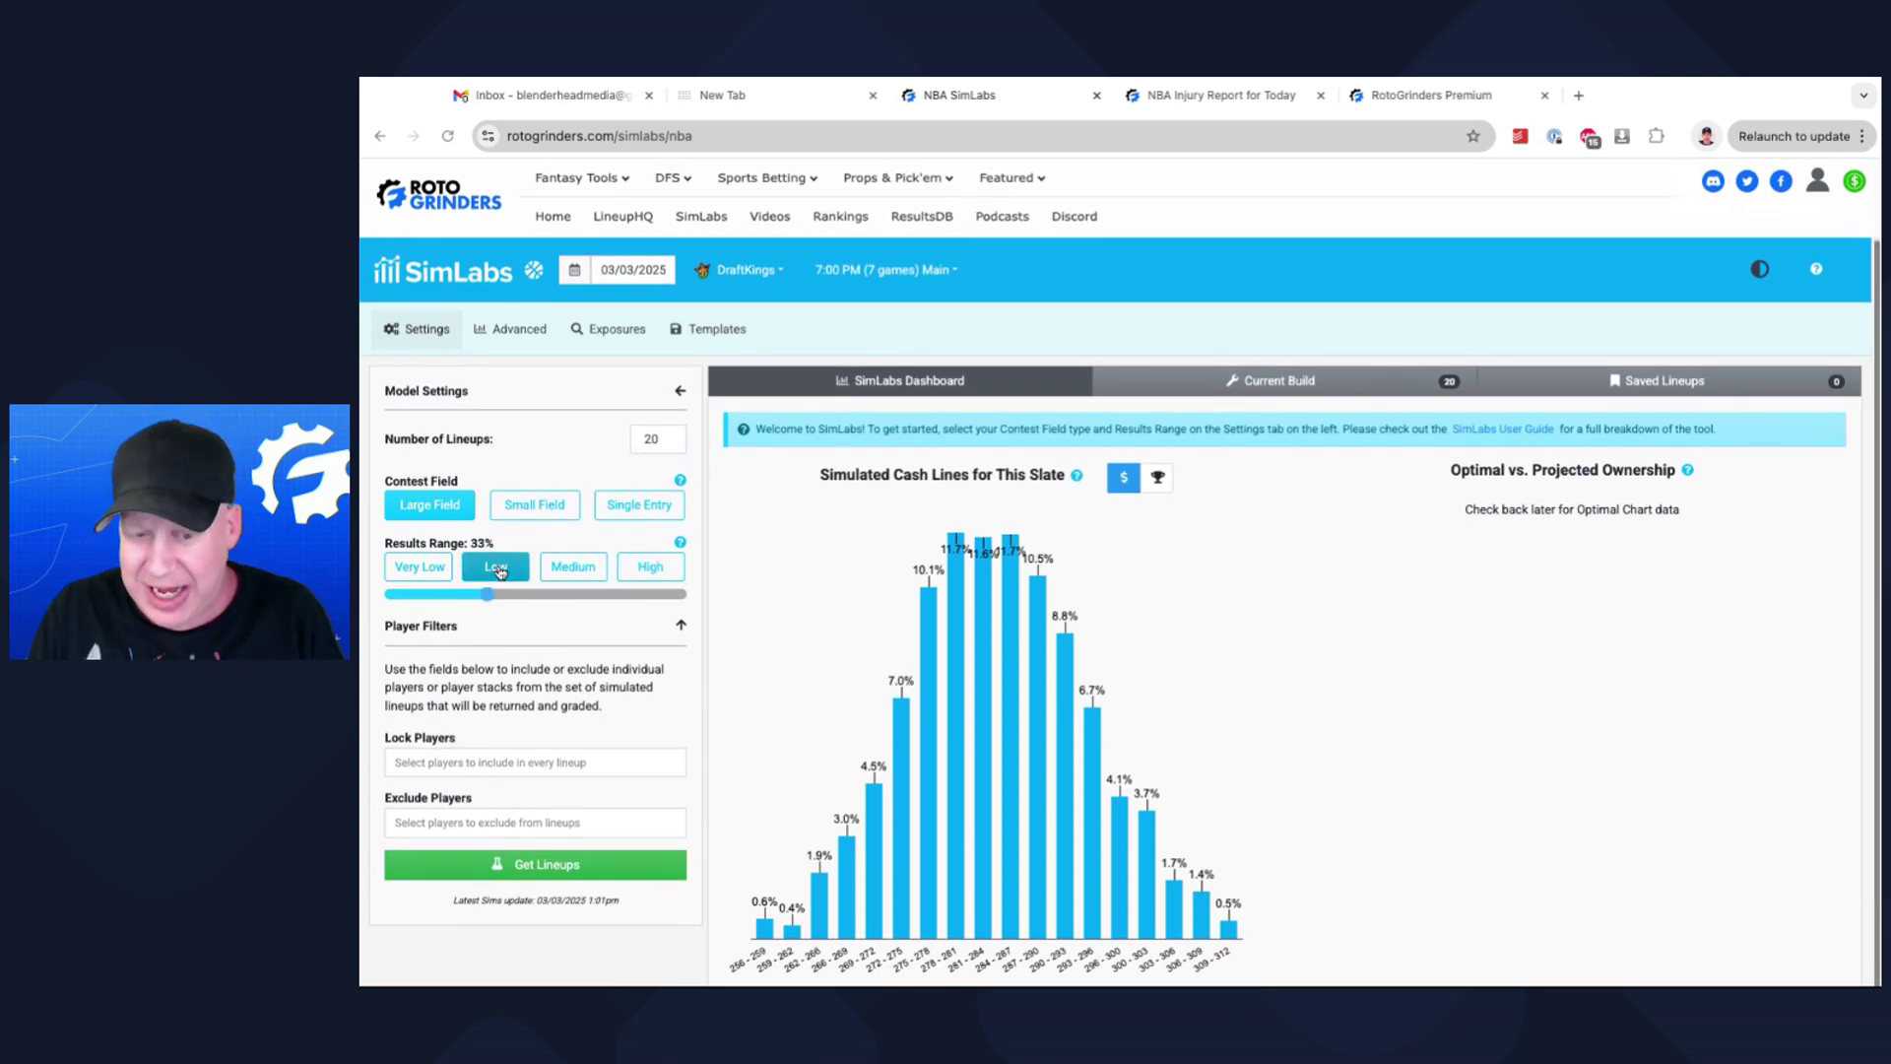
double_click(651, 438)
text(150)
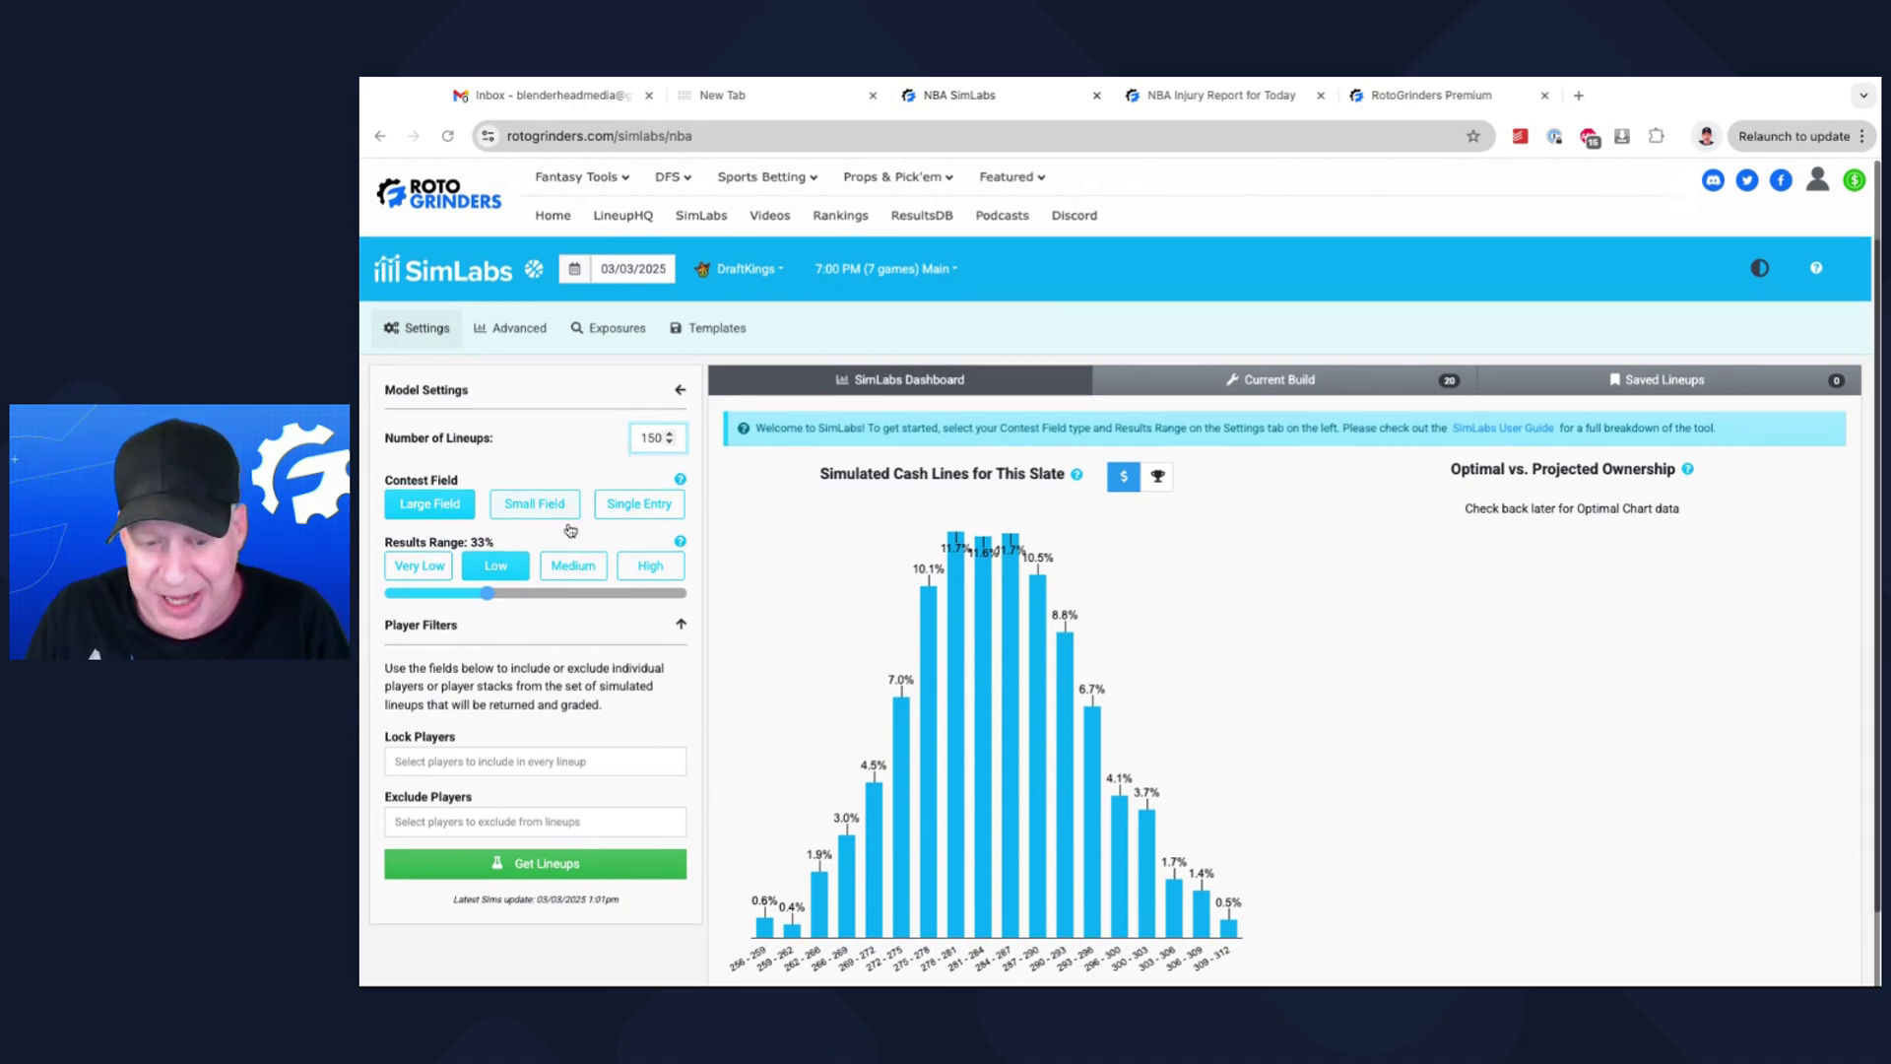
click(585, 872)
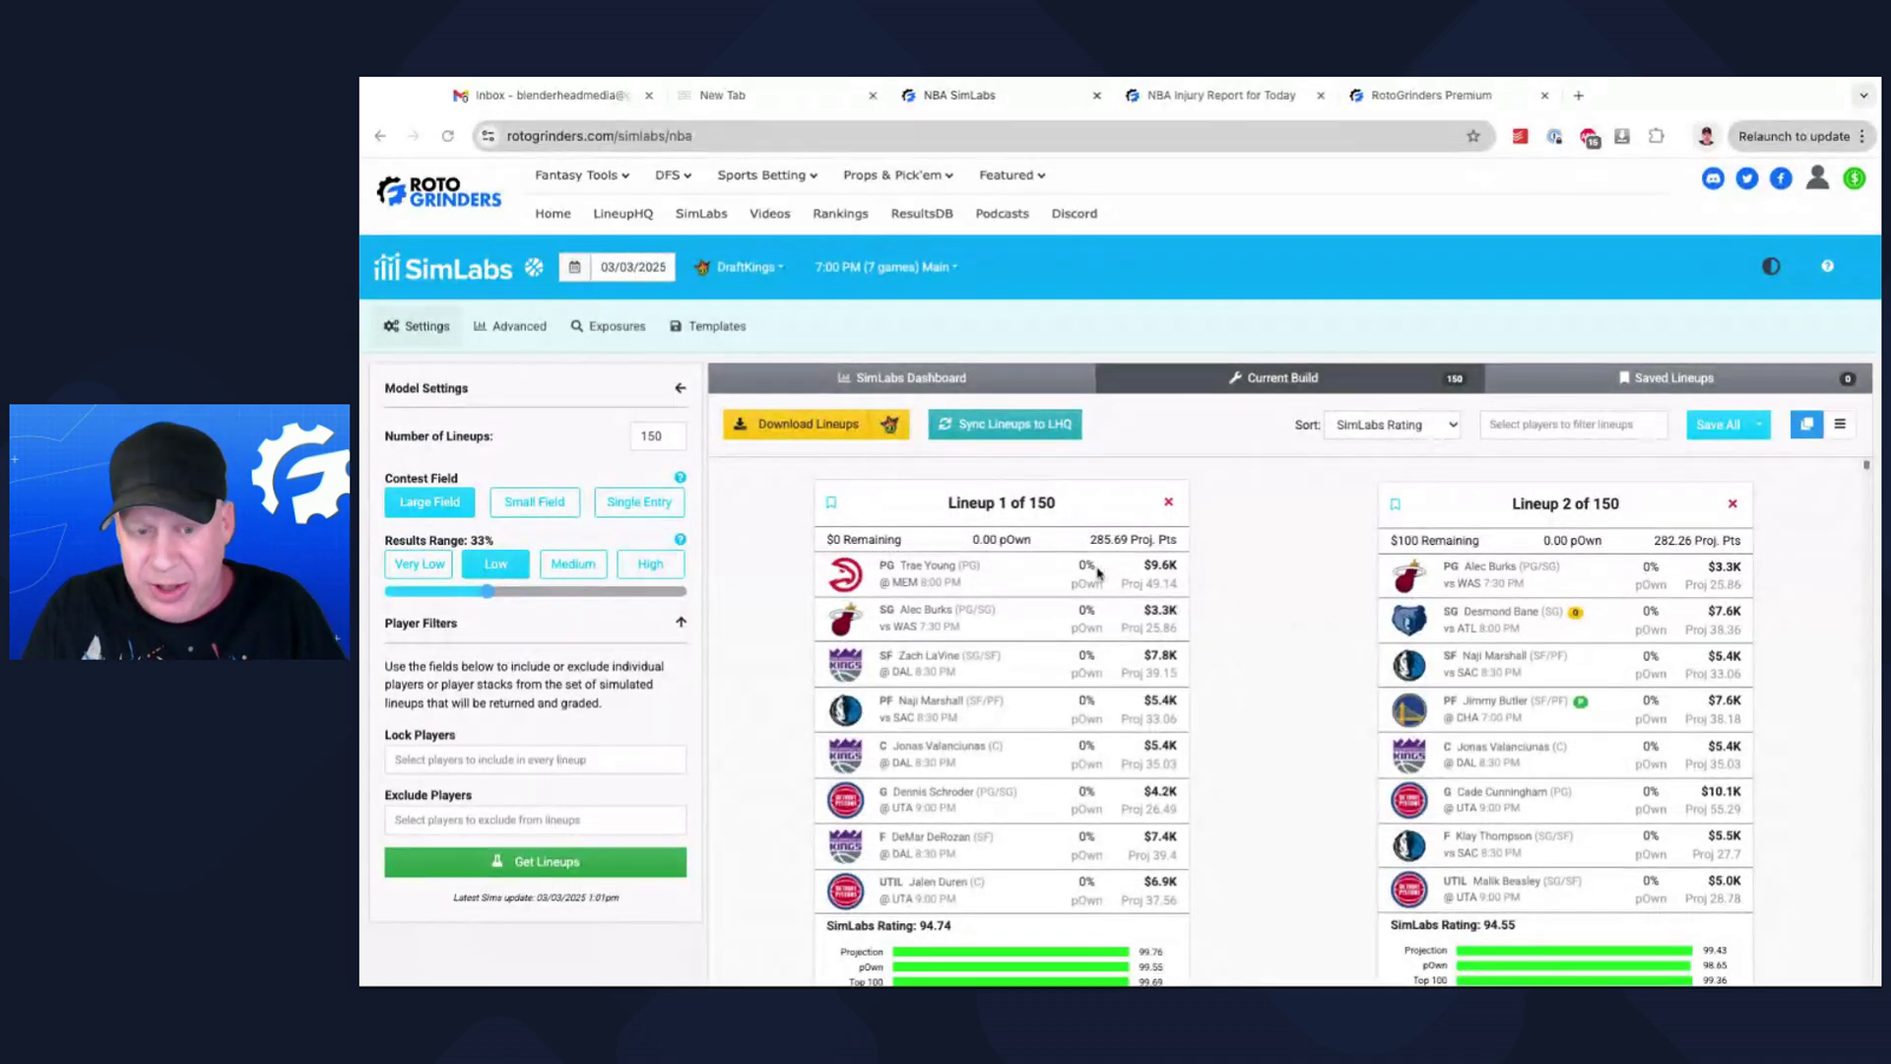
Review the build's exposures by players, teams and stacks, ending on the player exposures
click(603, 329)
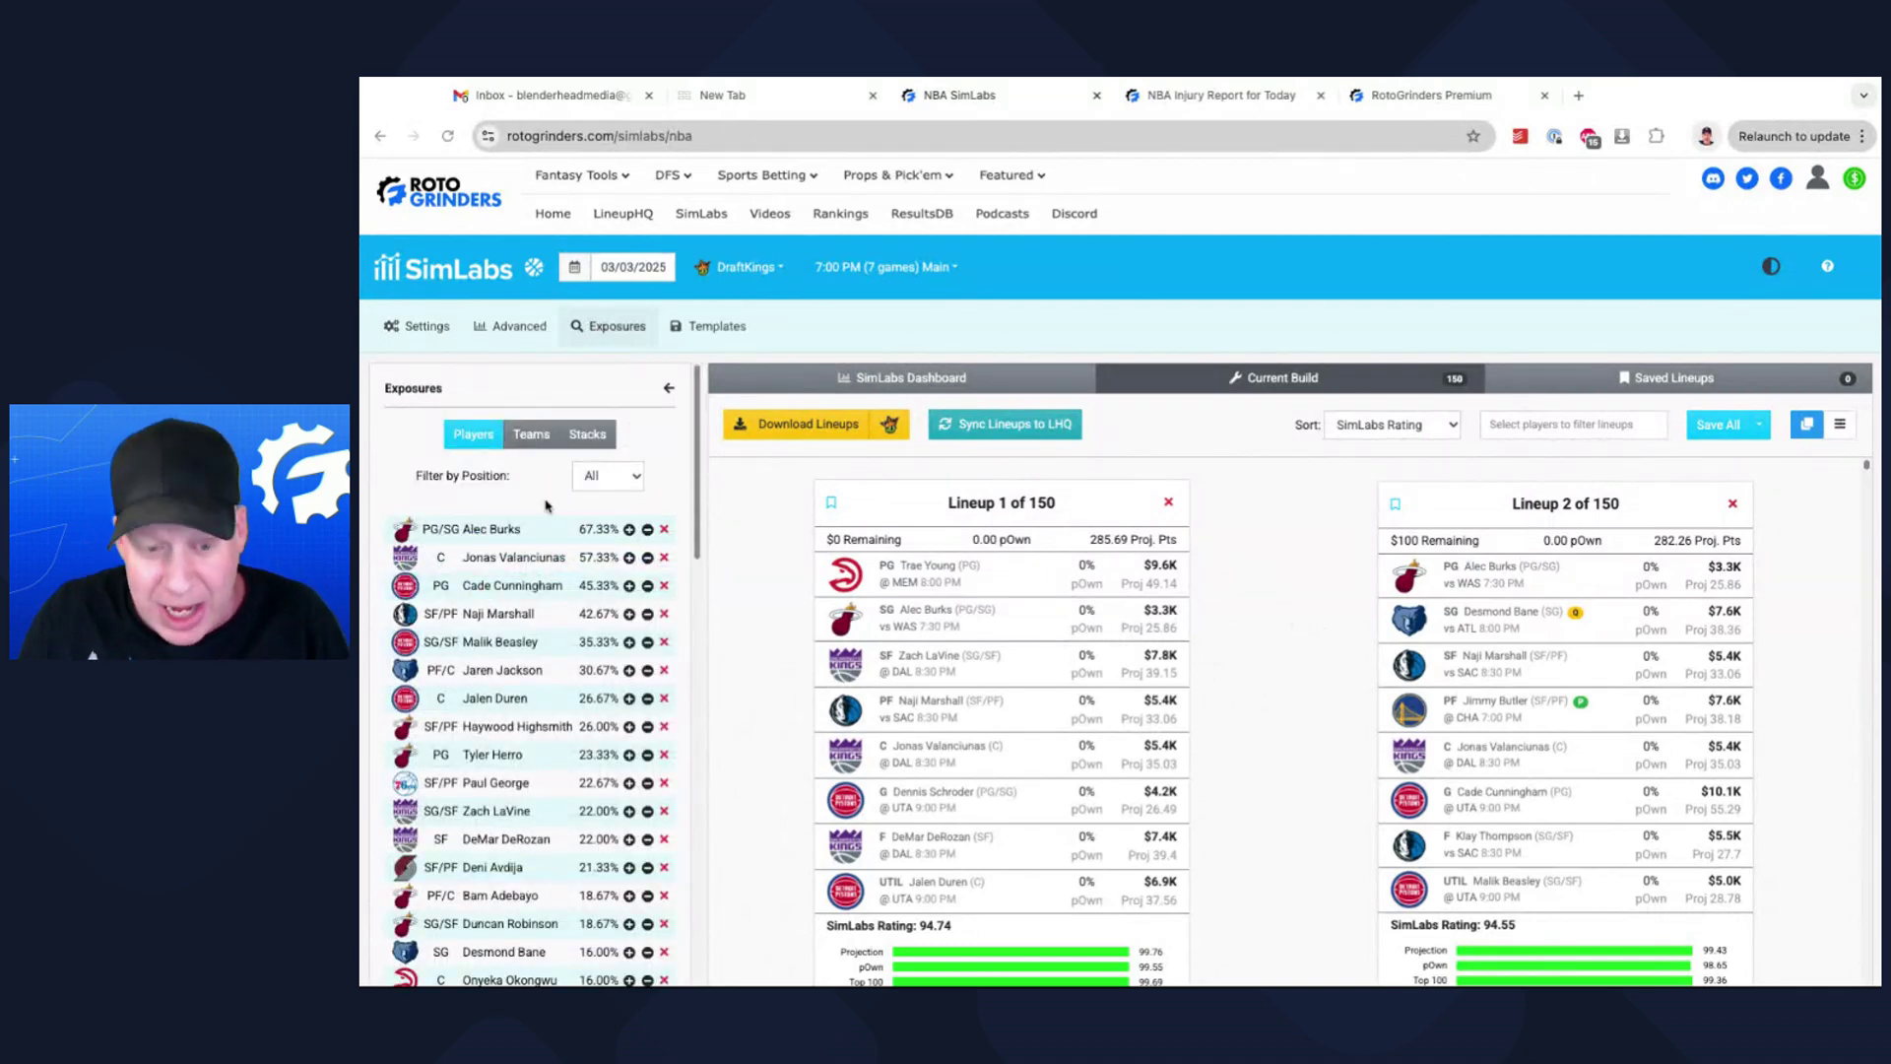
click(532, 440)
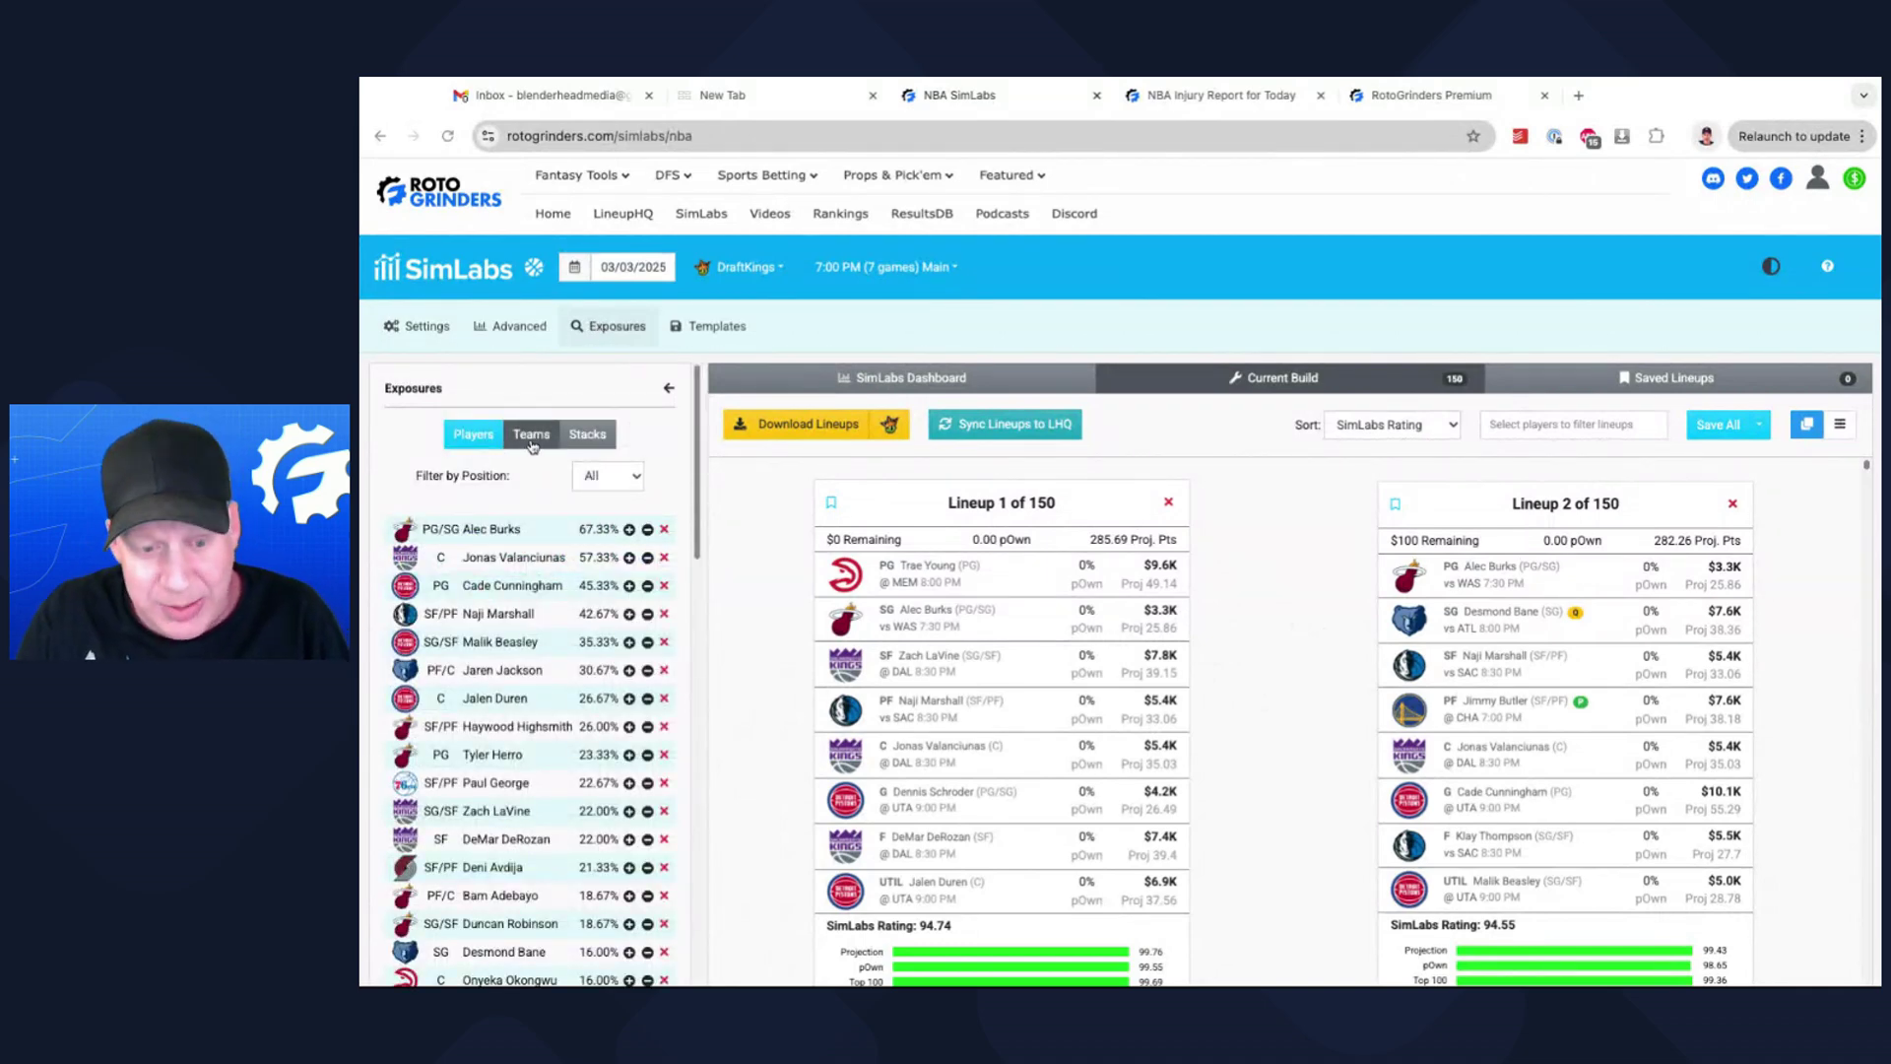
click(594, 443)
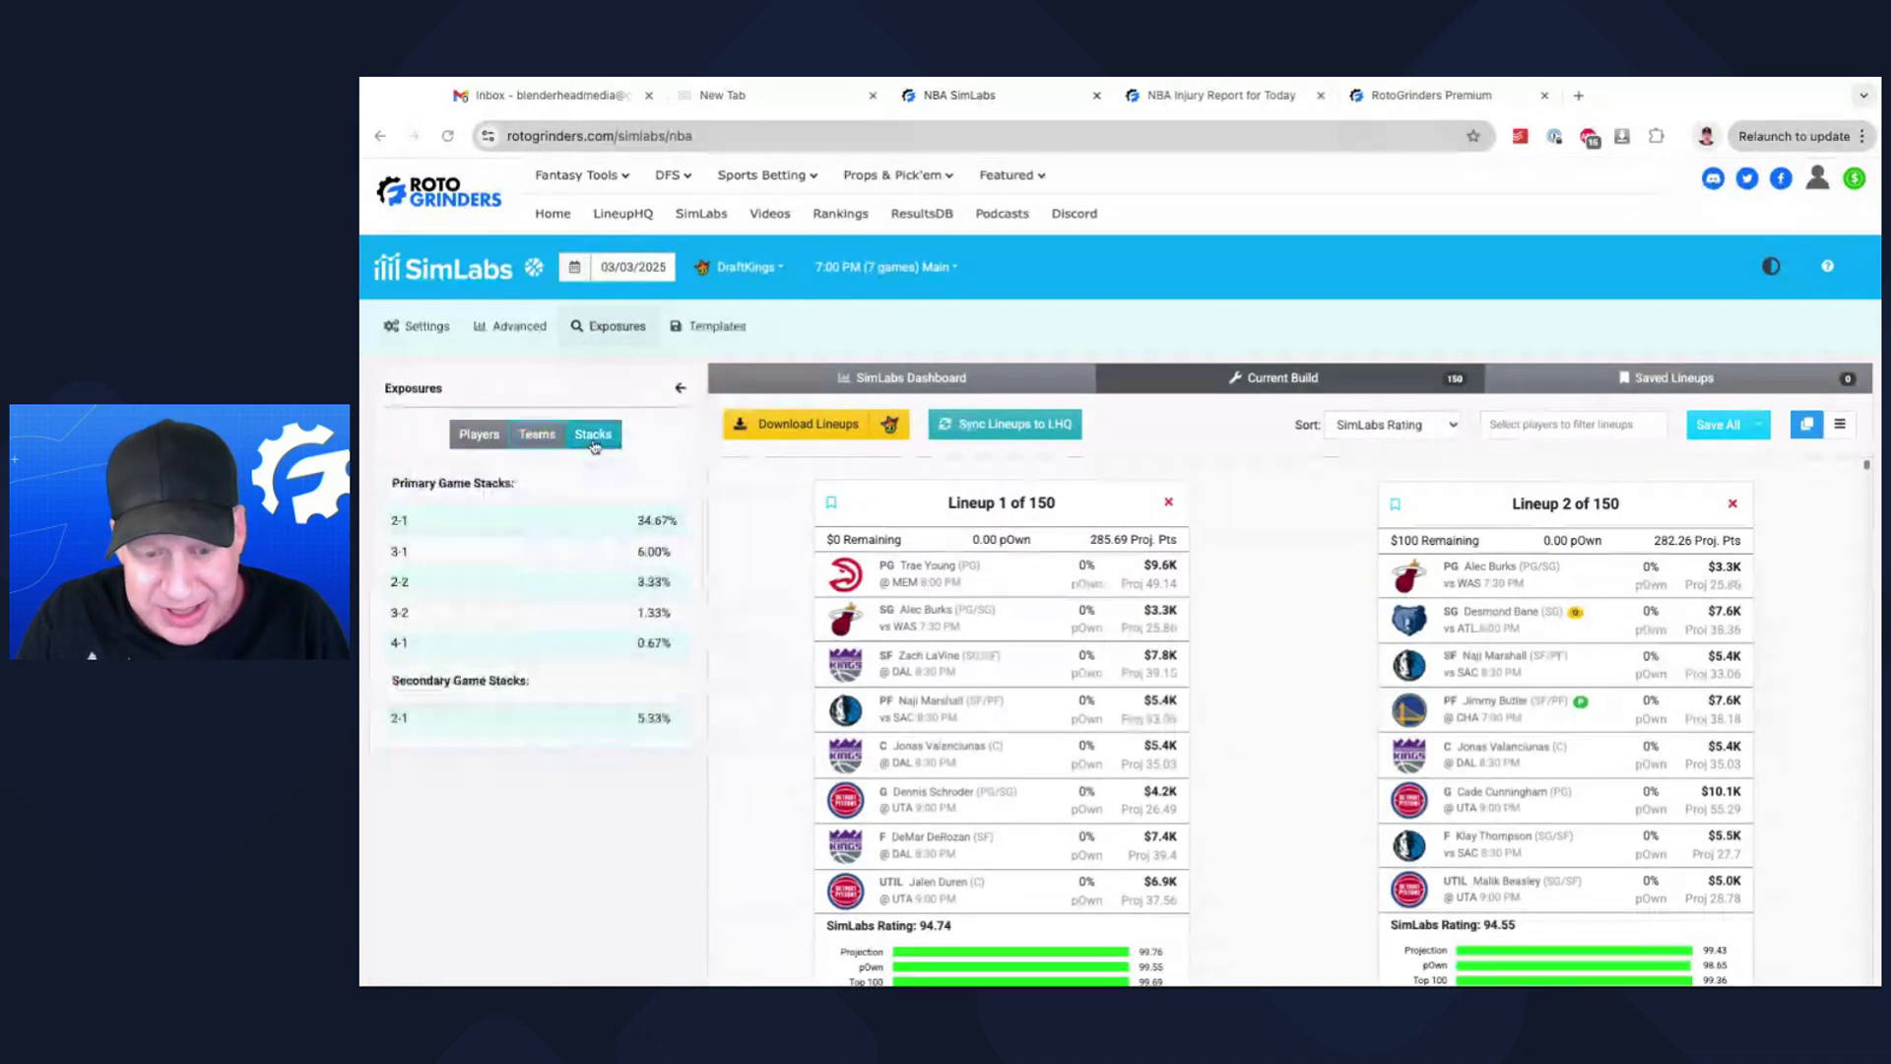
click(479, 435)
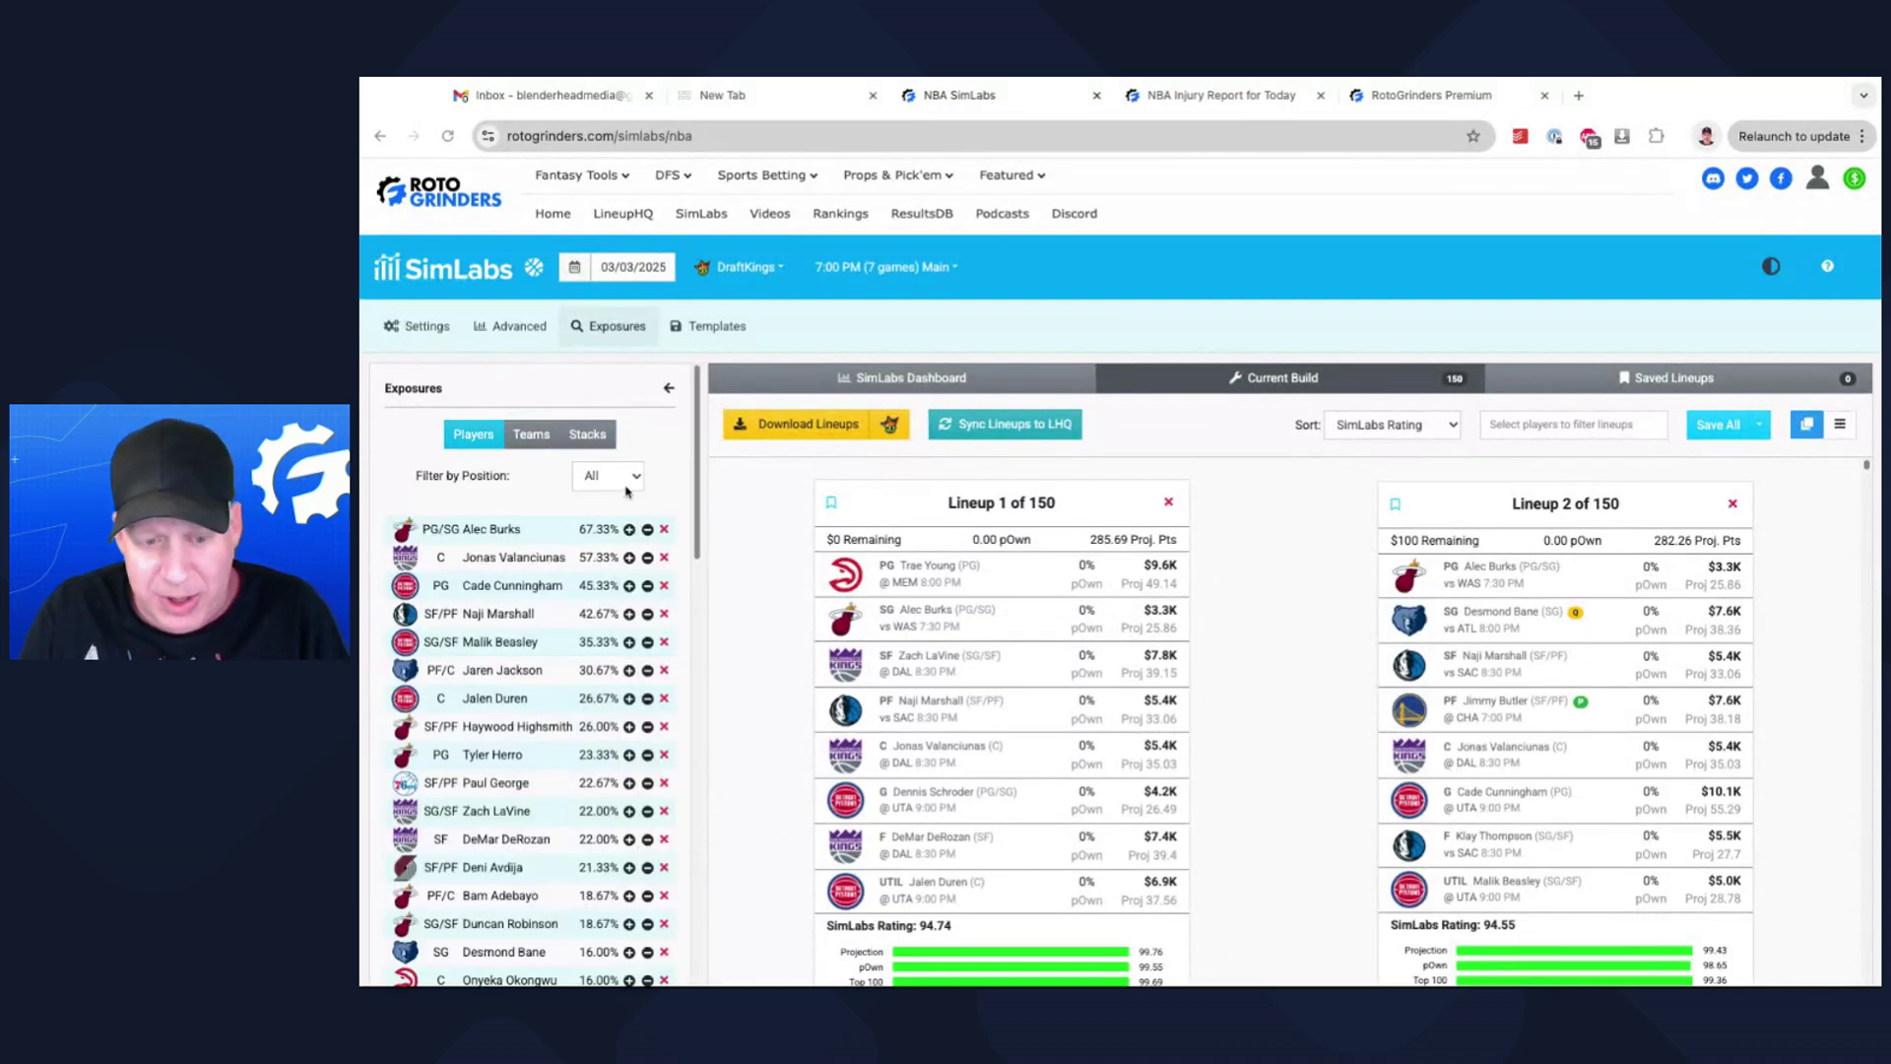
Look through the generated lineups in the current build, comparing their players, projected points and SimLabs ratings
scroll(636, 497, up, 1)
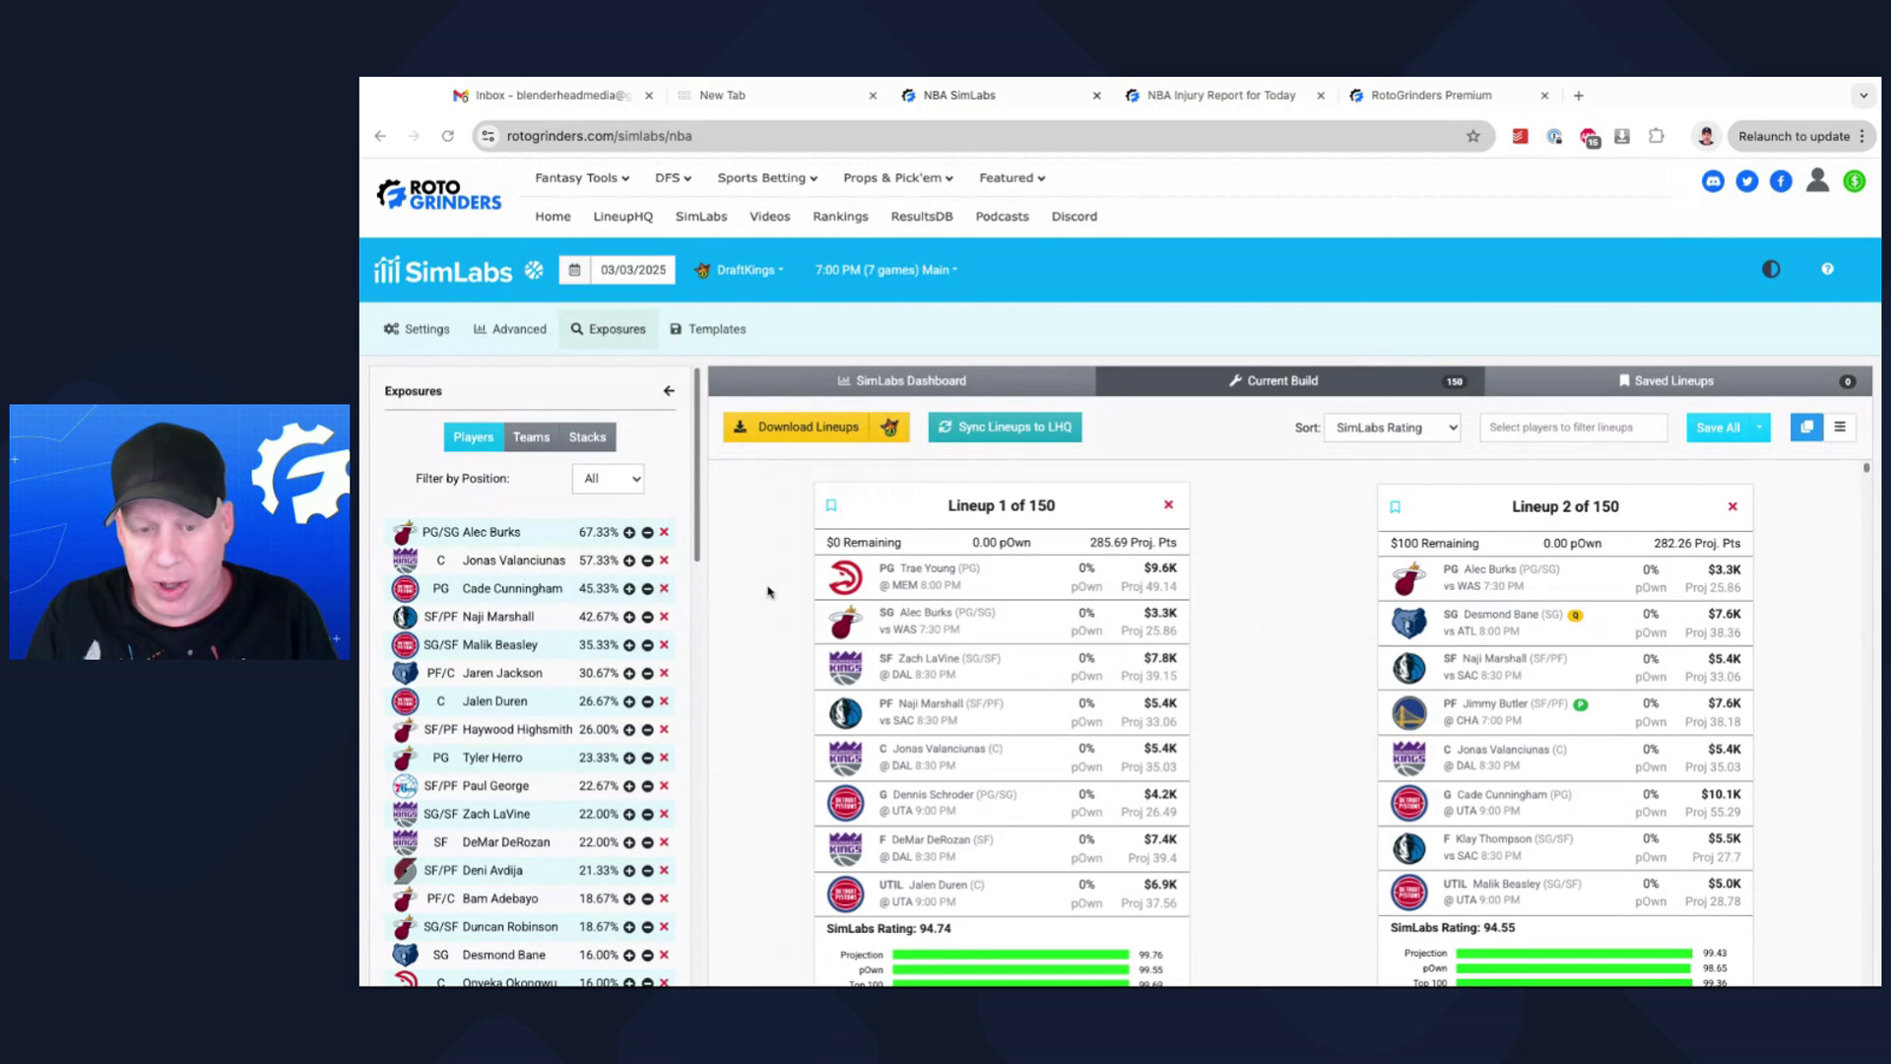
scroll(919, 788, down, 3)
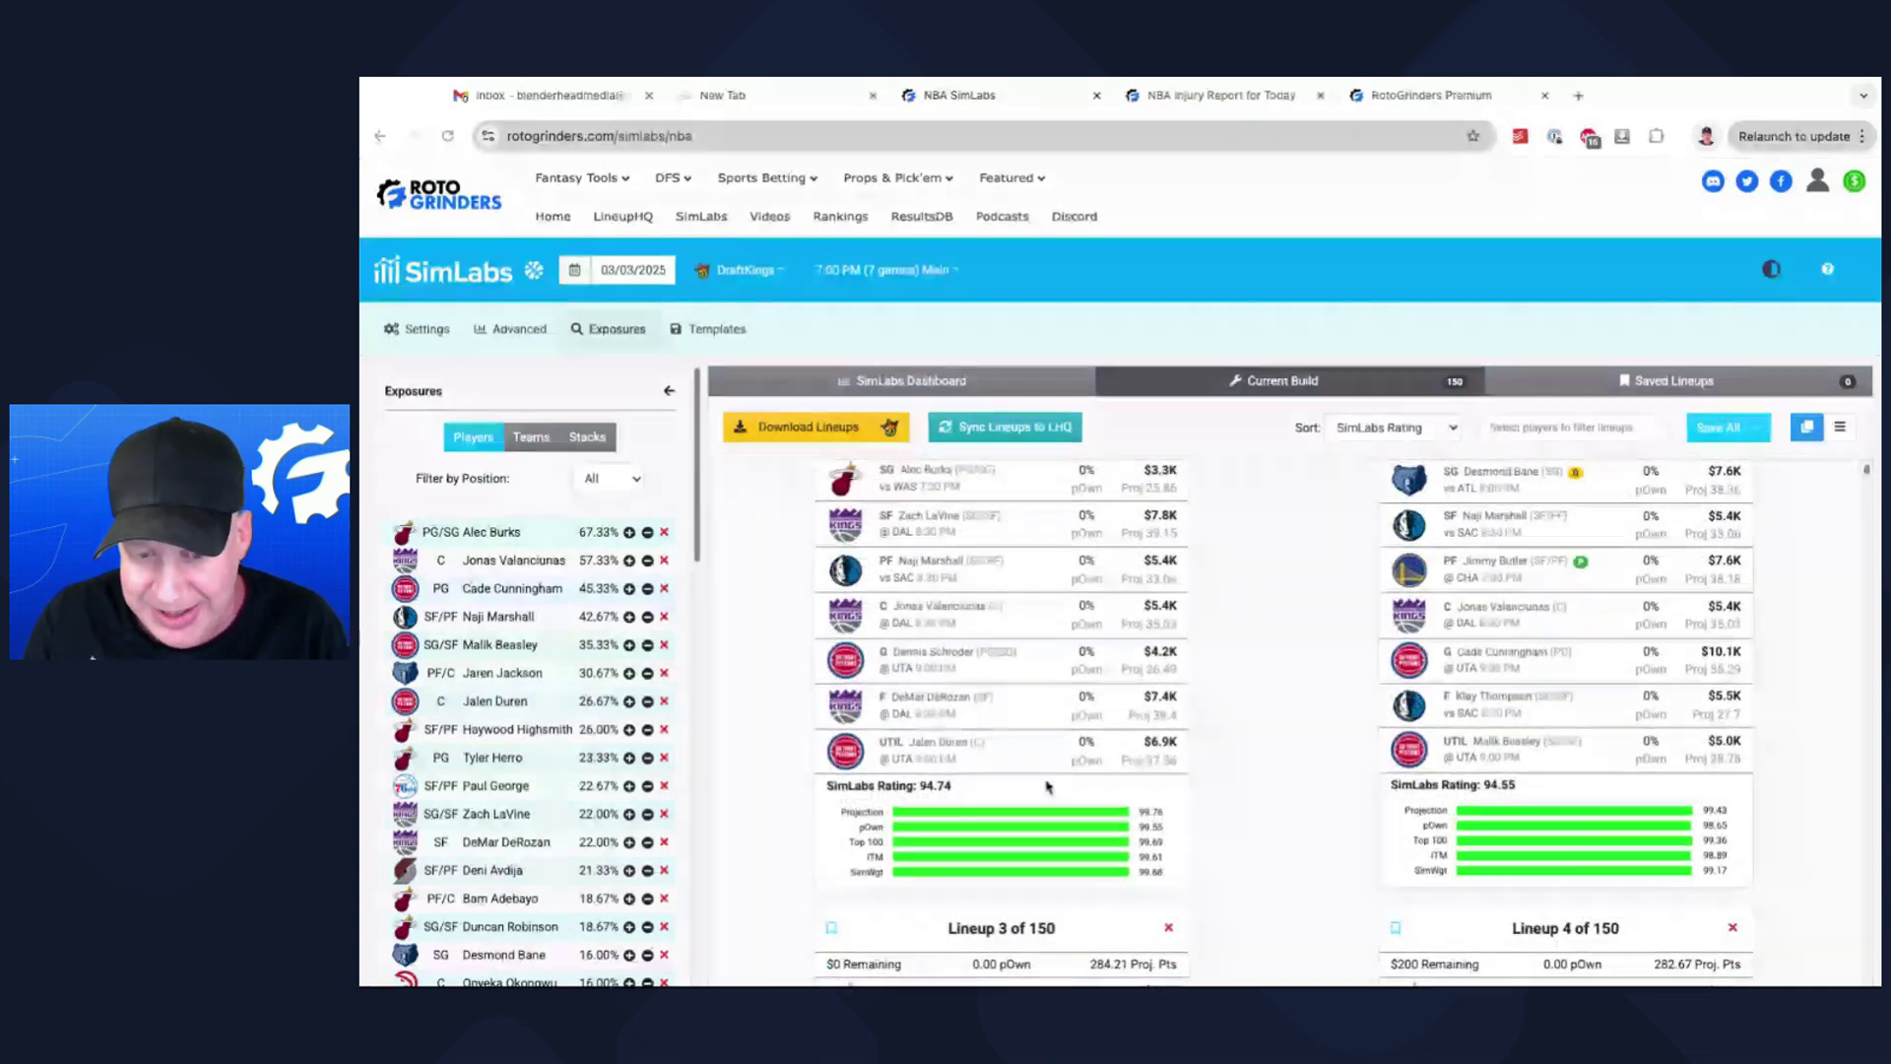
scroll(1049, 778, up, 1)
scroll(1066, 743, down, 10)
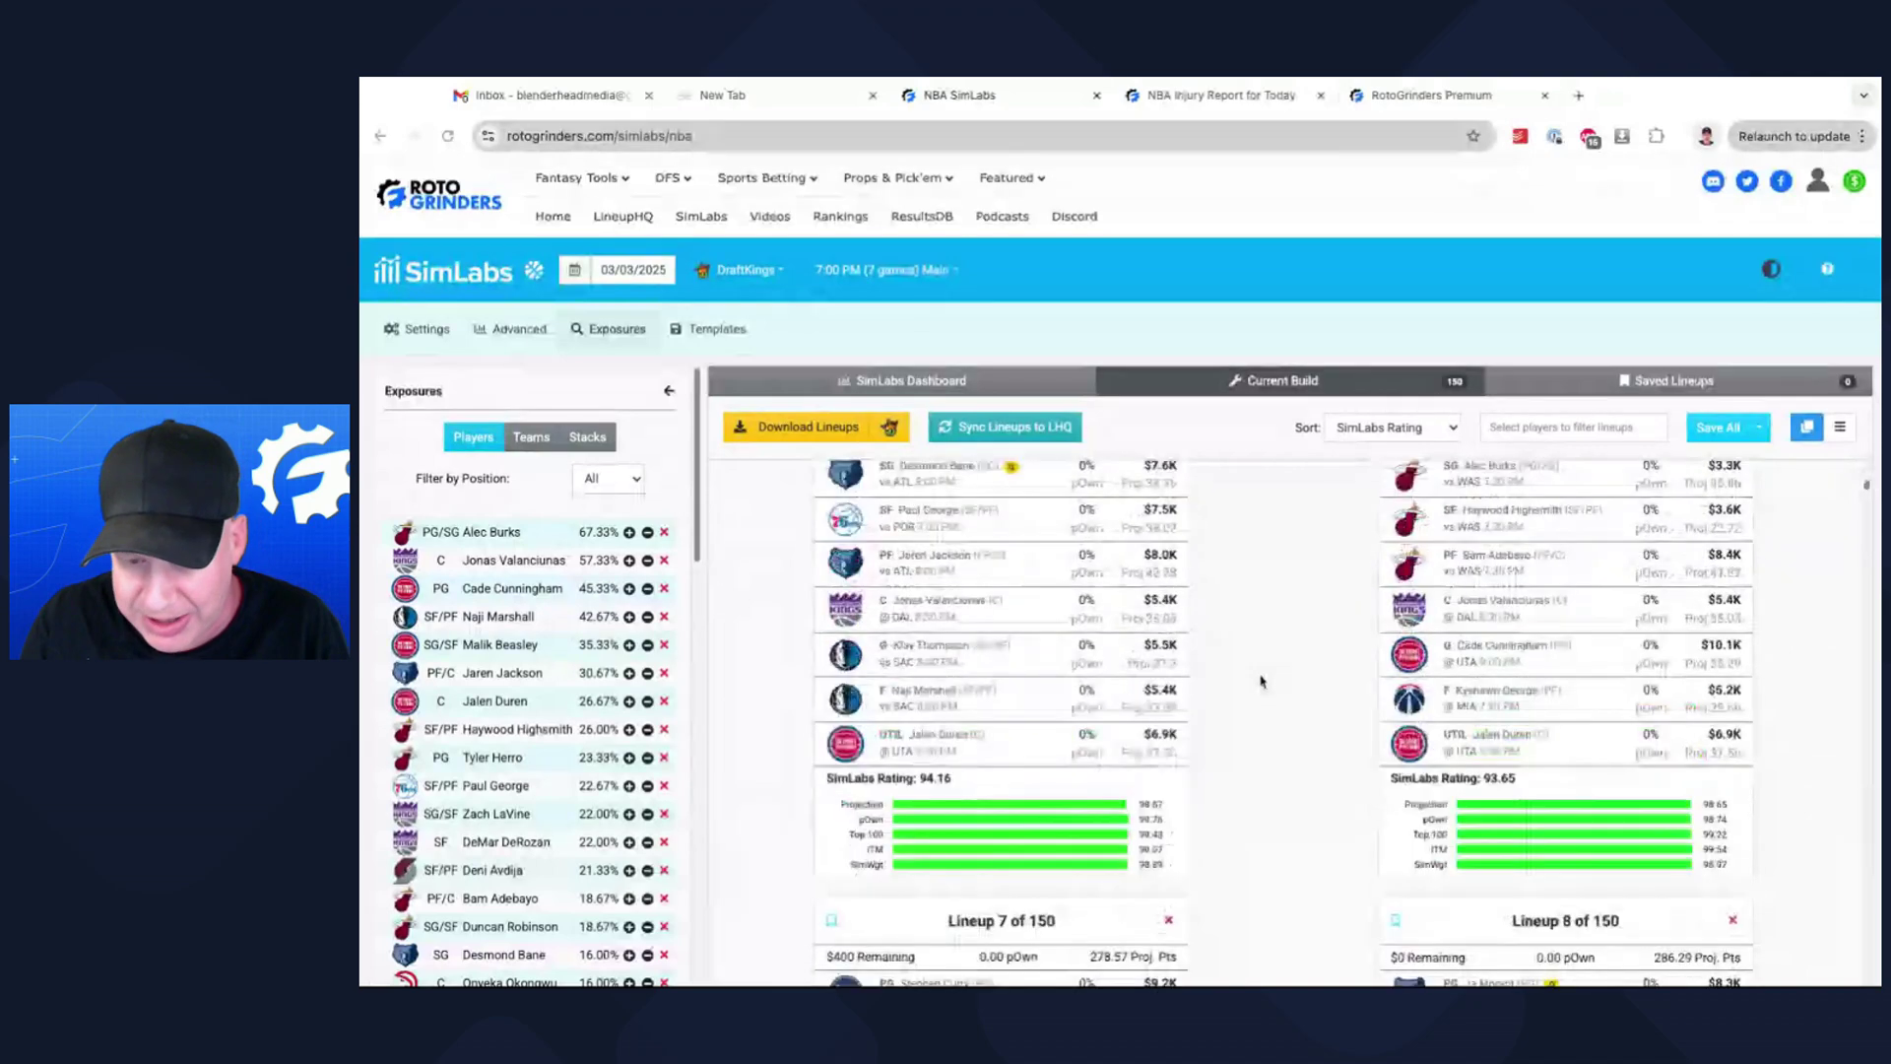
scroll(1260, 680, down, 15)
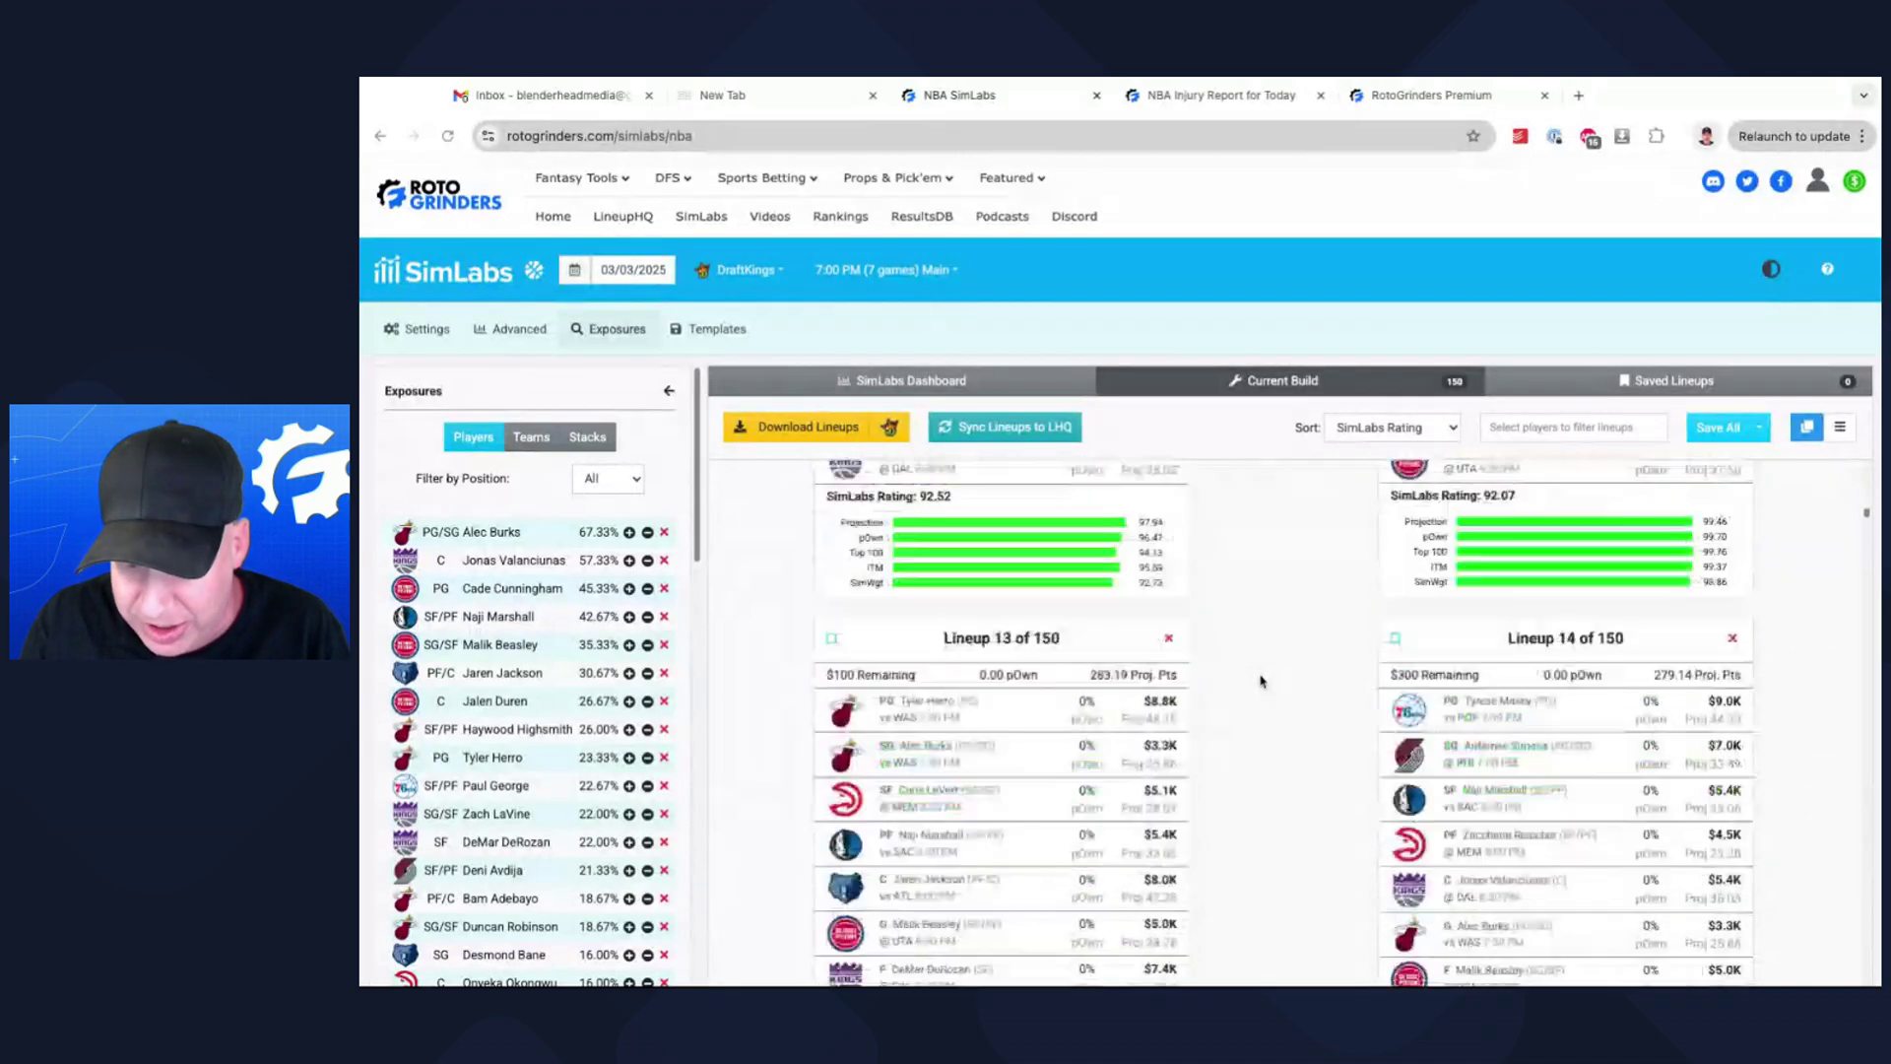
scroll(1261, 680, down, 20)
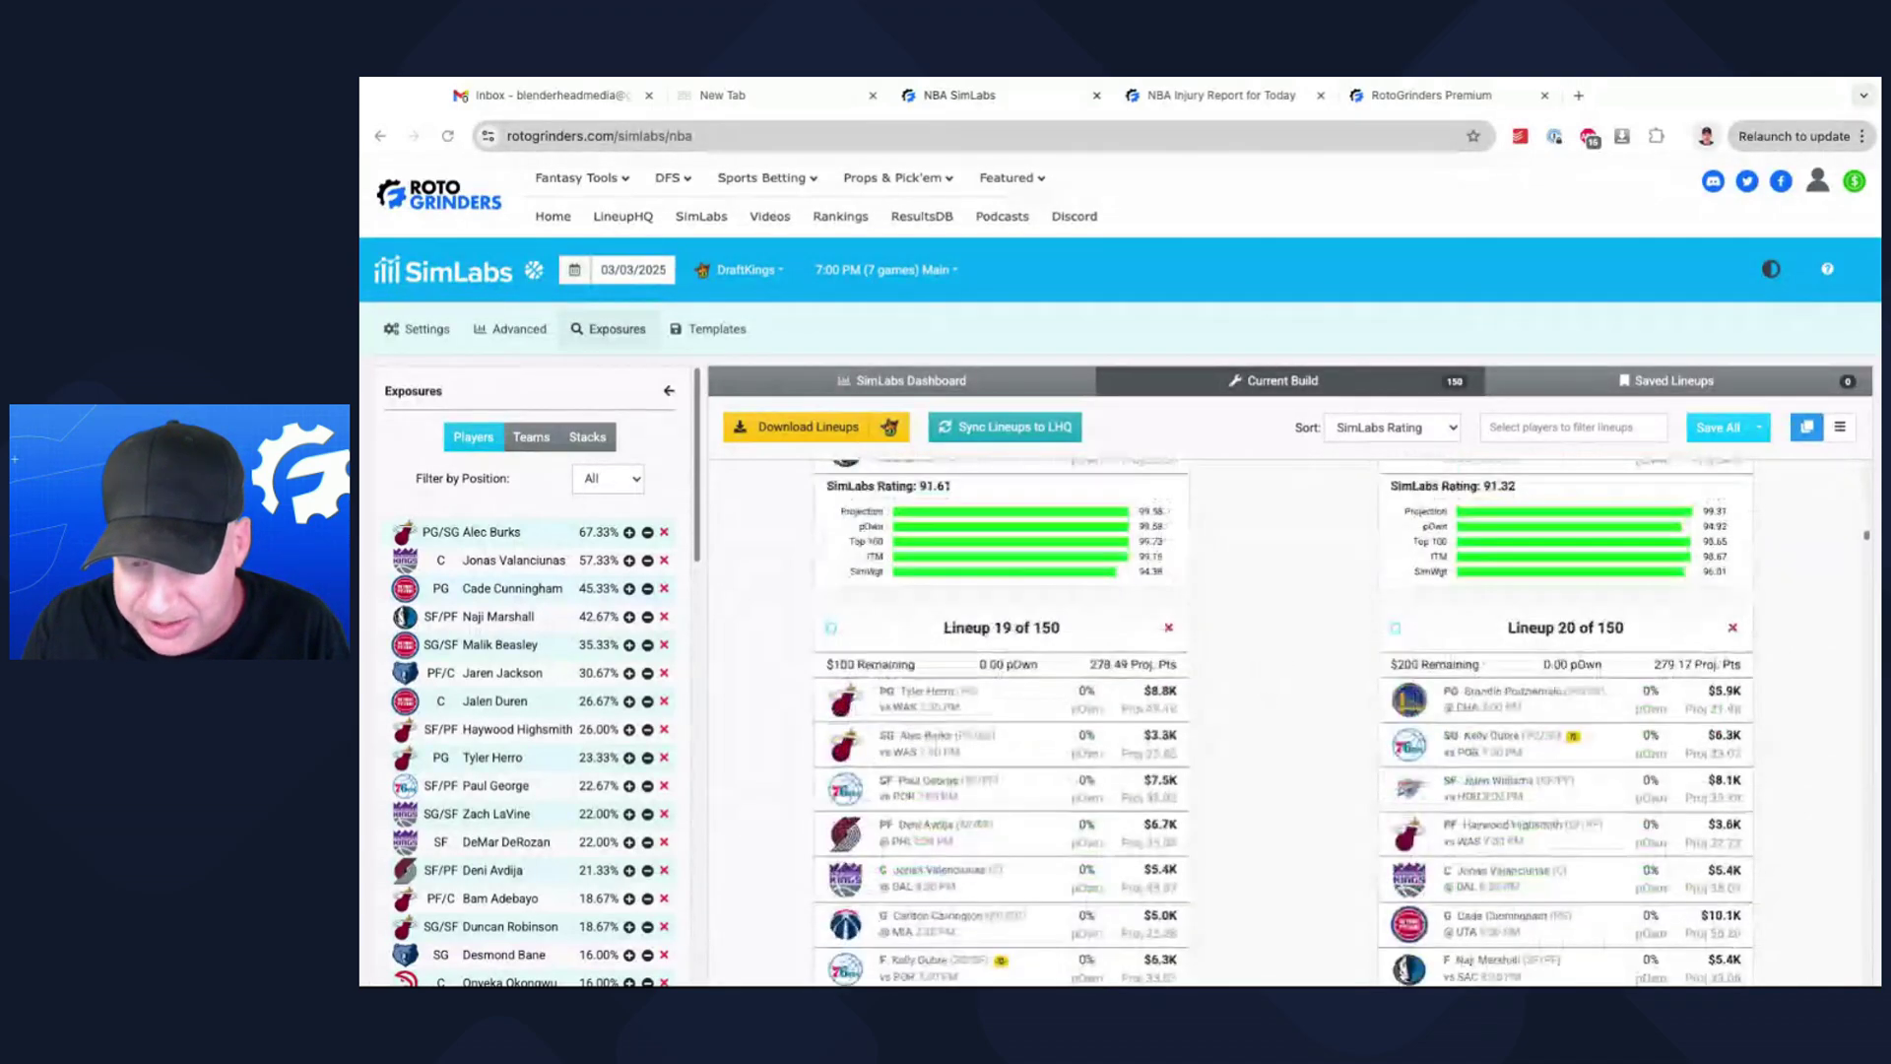
scroll(1261, 680, down, 15)
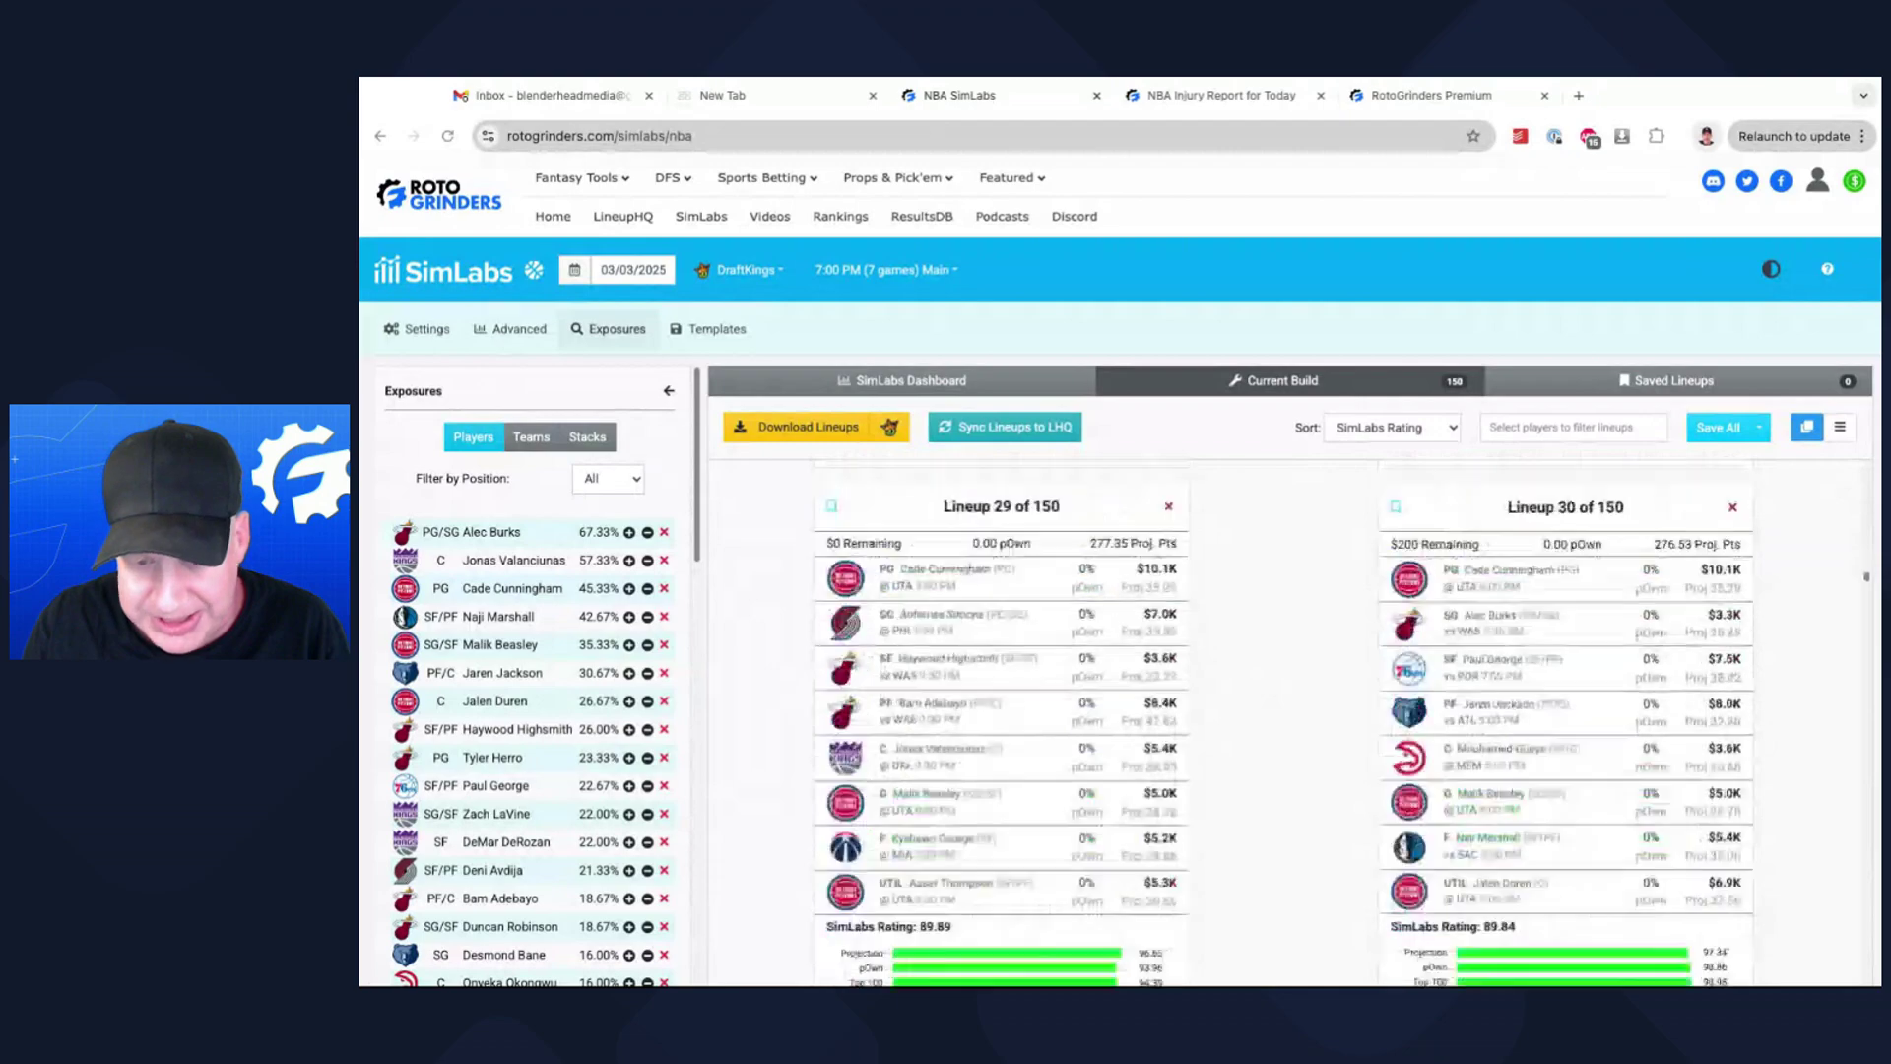
scroll(1261, 681, down, 4)
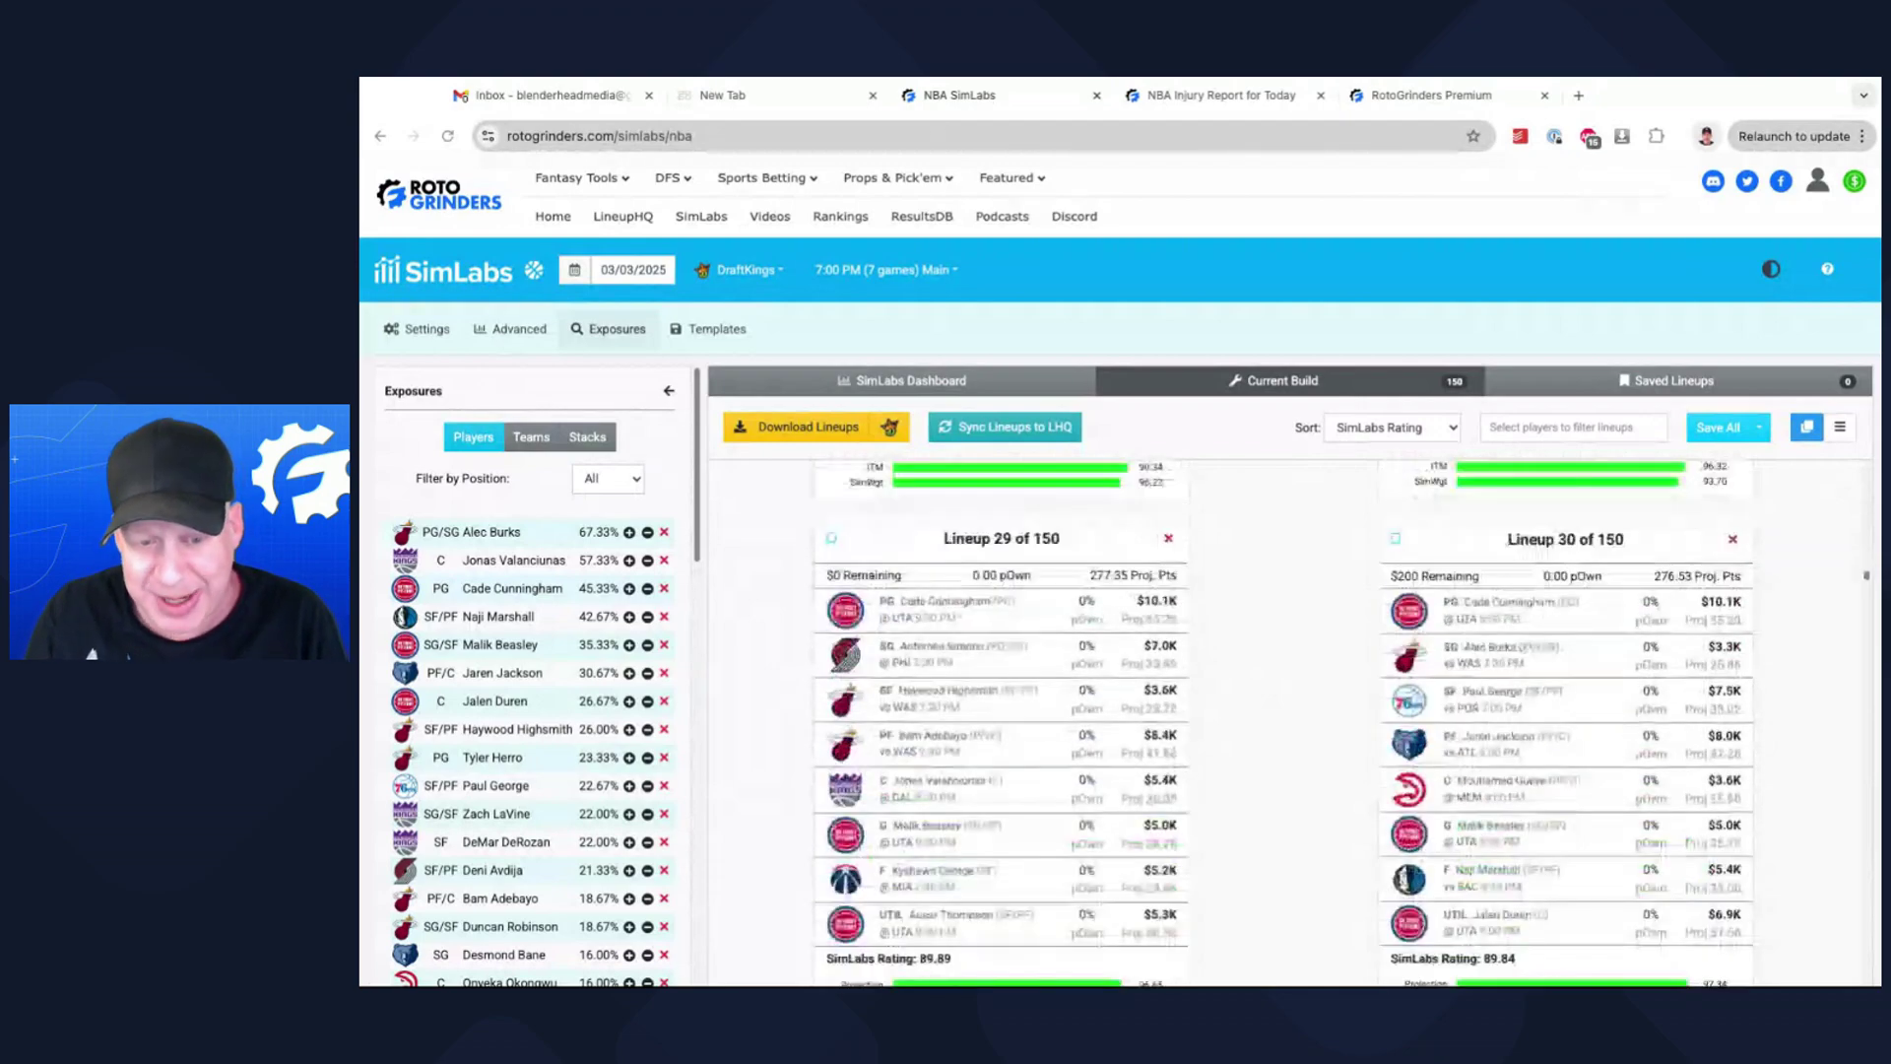
scroll(756, 510, up, 20)
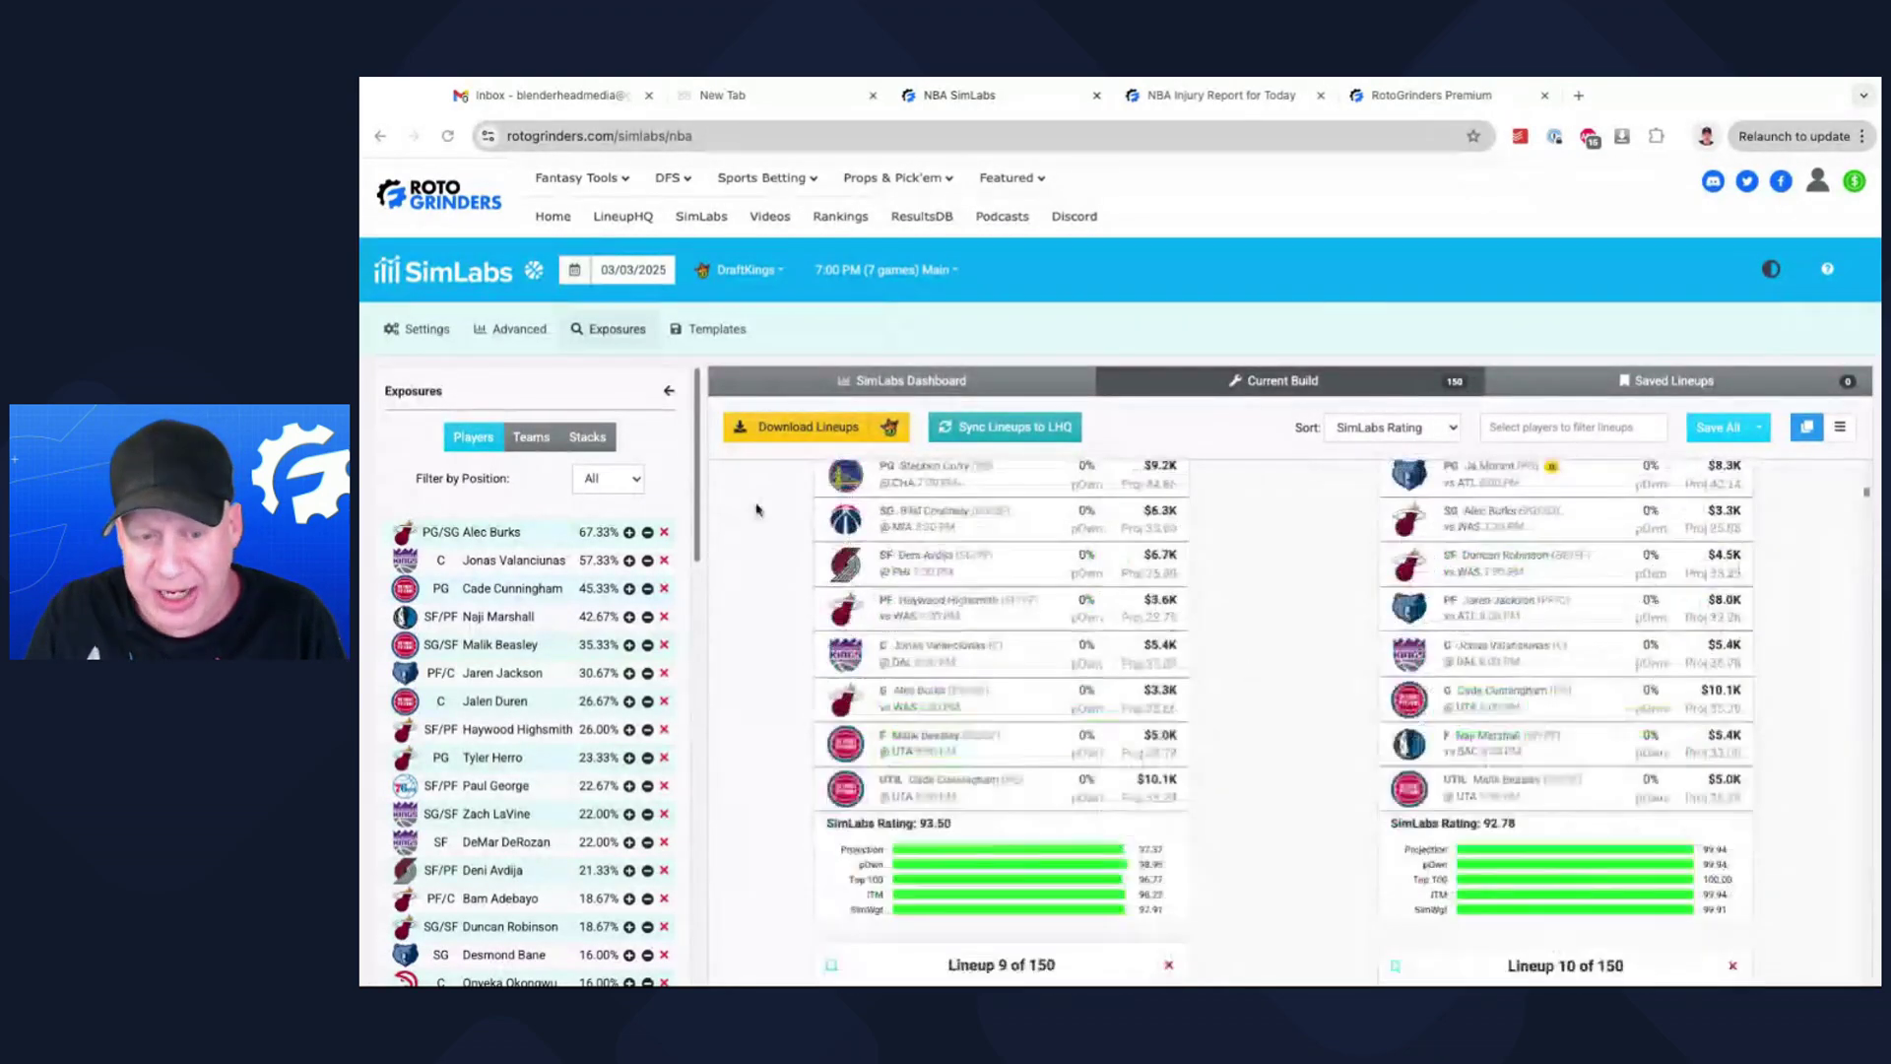
Return to the model settings and set the number of lineups to 10
click(427, 335)
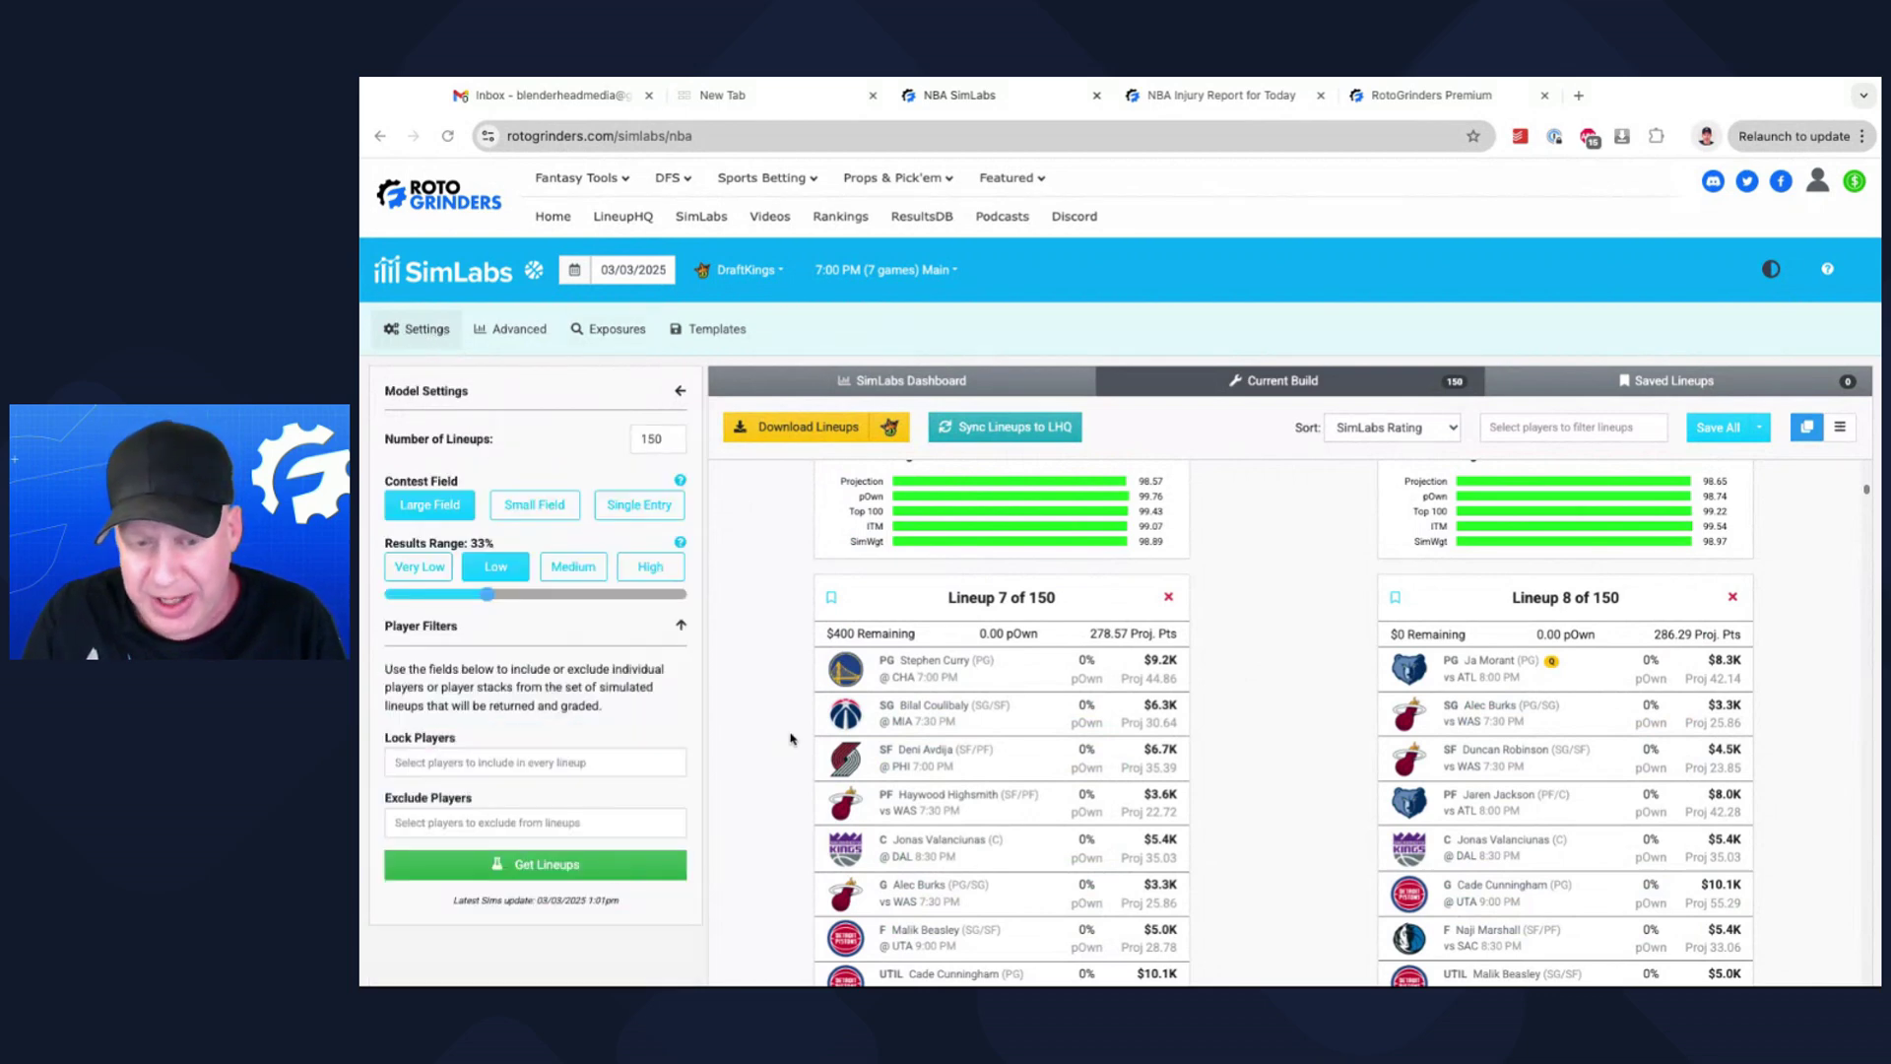
scroll(790, 739, up, 1)
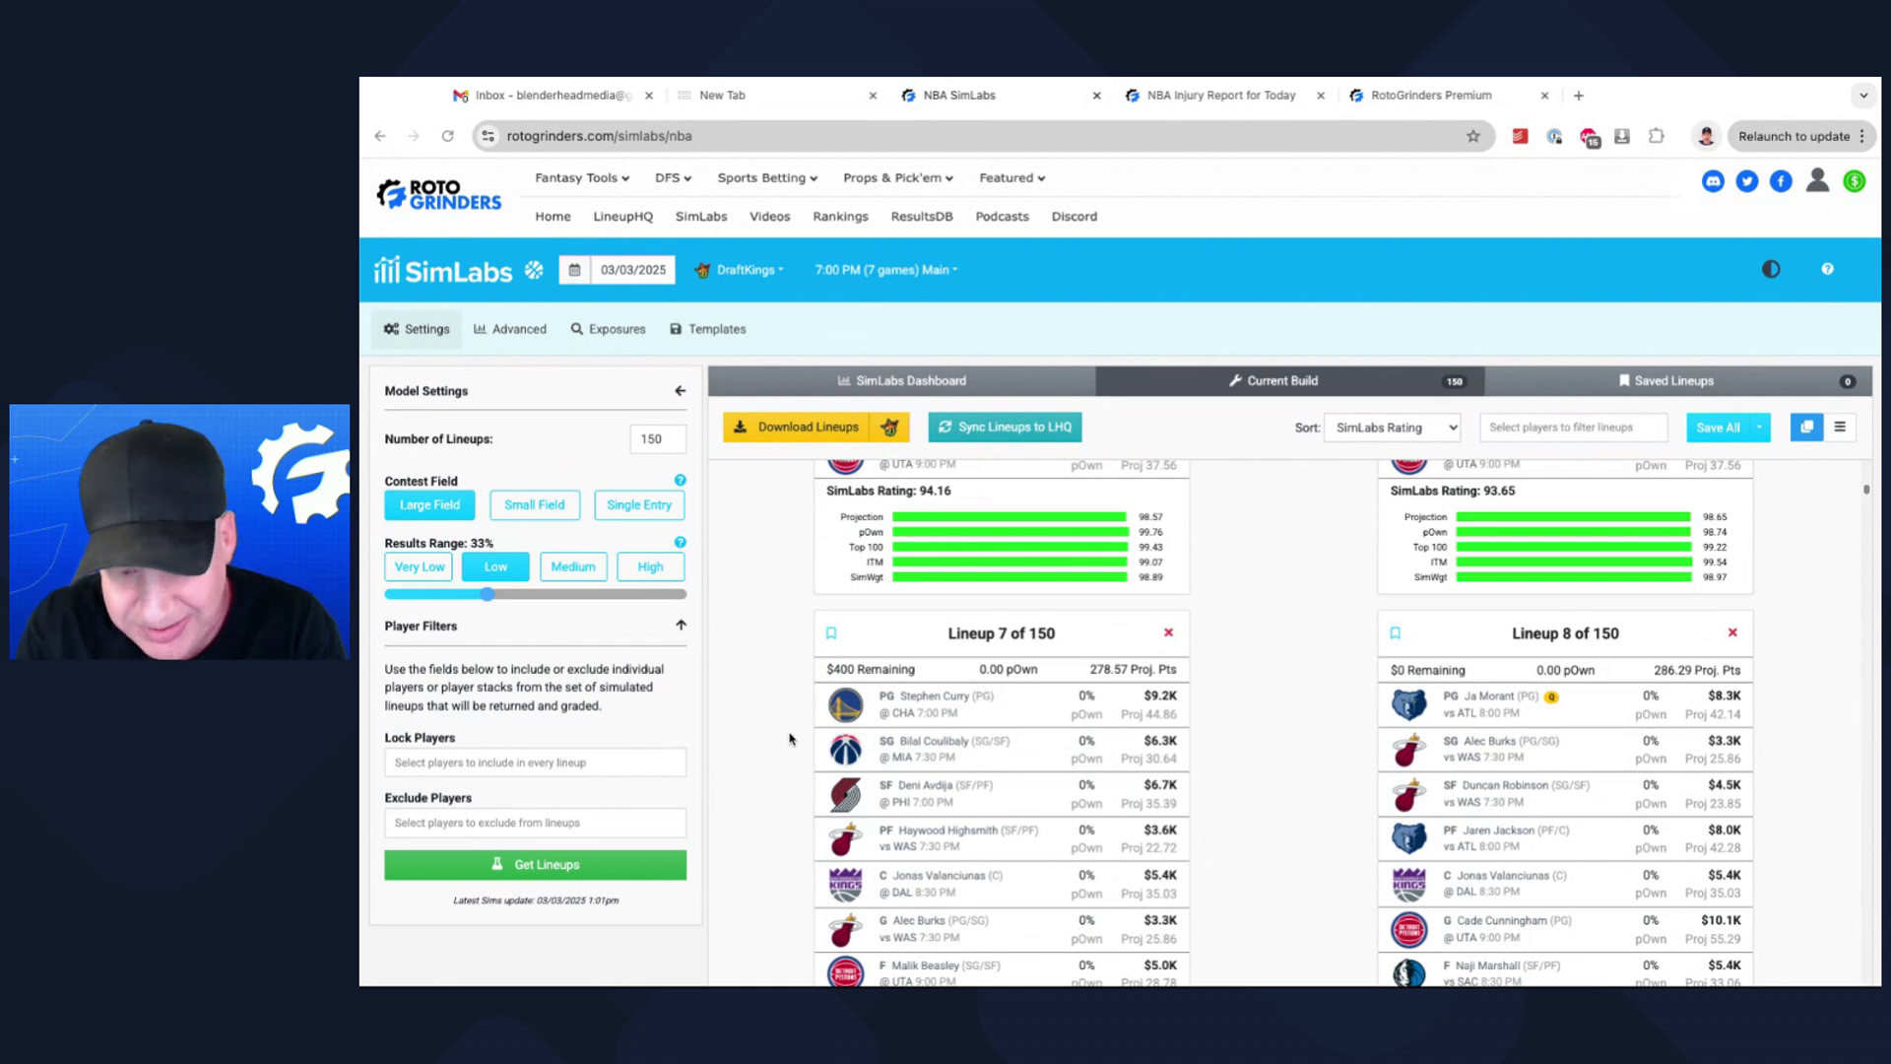
scroll(789, 739, up, 3)
double_click(652, 440)
text(5)
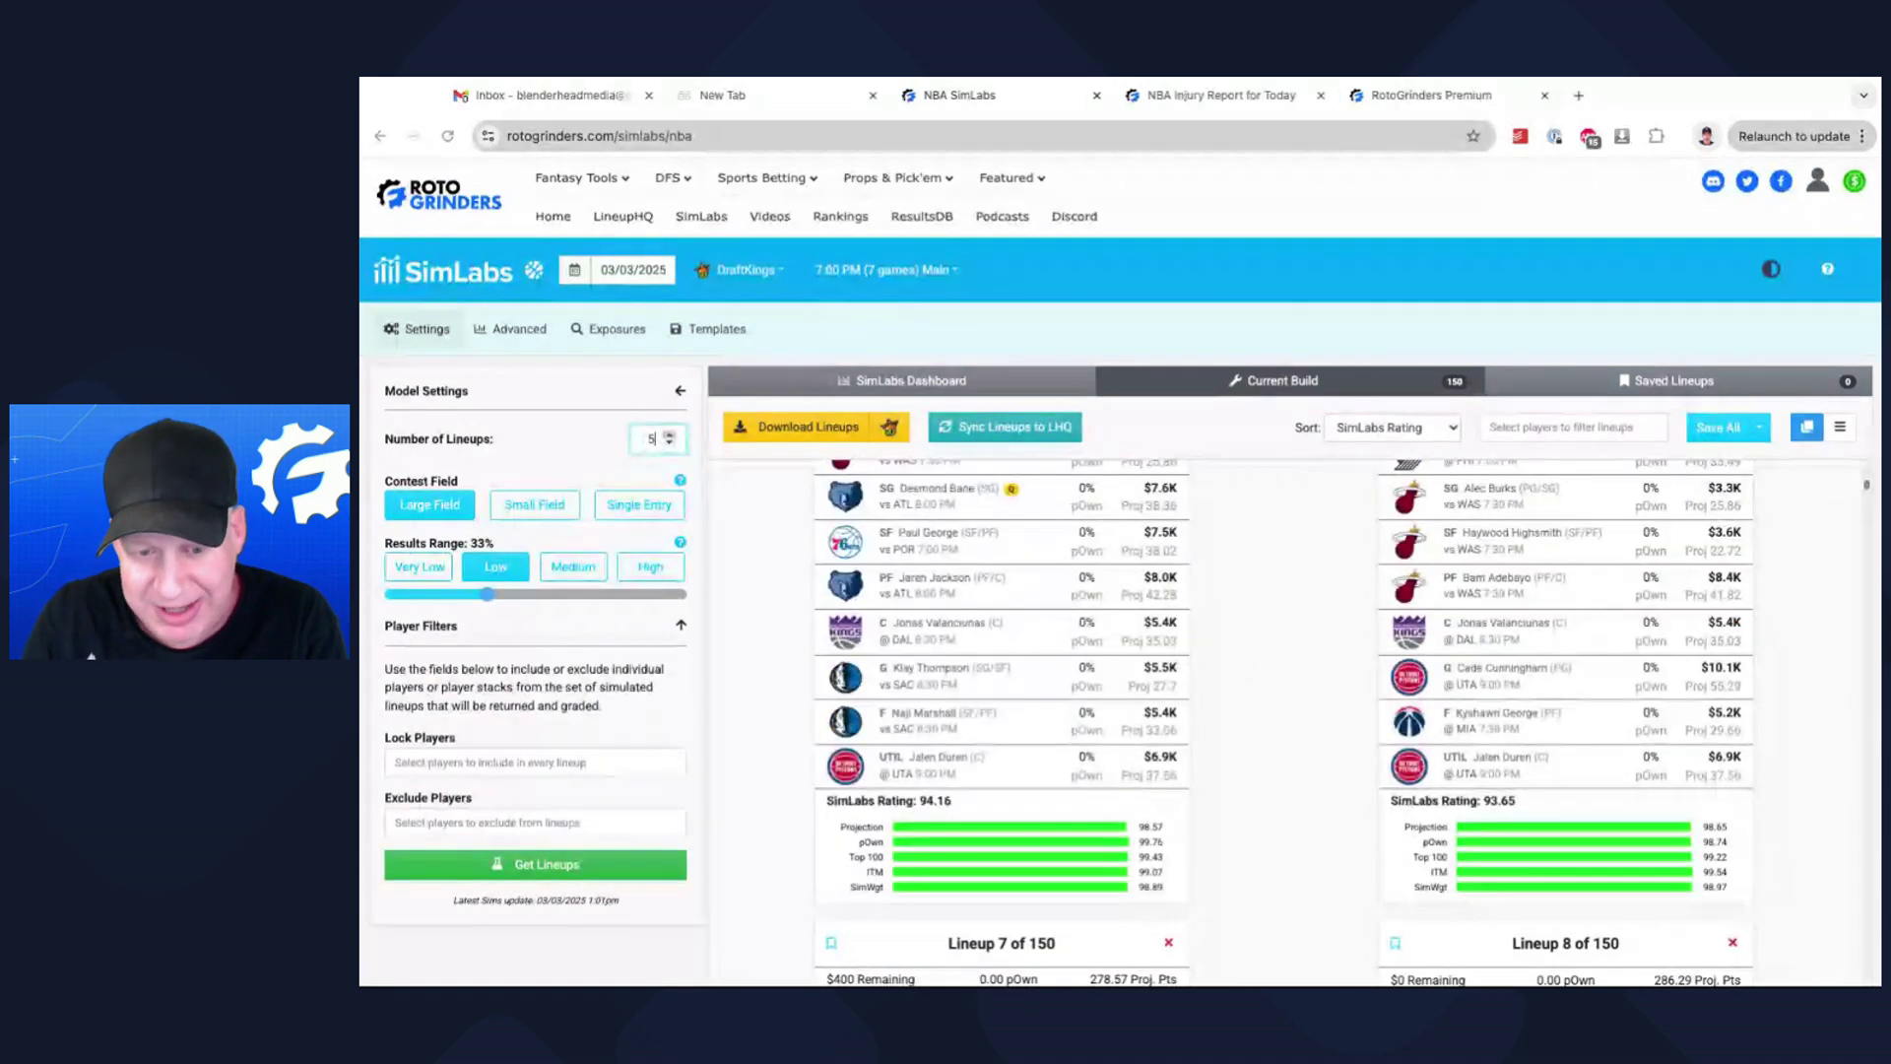
text(10)
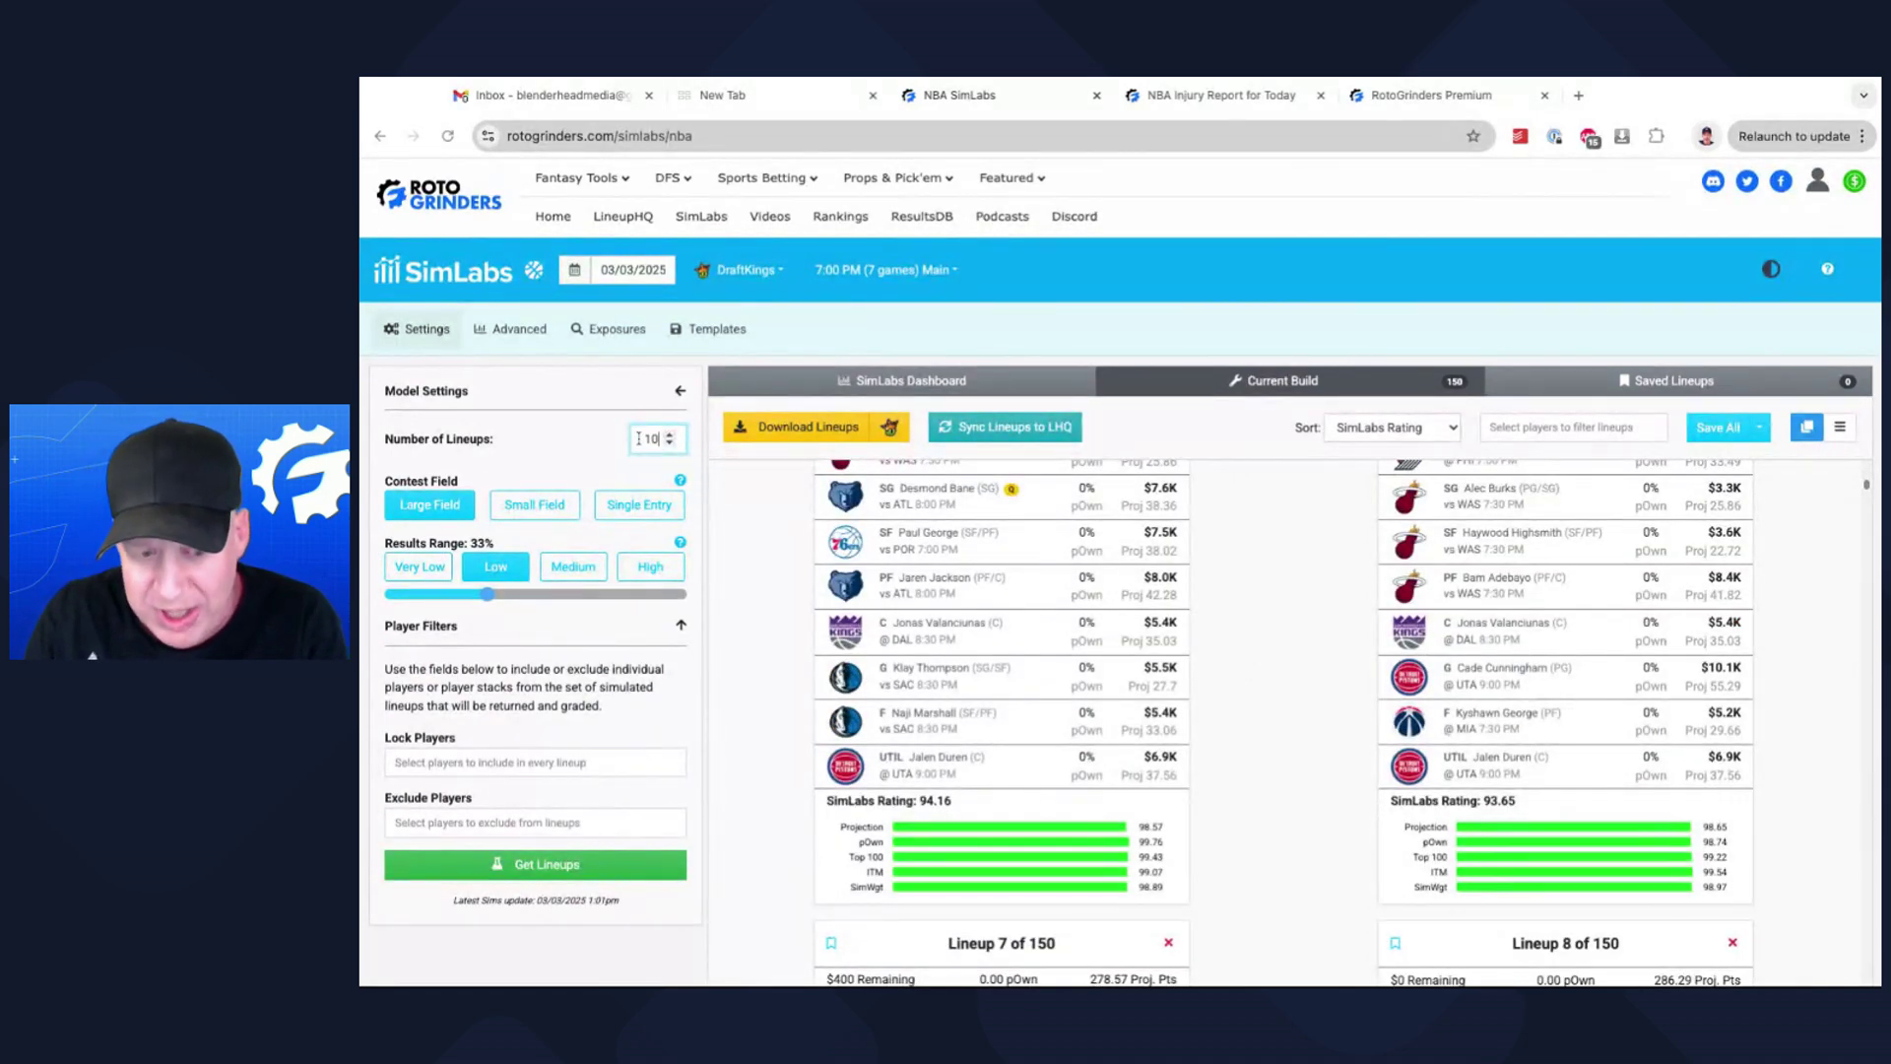
Exclude Alec Burks from the player pool and regenerate the lineups
click(458, 825)
text(bu)
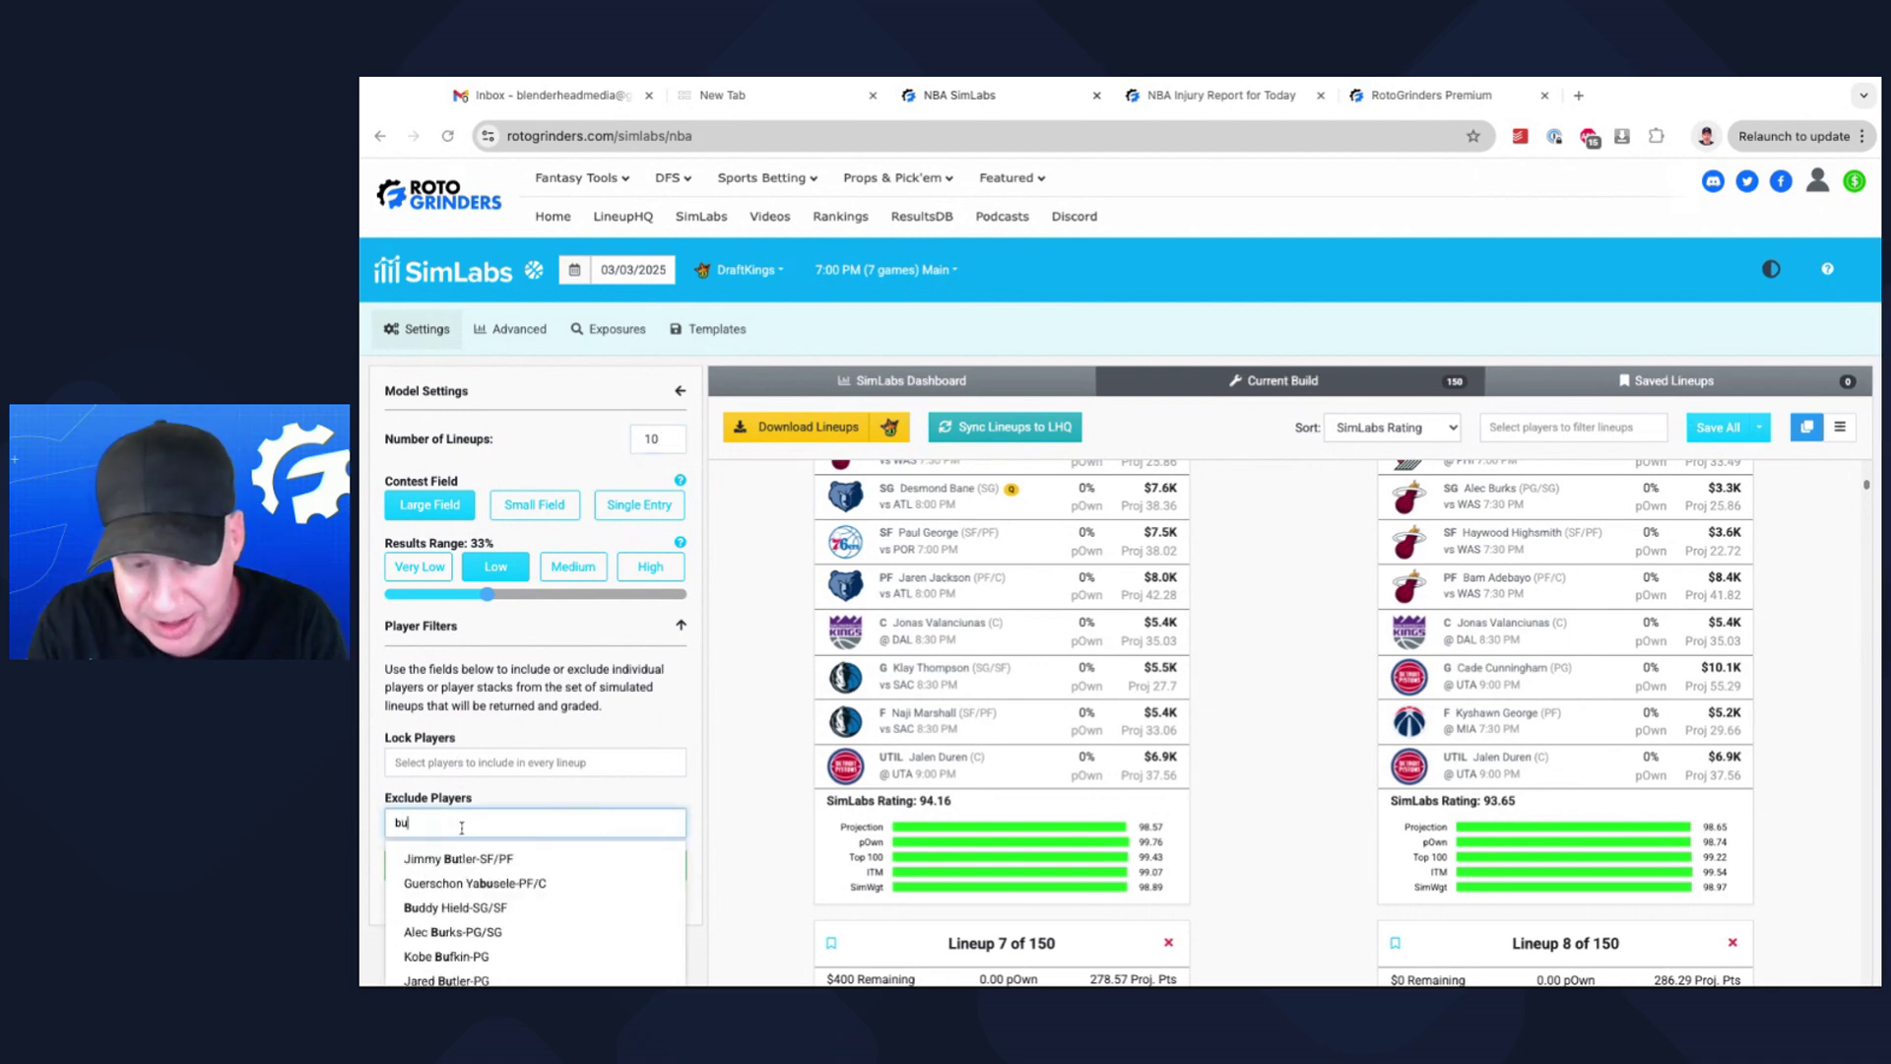
text(rks)
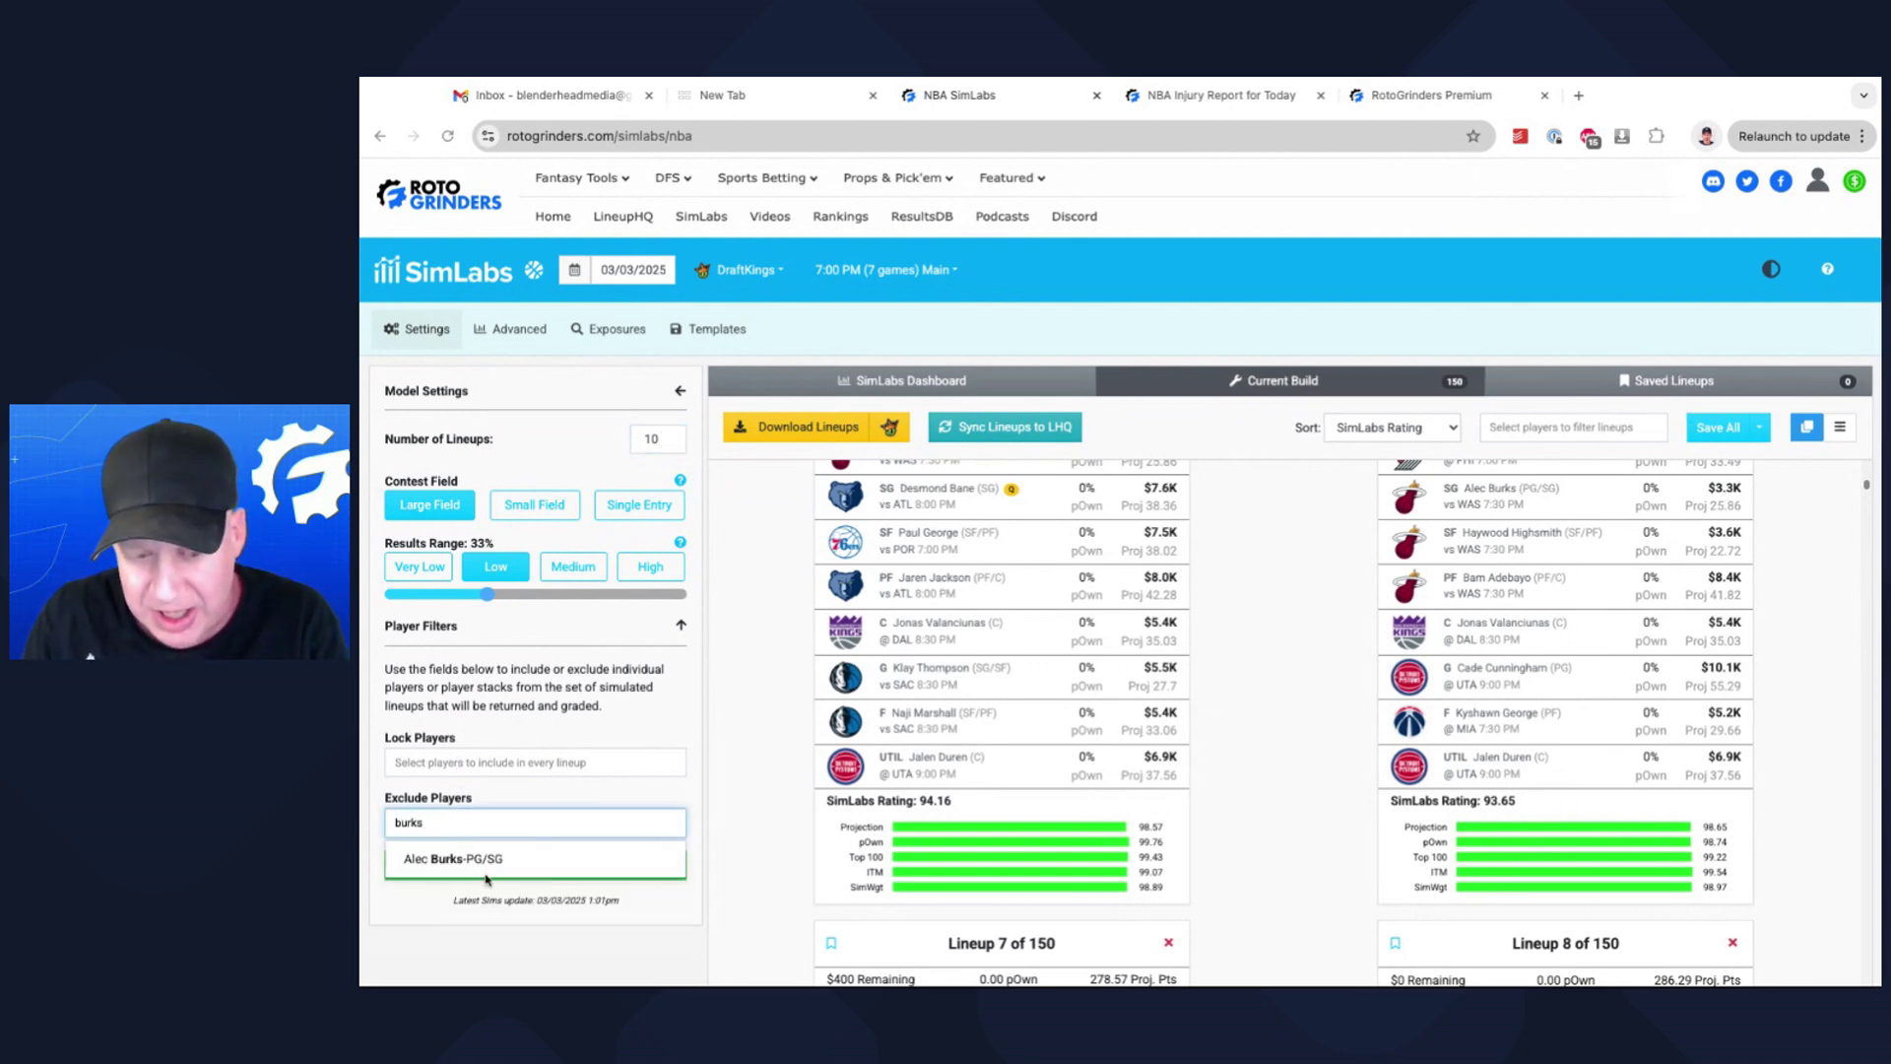
click(487, 863)
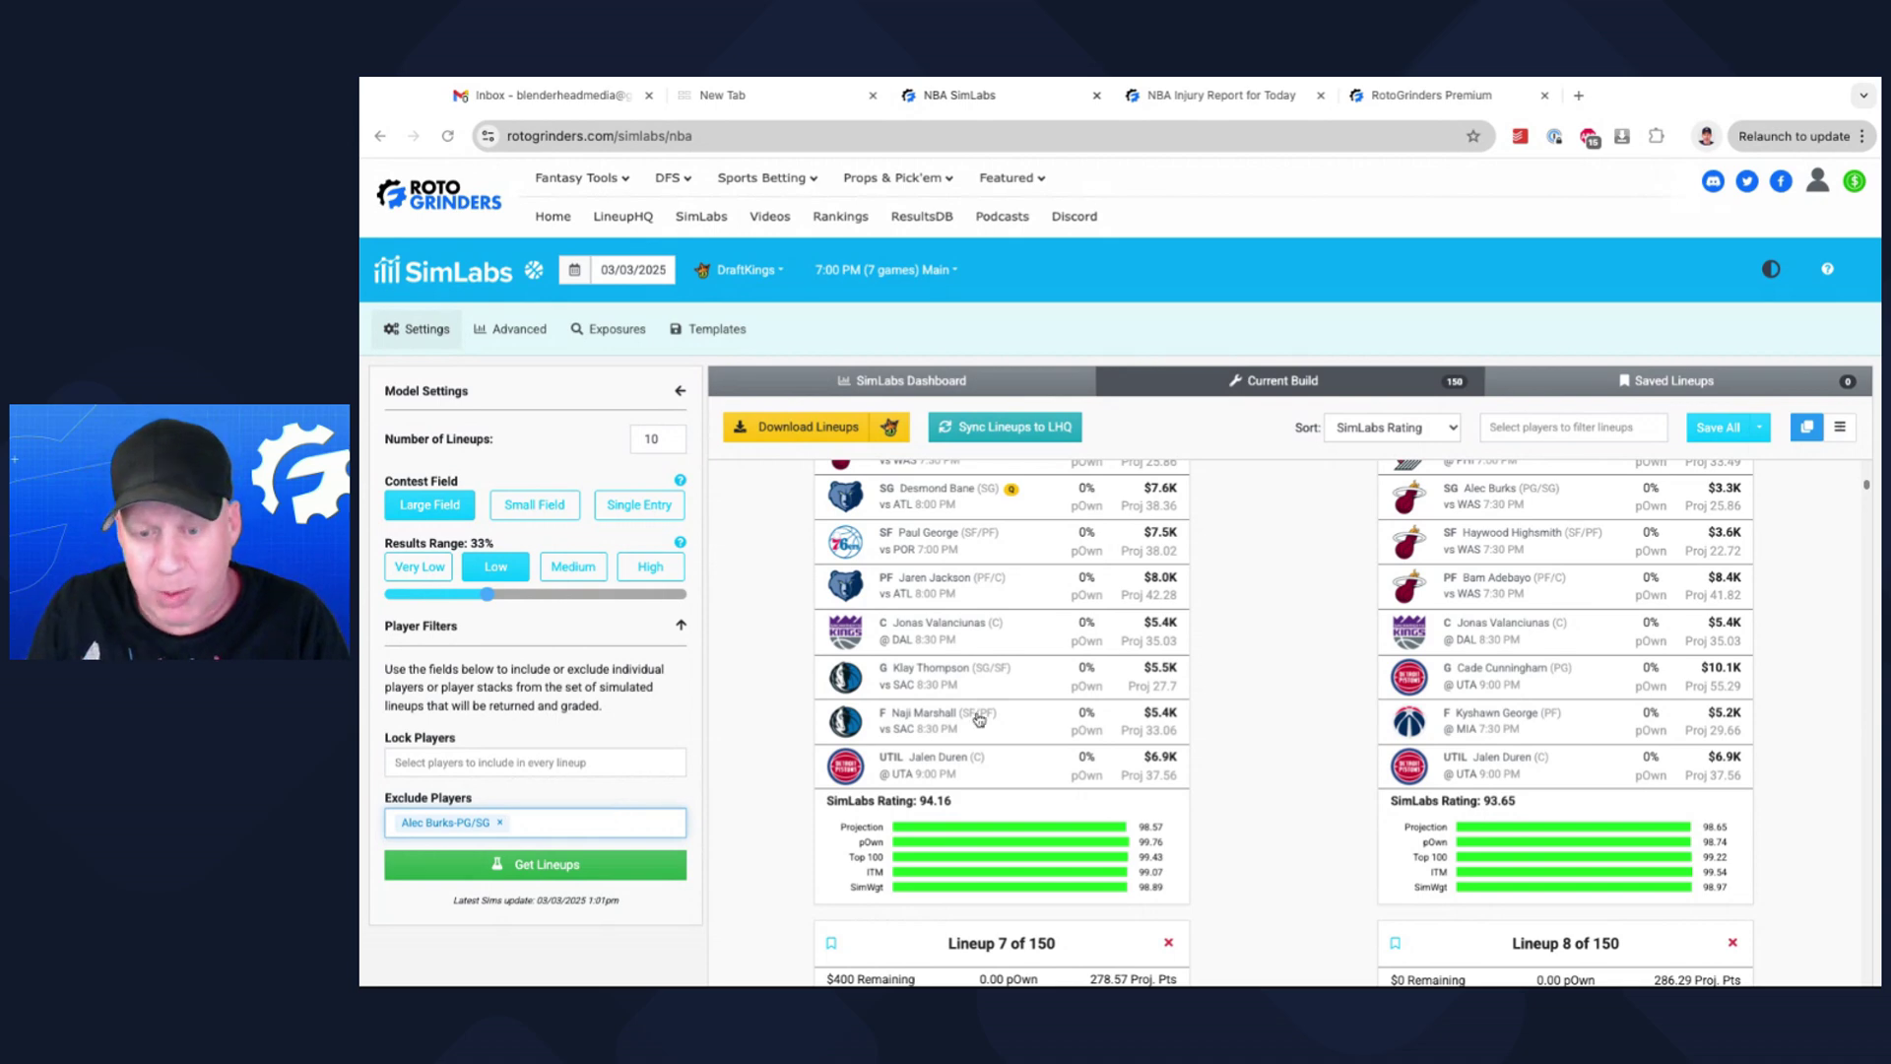
scroll(1240, 697, up, 10)
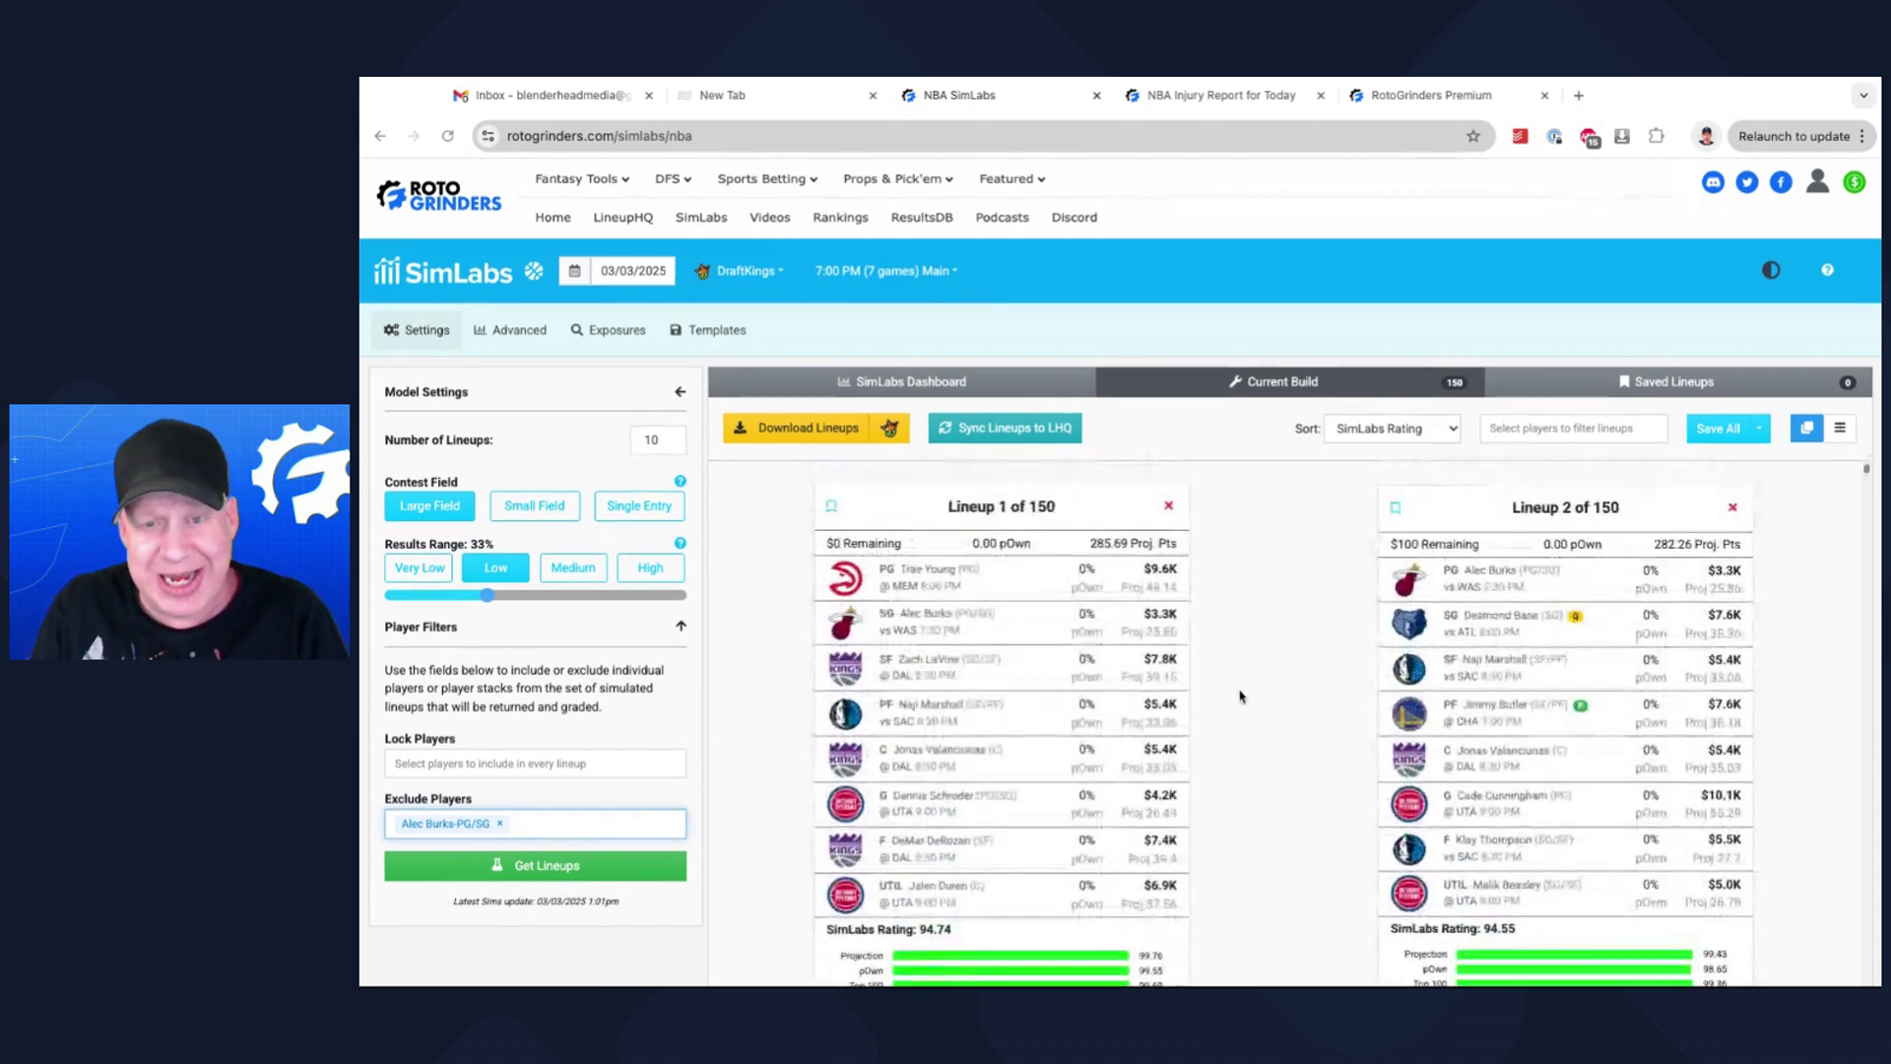
click(531, 873)
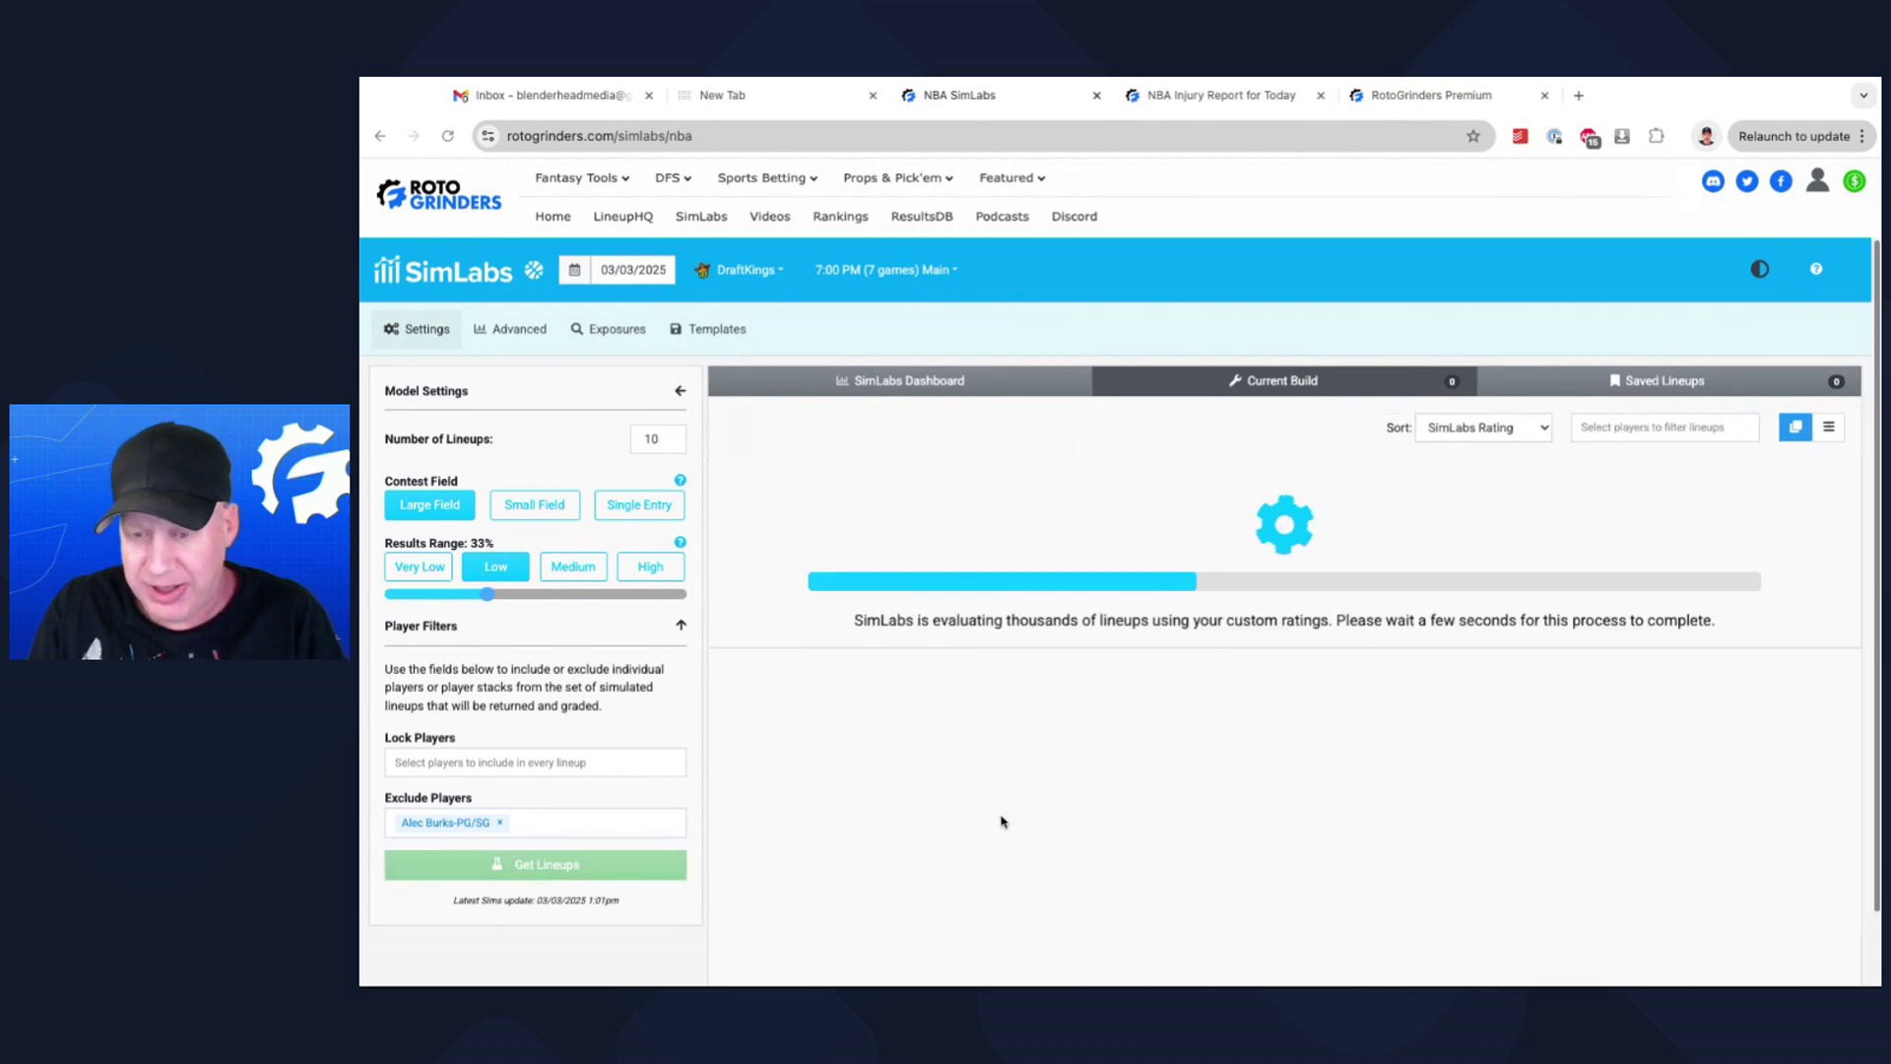
Look through the 10 rebuilt lineups, checking their players and SimLabs ratings
scroll(1313, 663, down, 1)
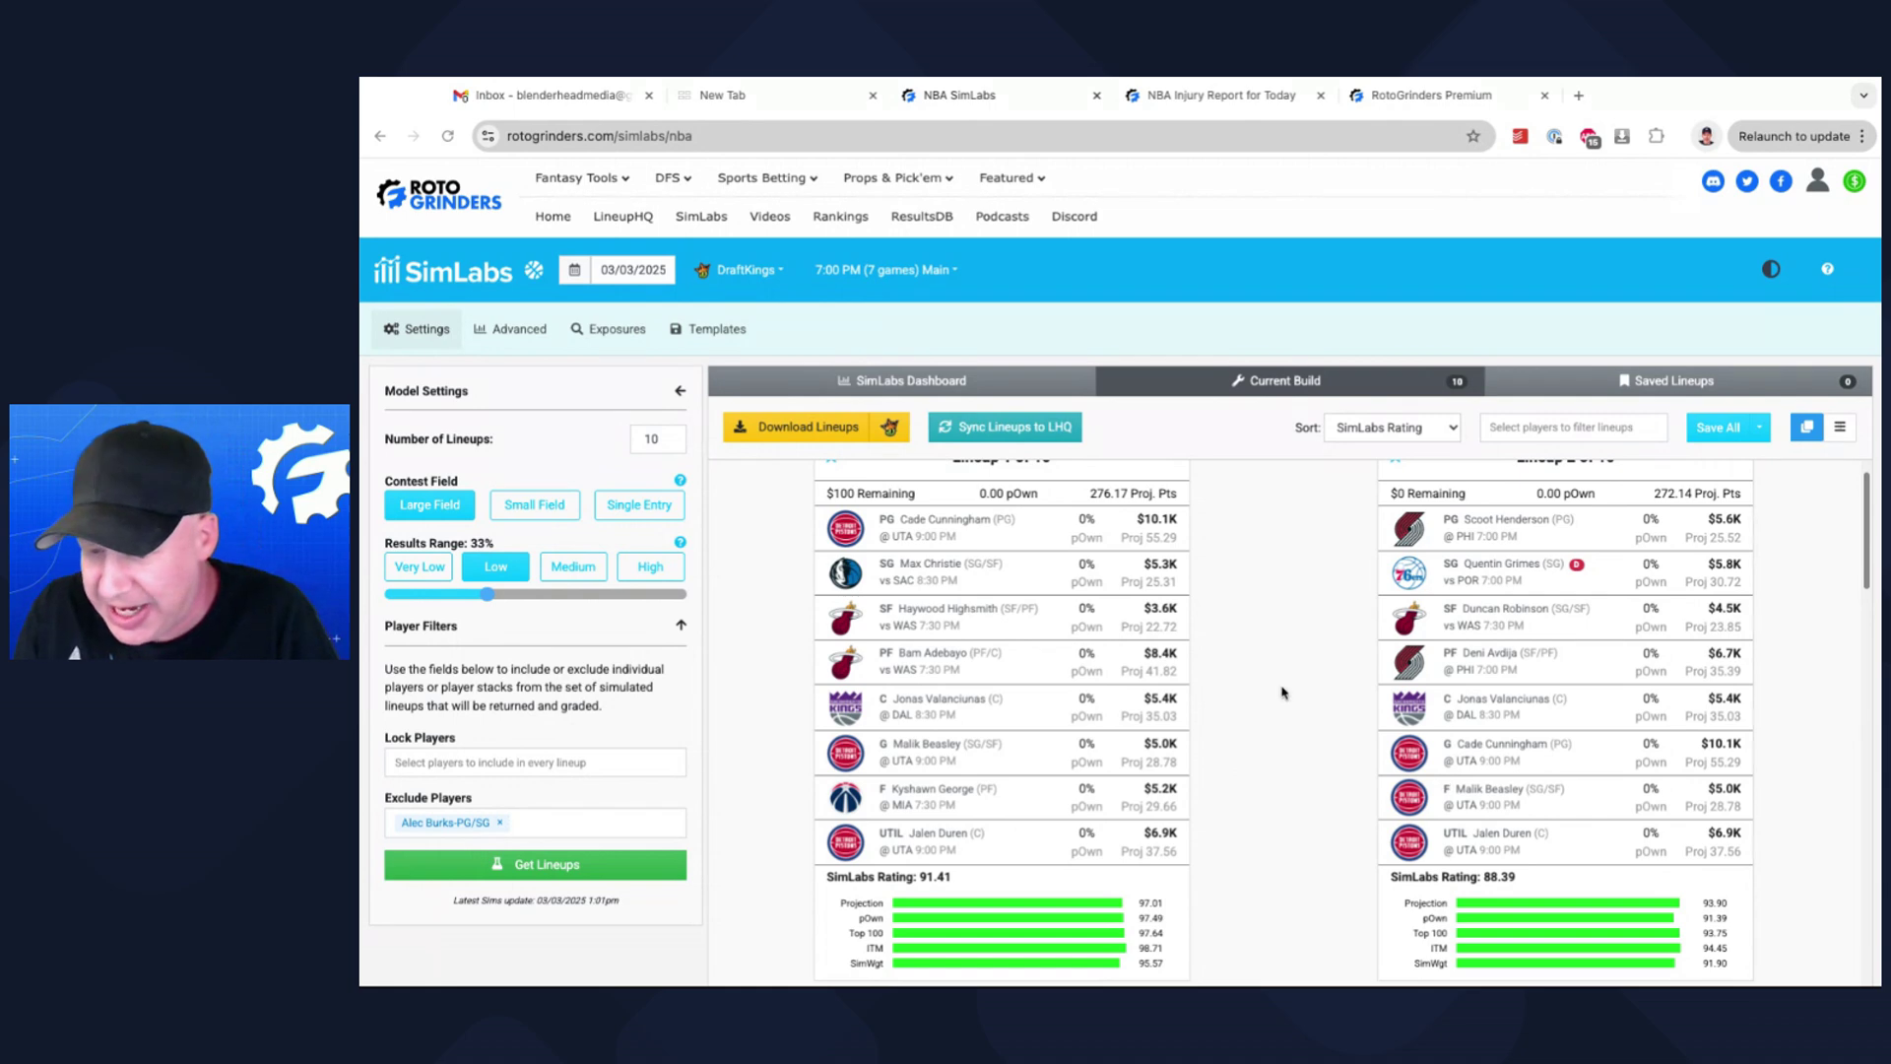
scroll(1290, 690, up, 1)
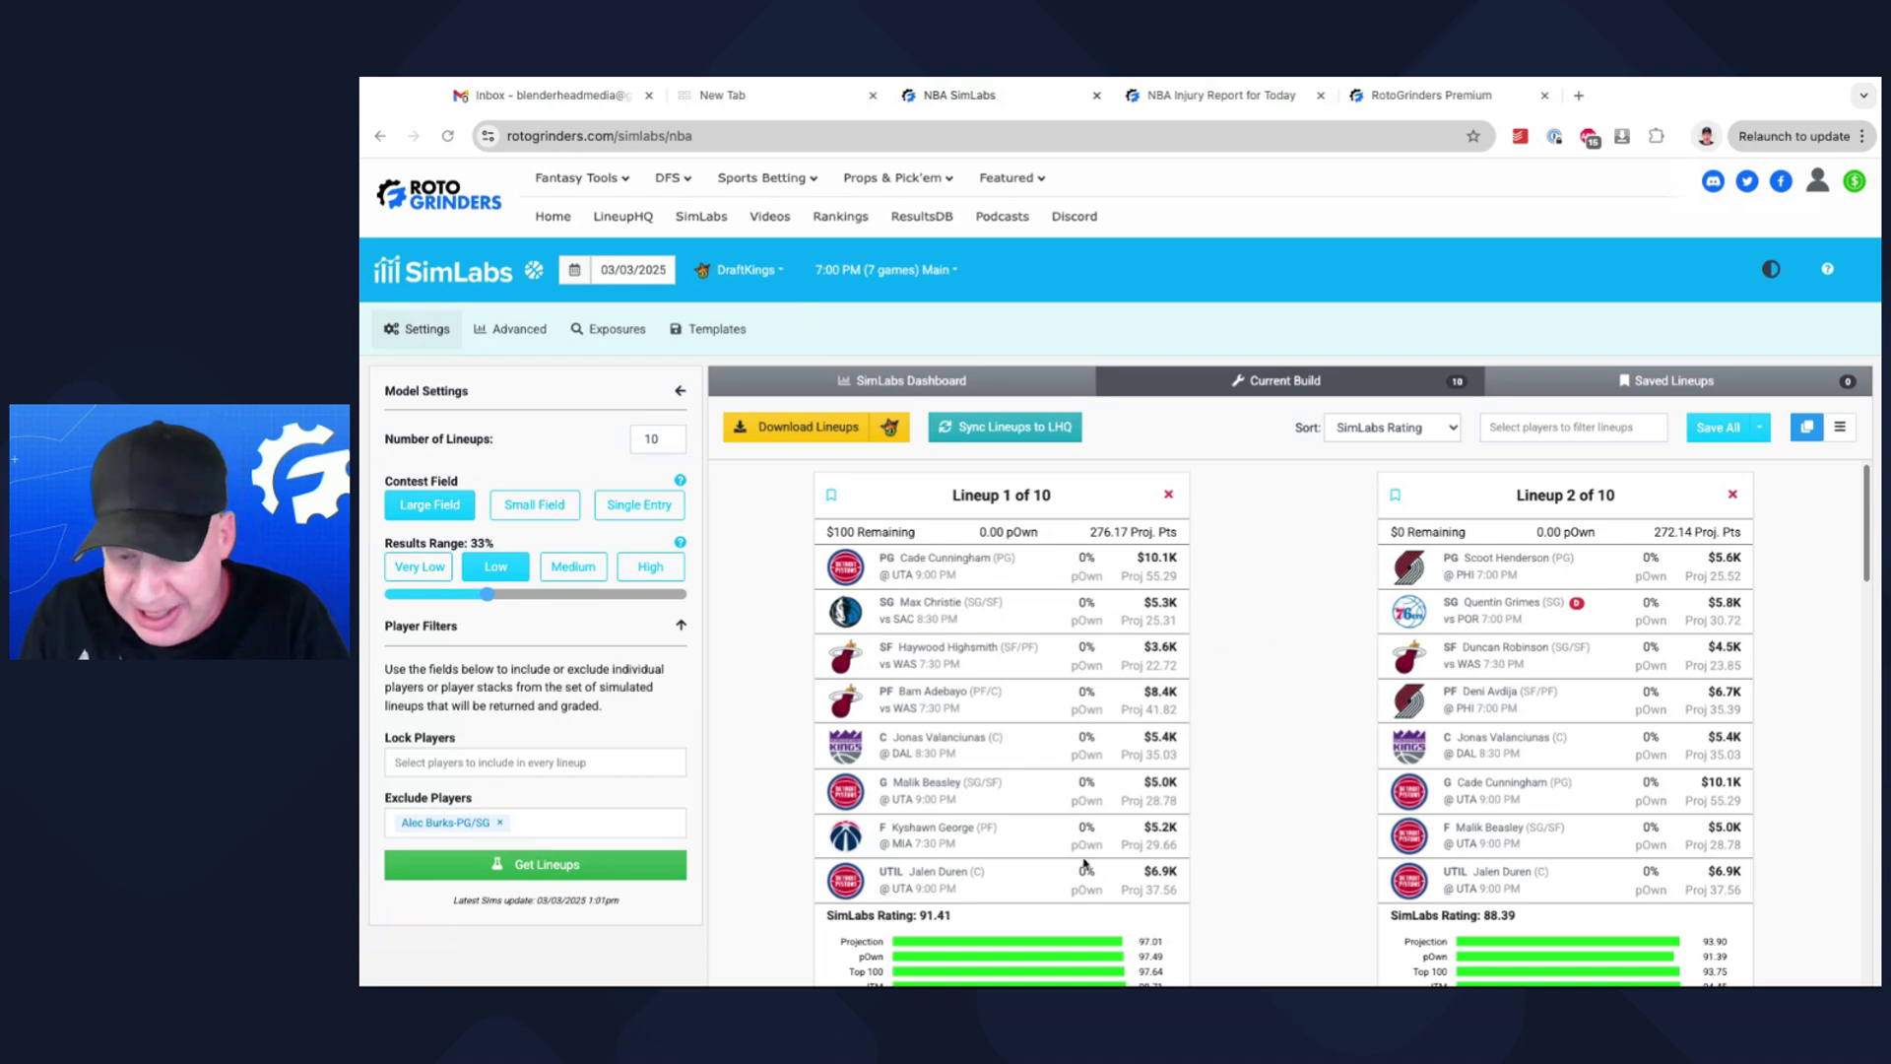
scroll(1311, 893, down, 7)
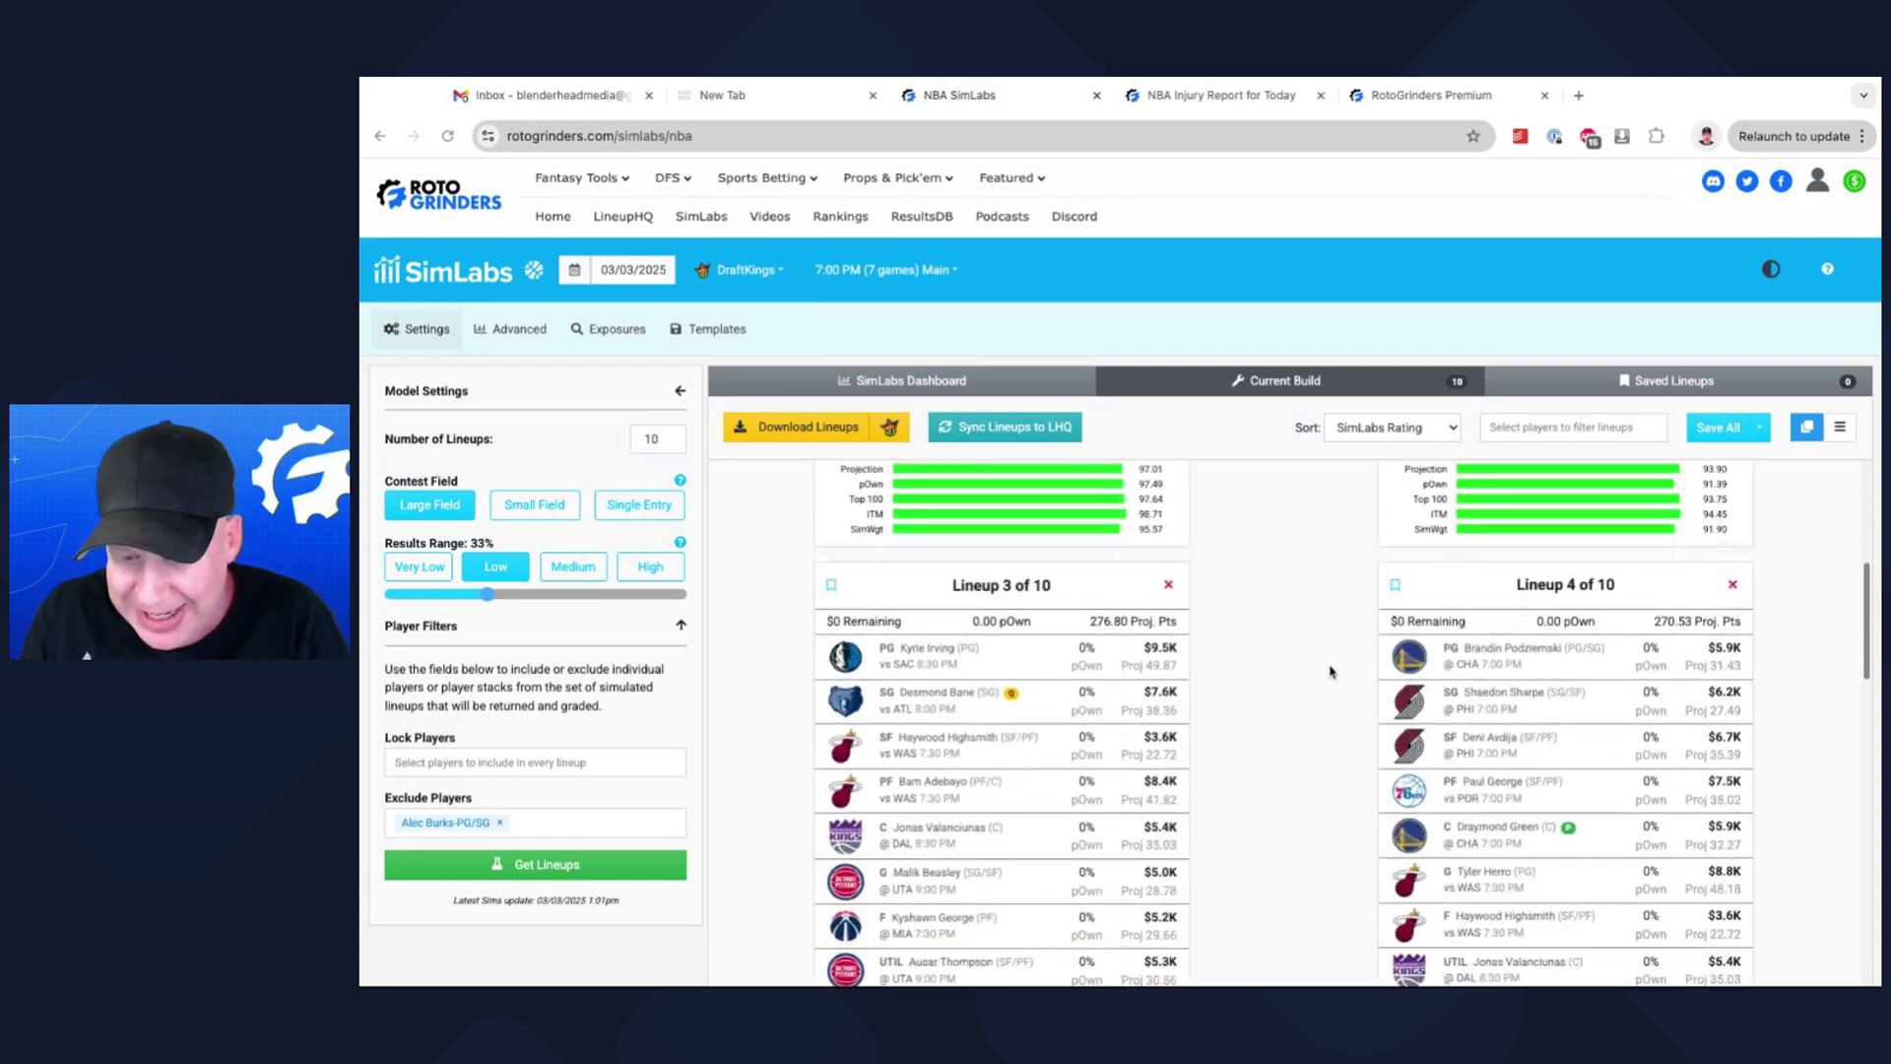
scroll(1248, 662, down, 3)
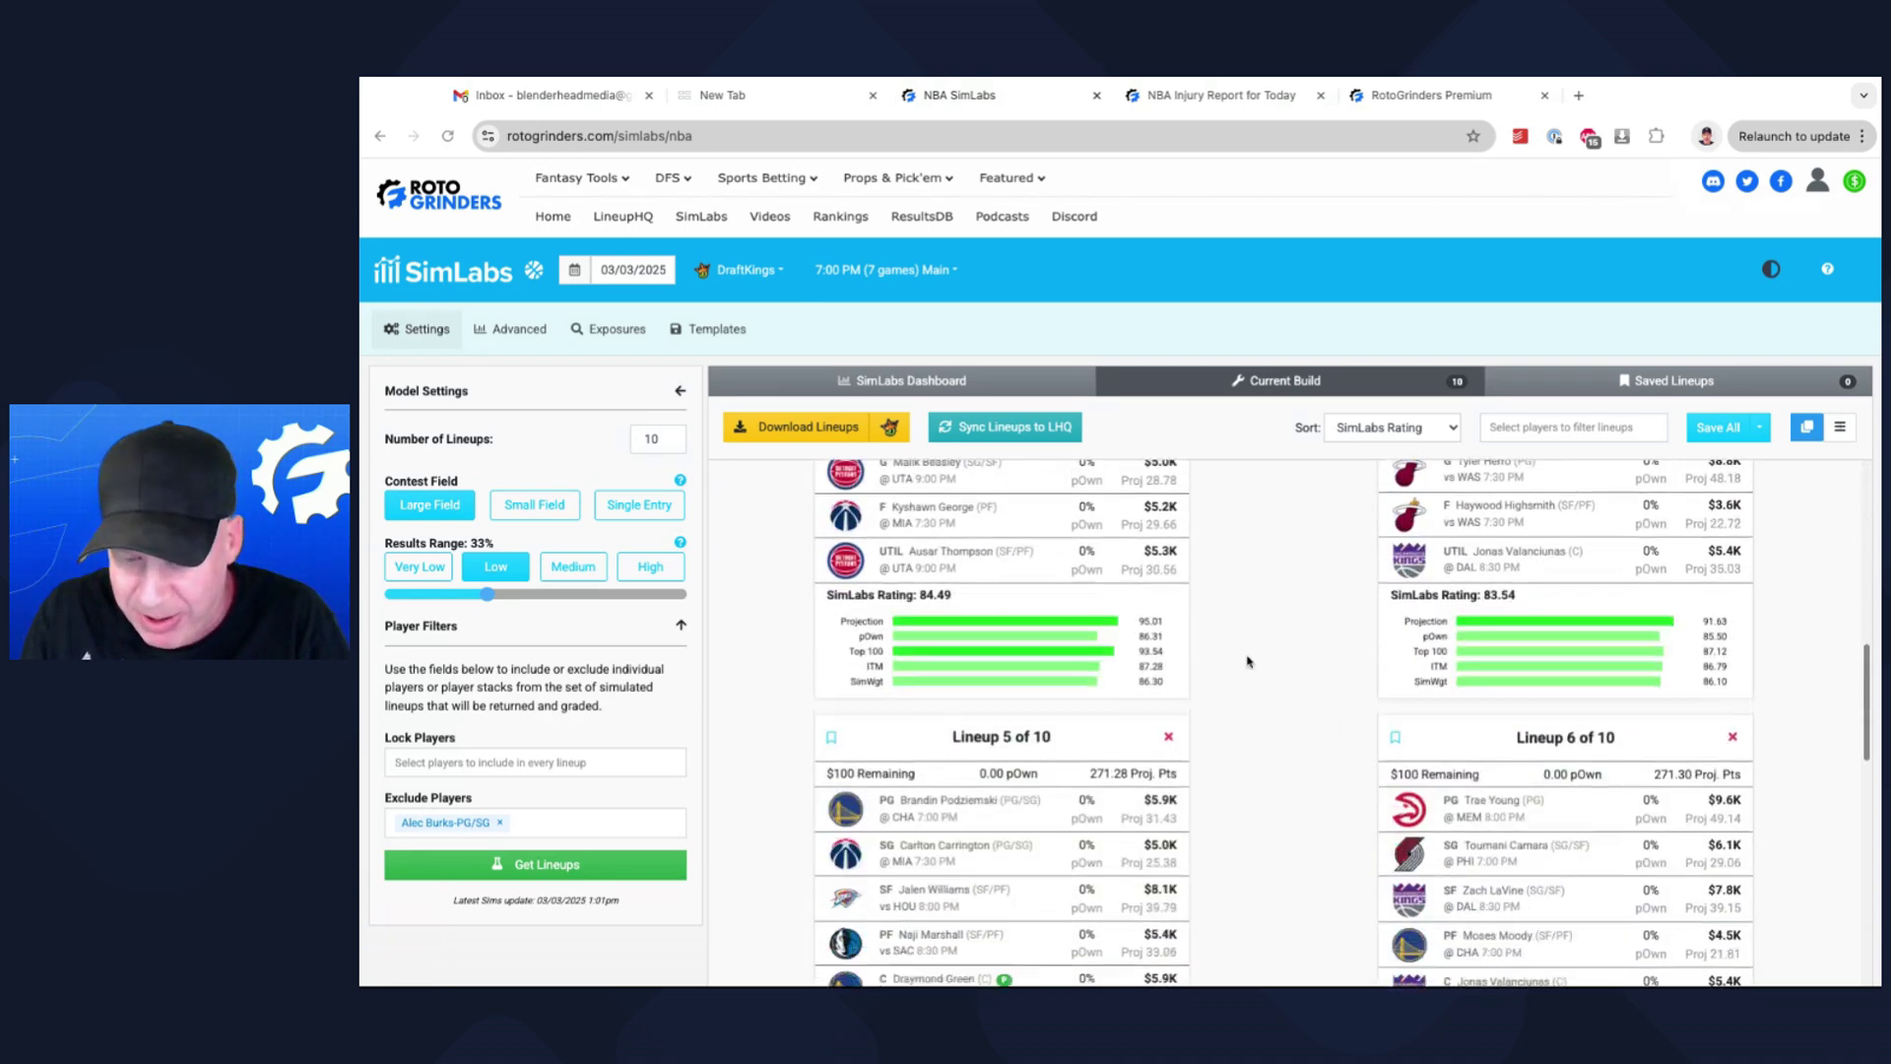
scroll(1248, 662, down, 3)
scroll(1249, 662, up, 1)
scroll(1281, 689, up, 5)
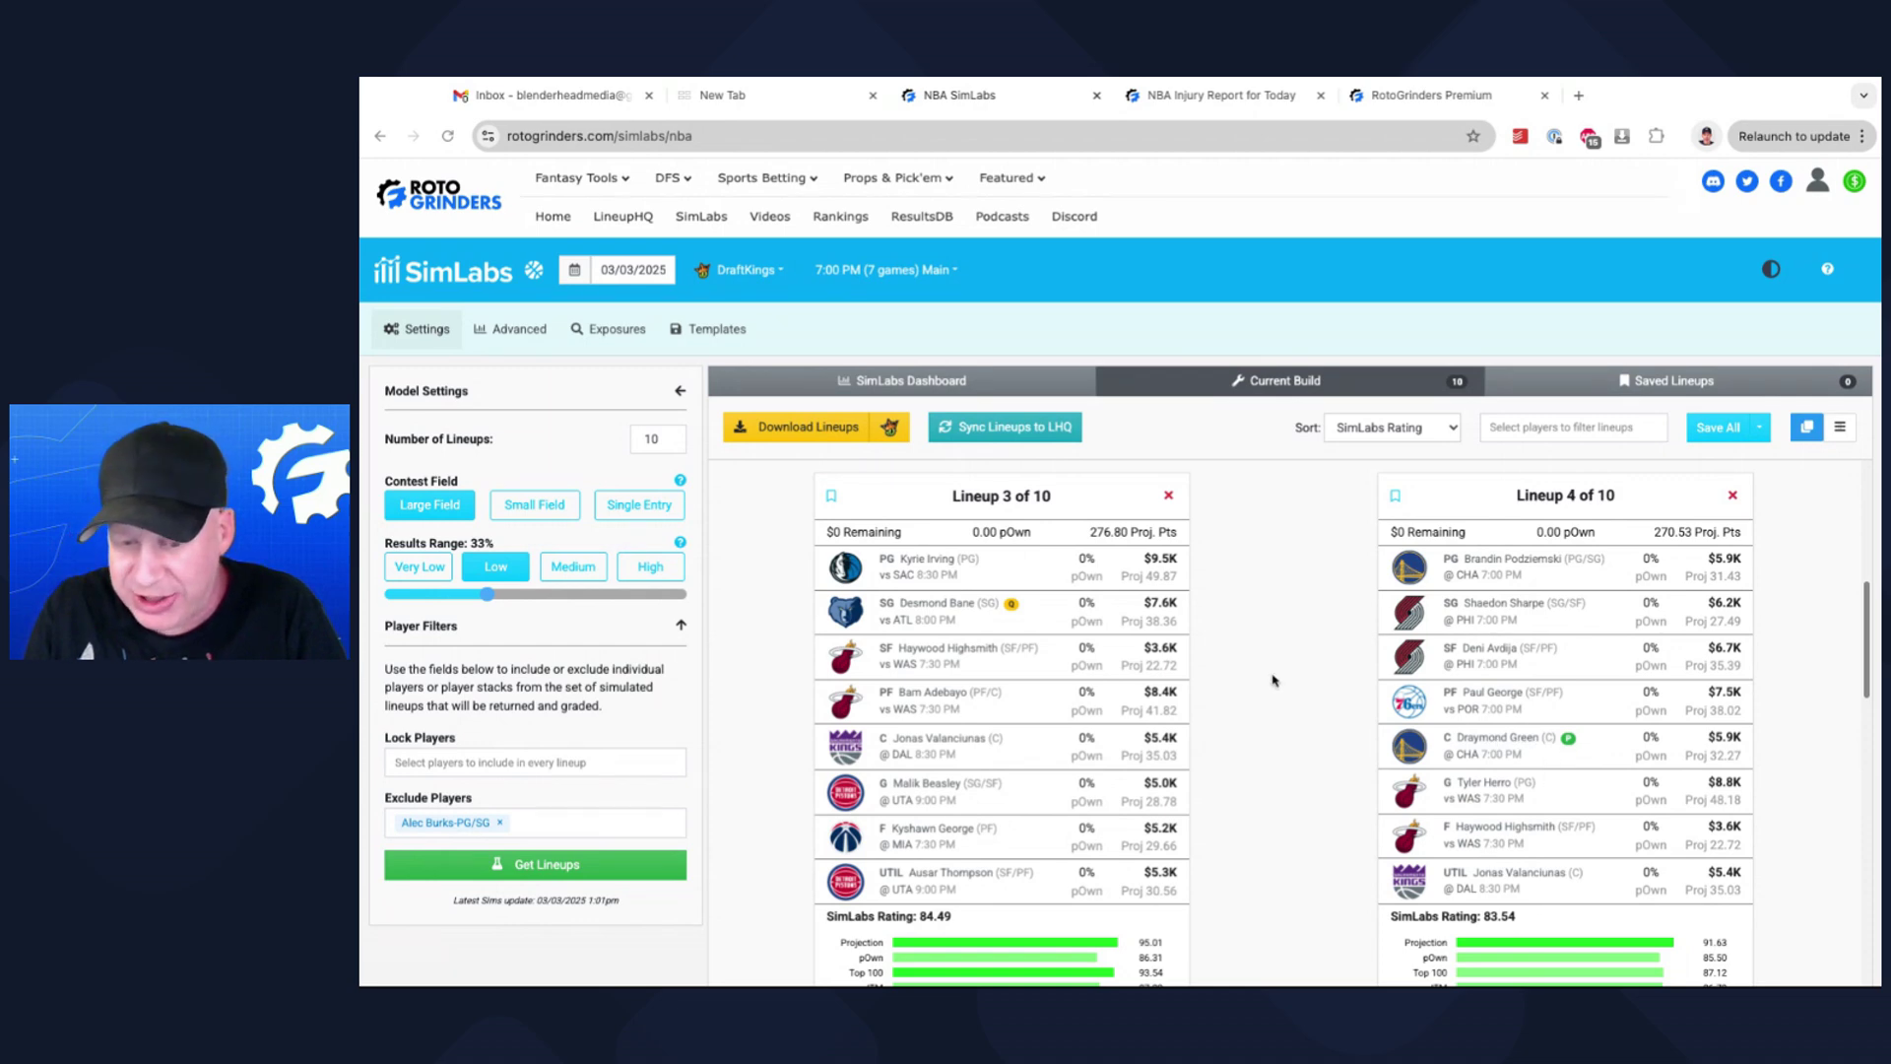
Add Jonas Valanciunas to the excluded players and regenerate the lineups
click(575, 821)
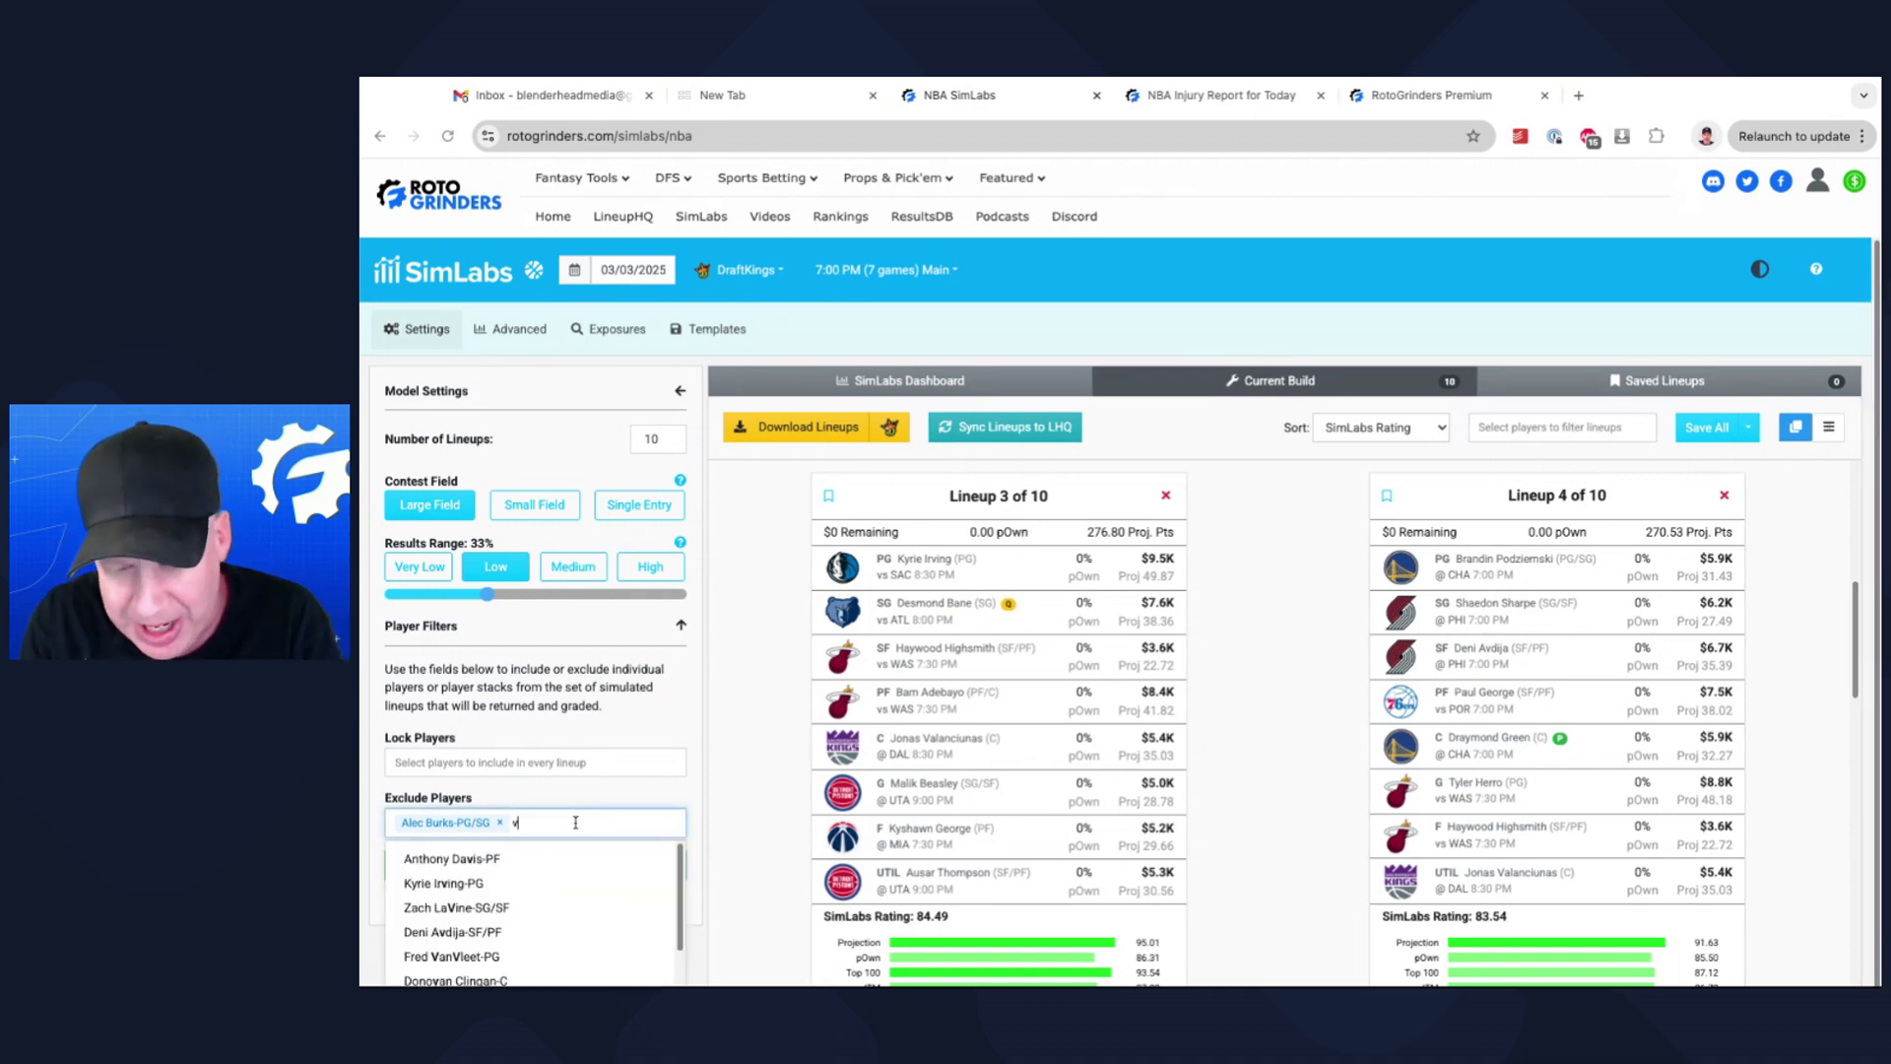
text(val)
click(591, 860)
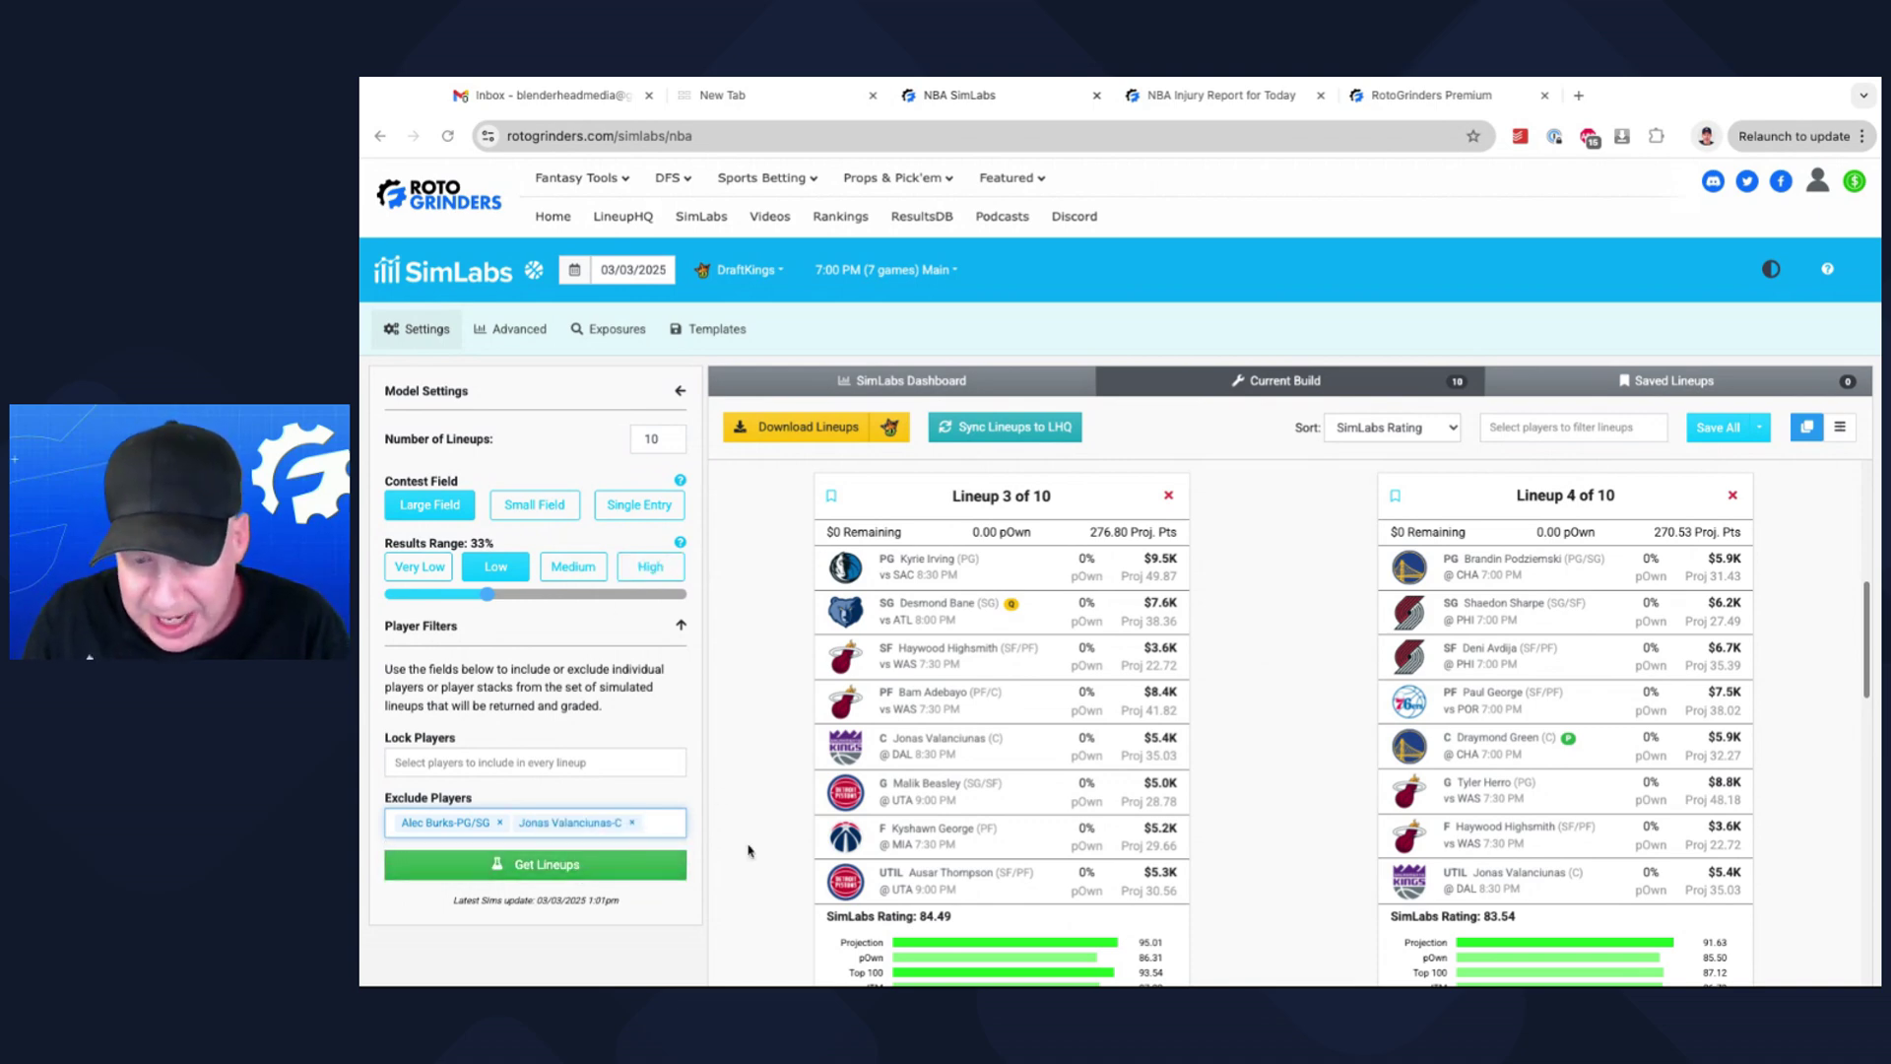
scroll(476, 822, down, 2)
click(483, 791)
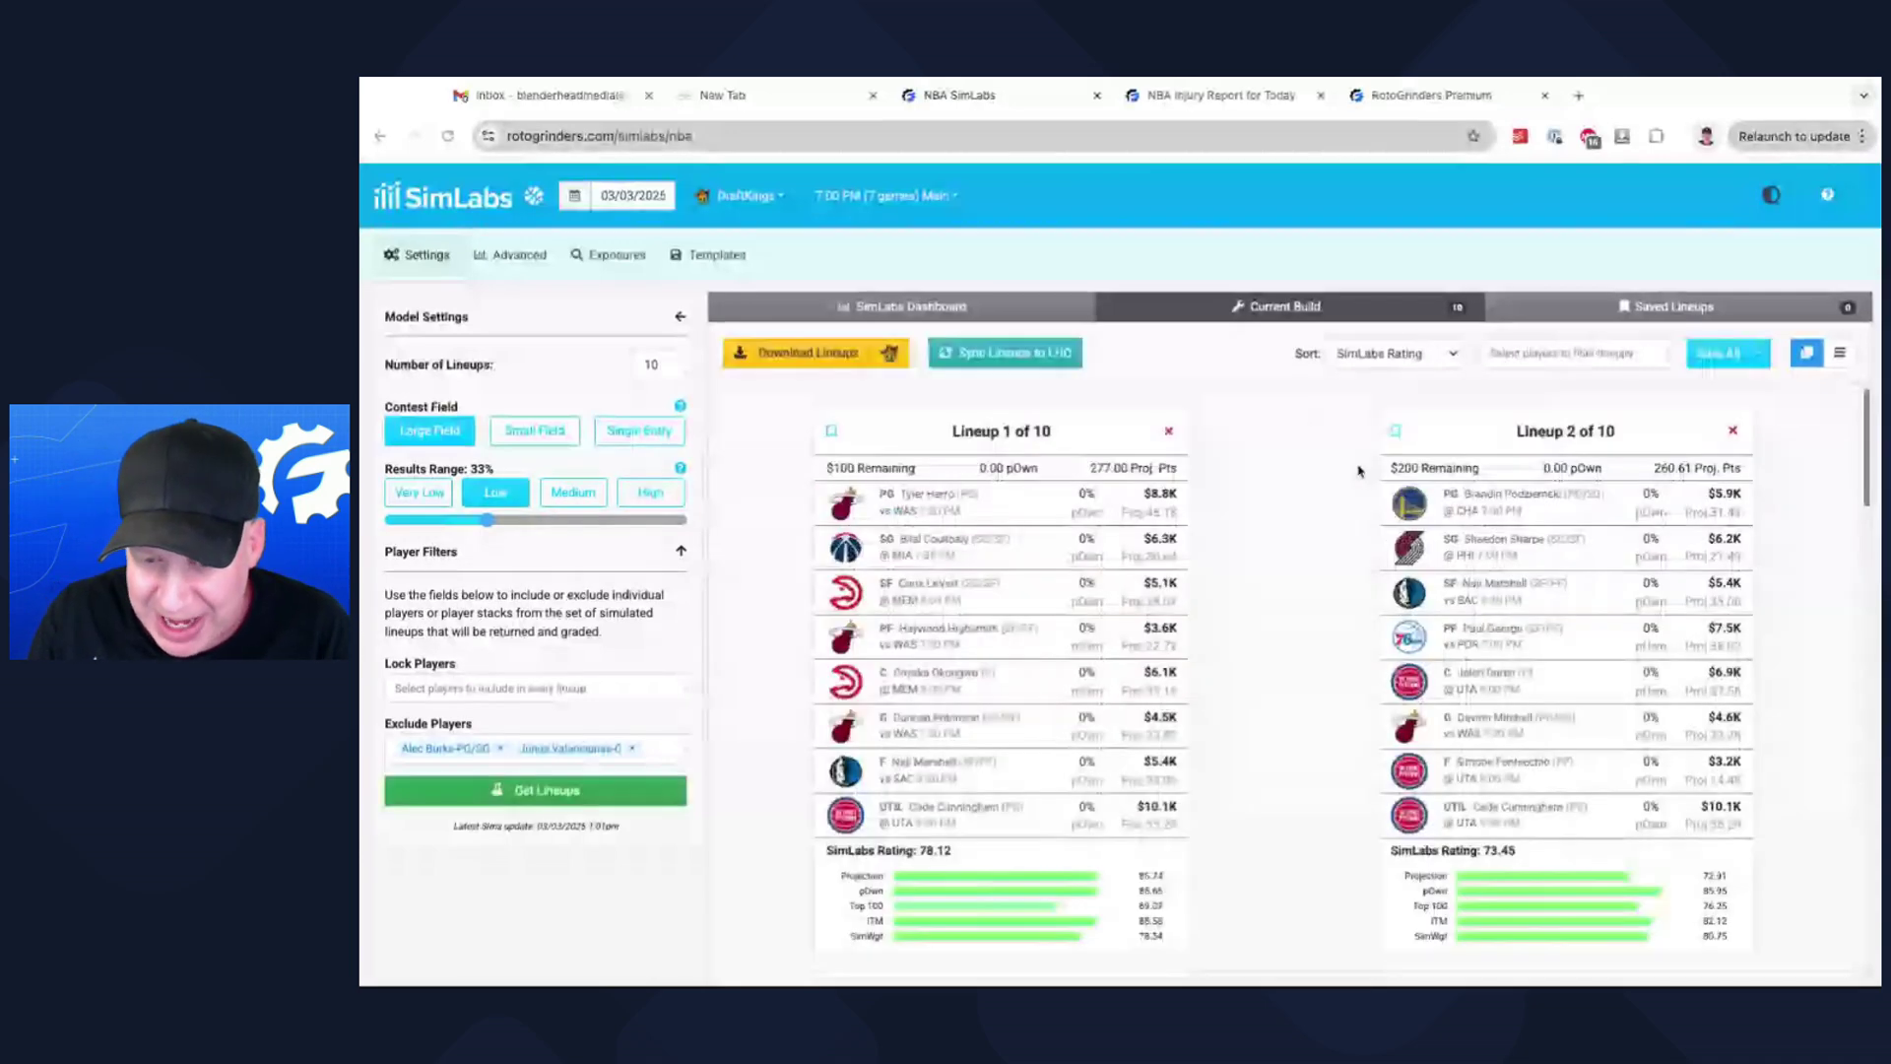
scroll(1230, 574, up, 1)
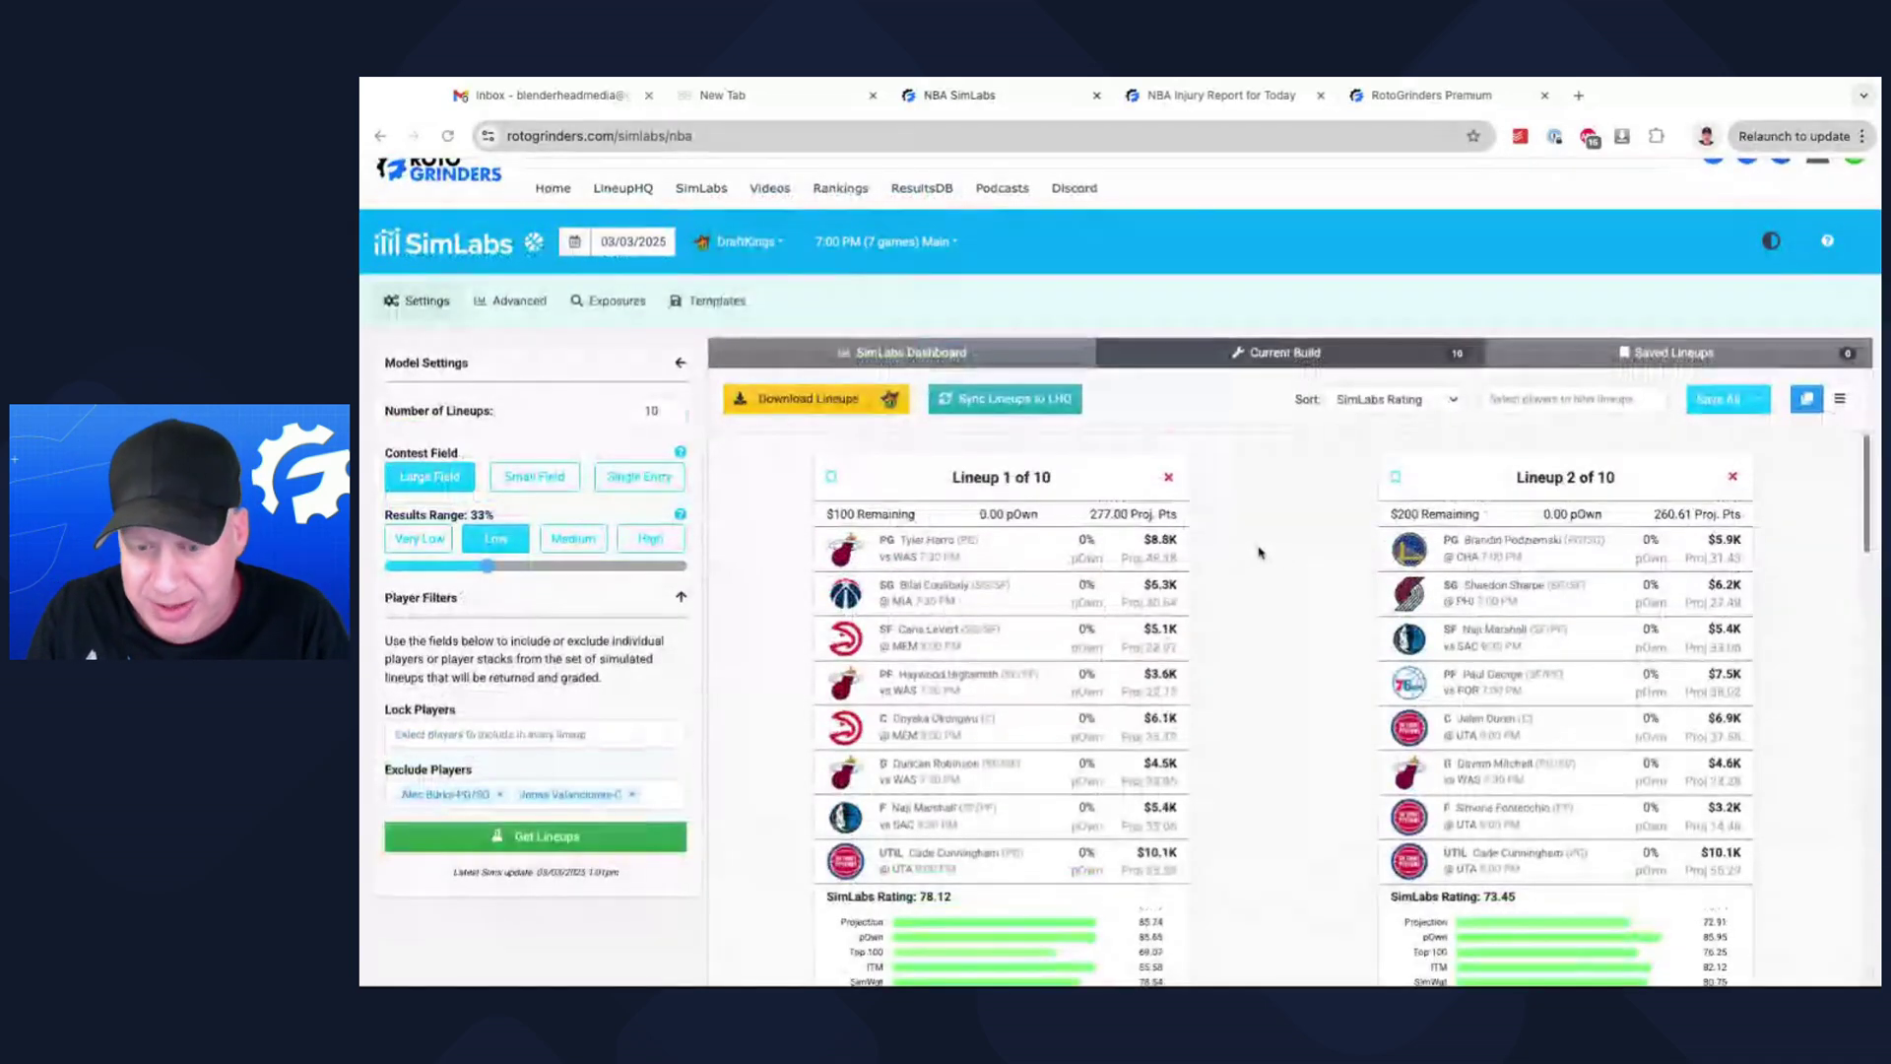
Look through the lineups rebuilt without Alec Burks and Jonas Valanciunas, checking their players and SimLabs ratings
scroll(1243, 586, down, 5)
scroll(1283, 625, up, 4)
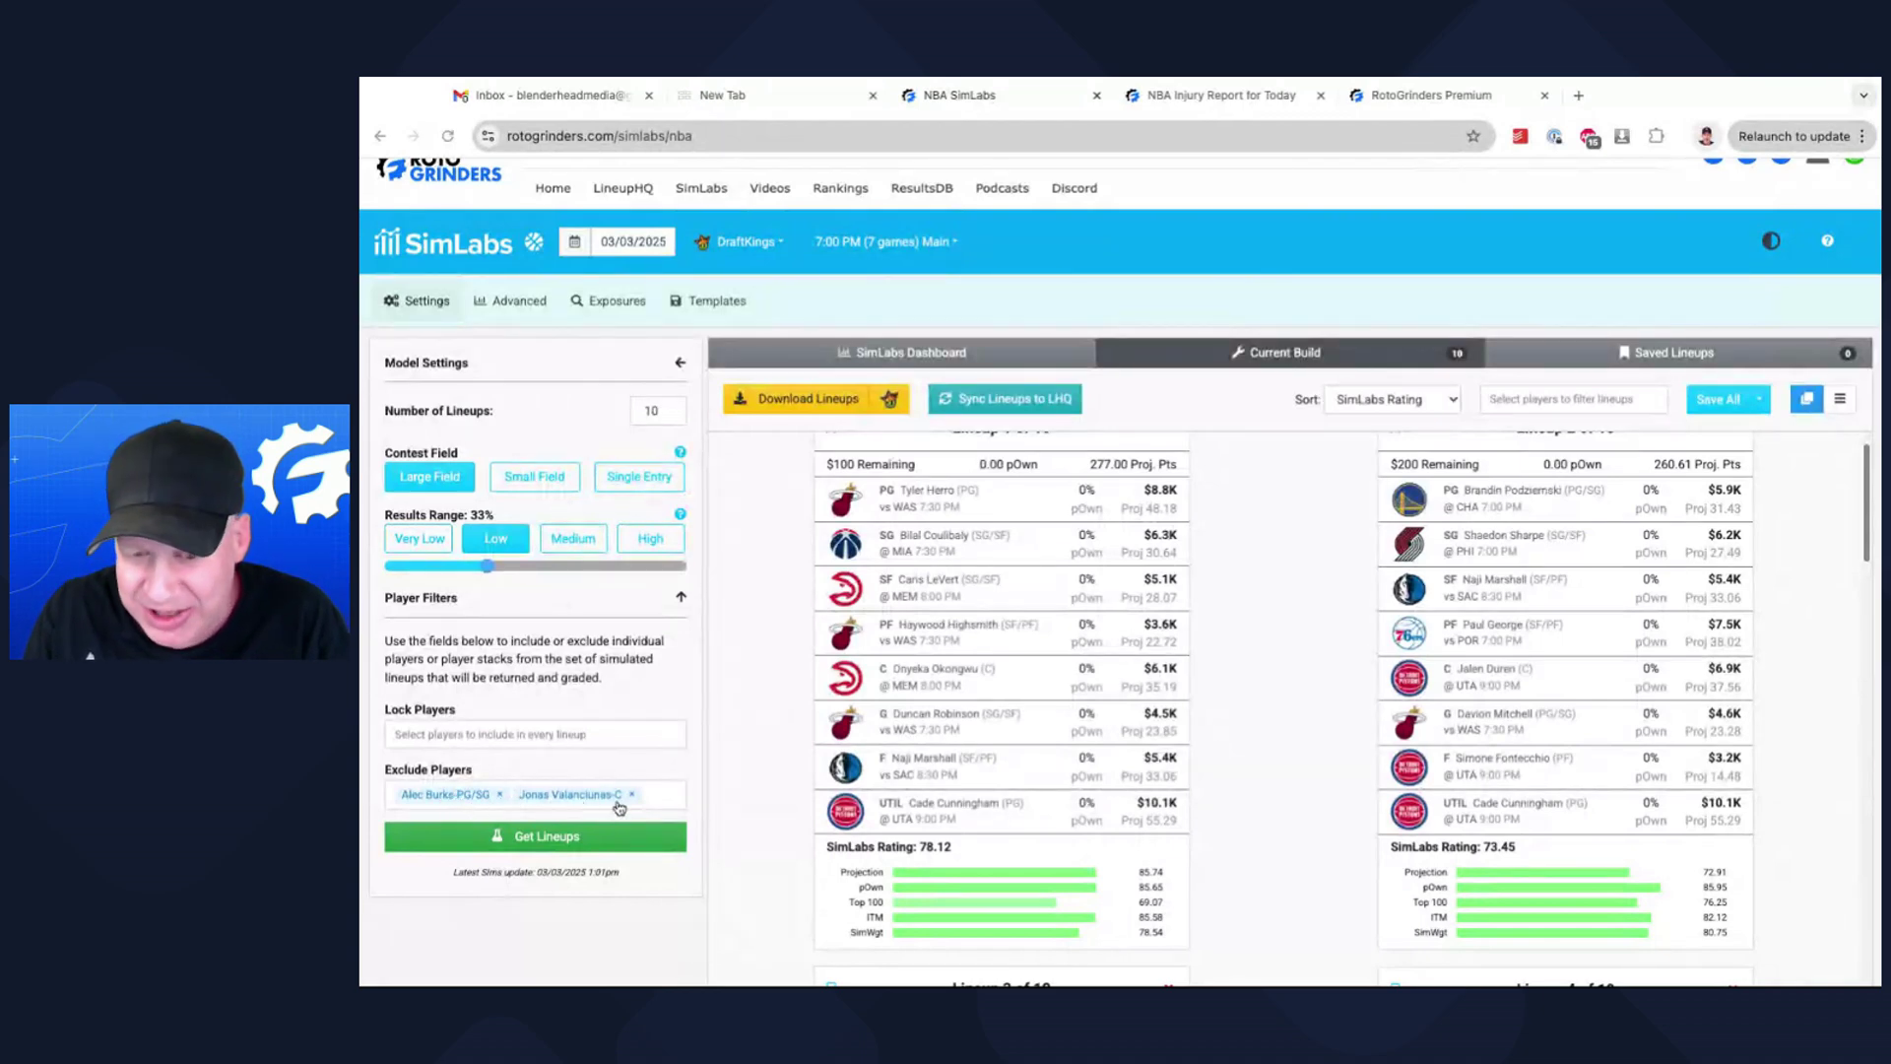
scroll(1247, 719, up, 1)
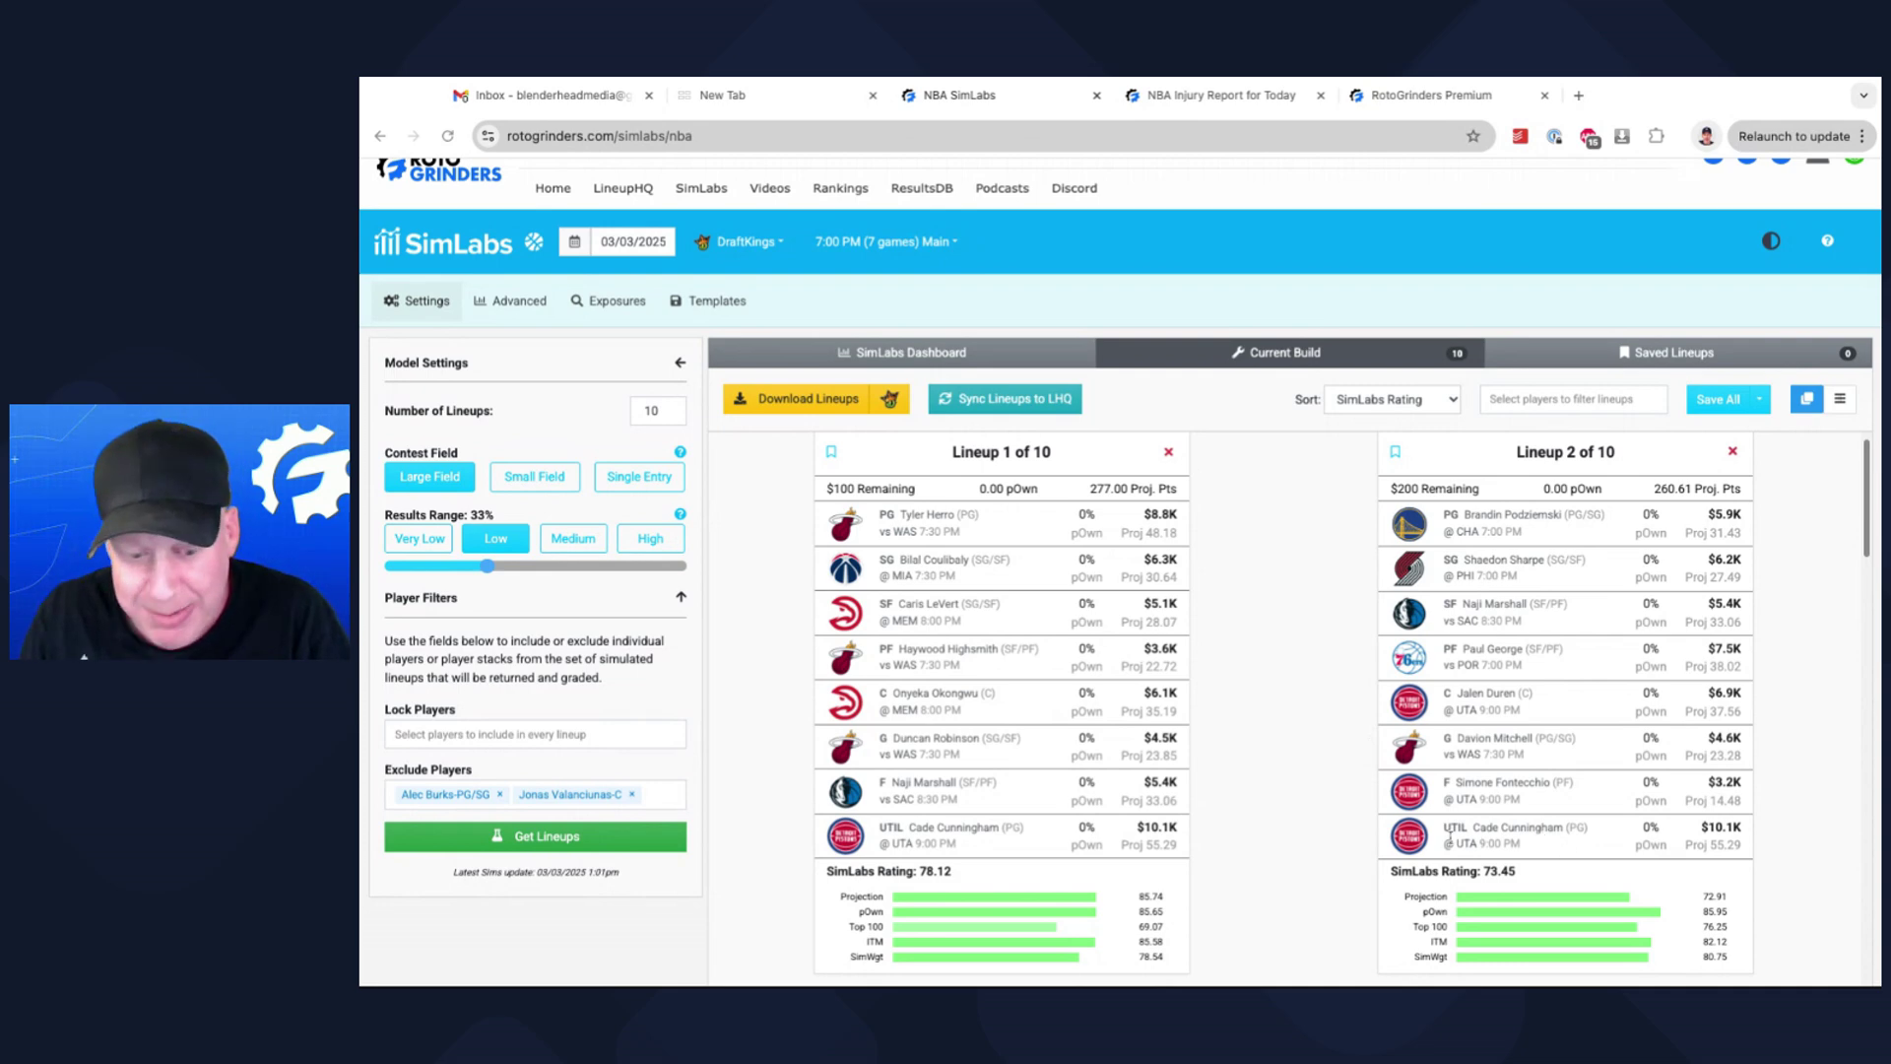
scroll(1346, 684, down, 4)
scroll(1346, 684, down, 2)
scroll(1346, 684, down, 1)
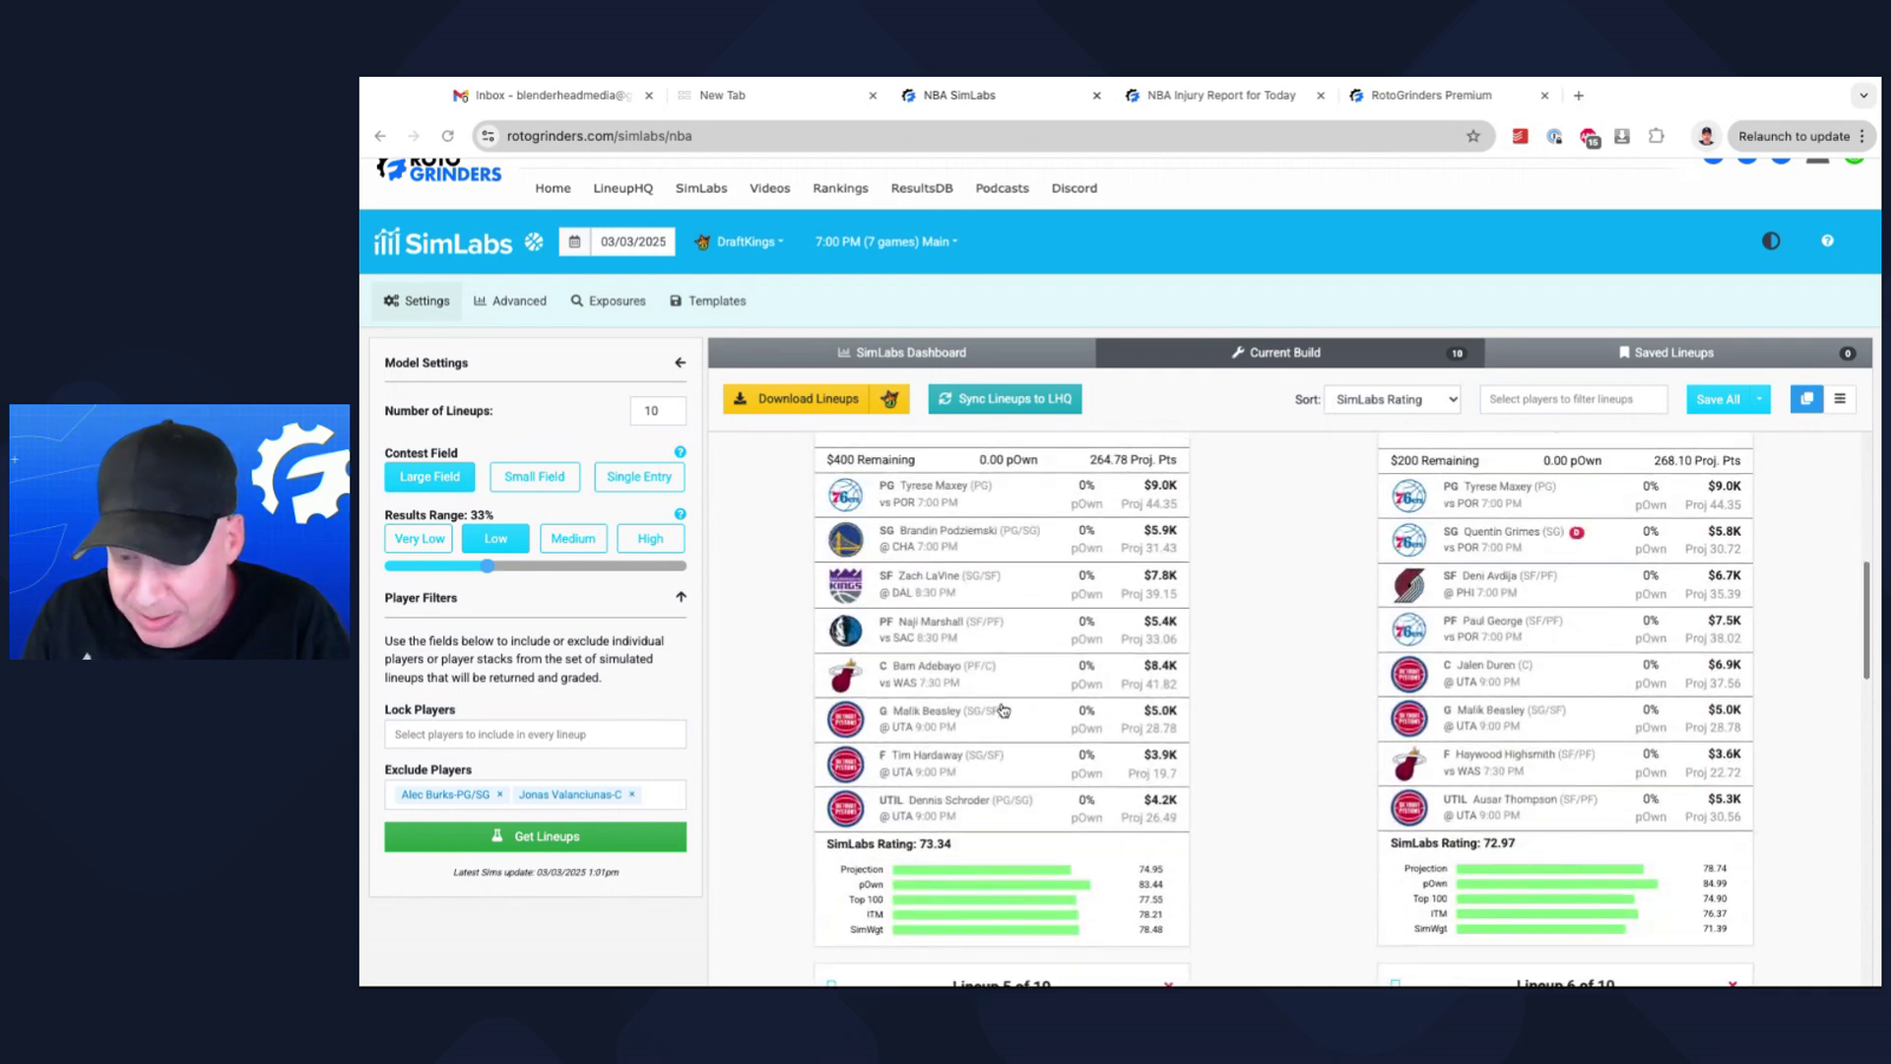
scroll(1338, 701, down, 1)
Replace the excluded players with only Cade Cunningham and regenerate the lineups
click(499, 794)
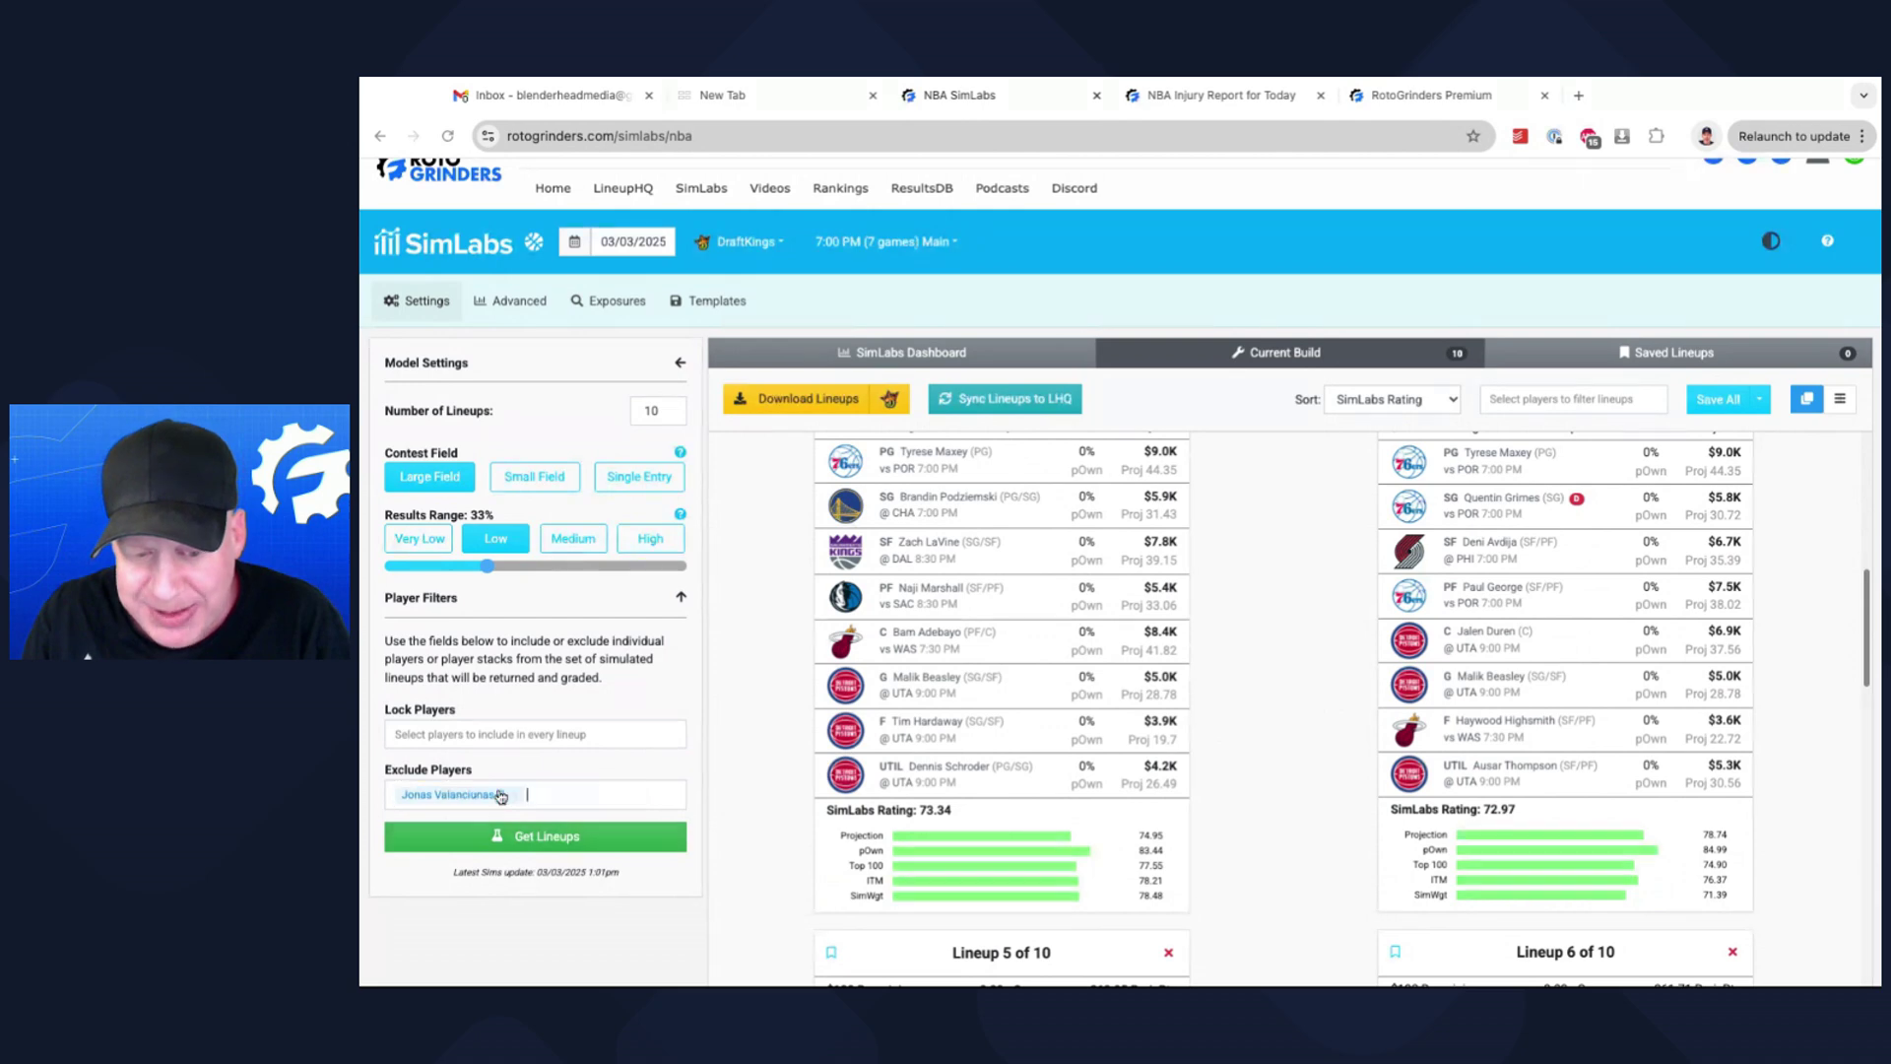
click(513, 796)
click(513, 796)
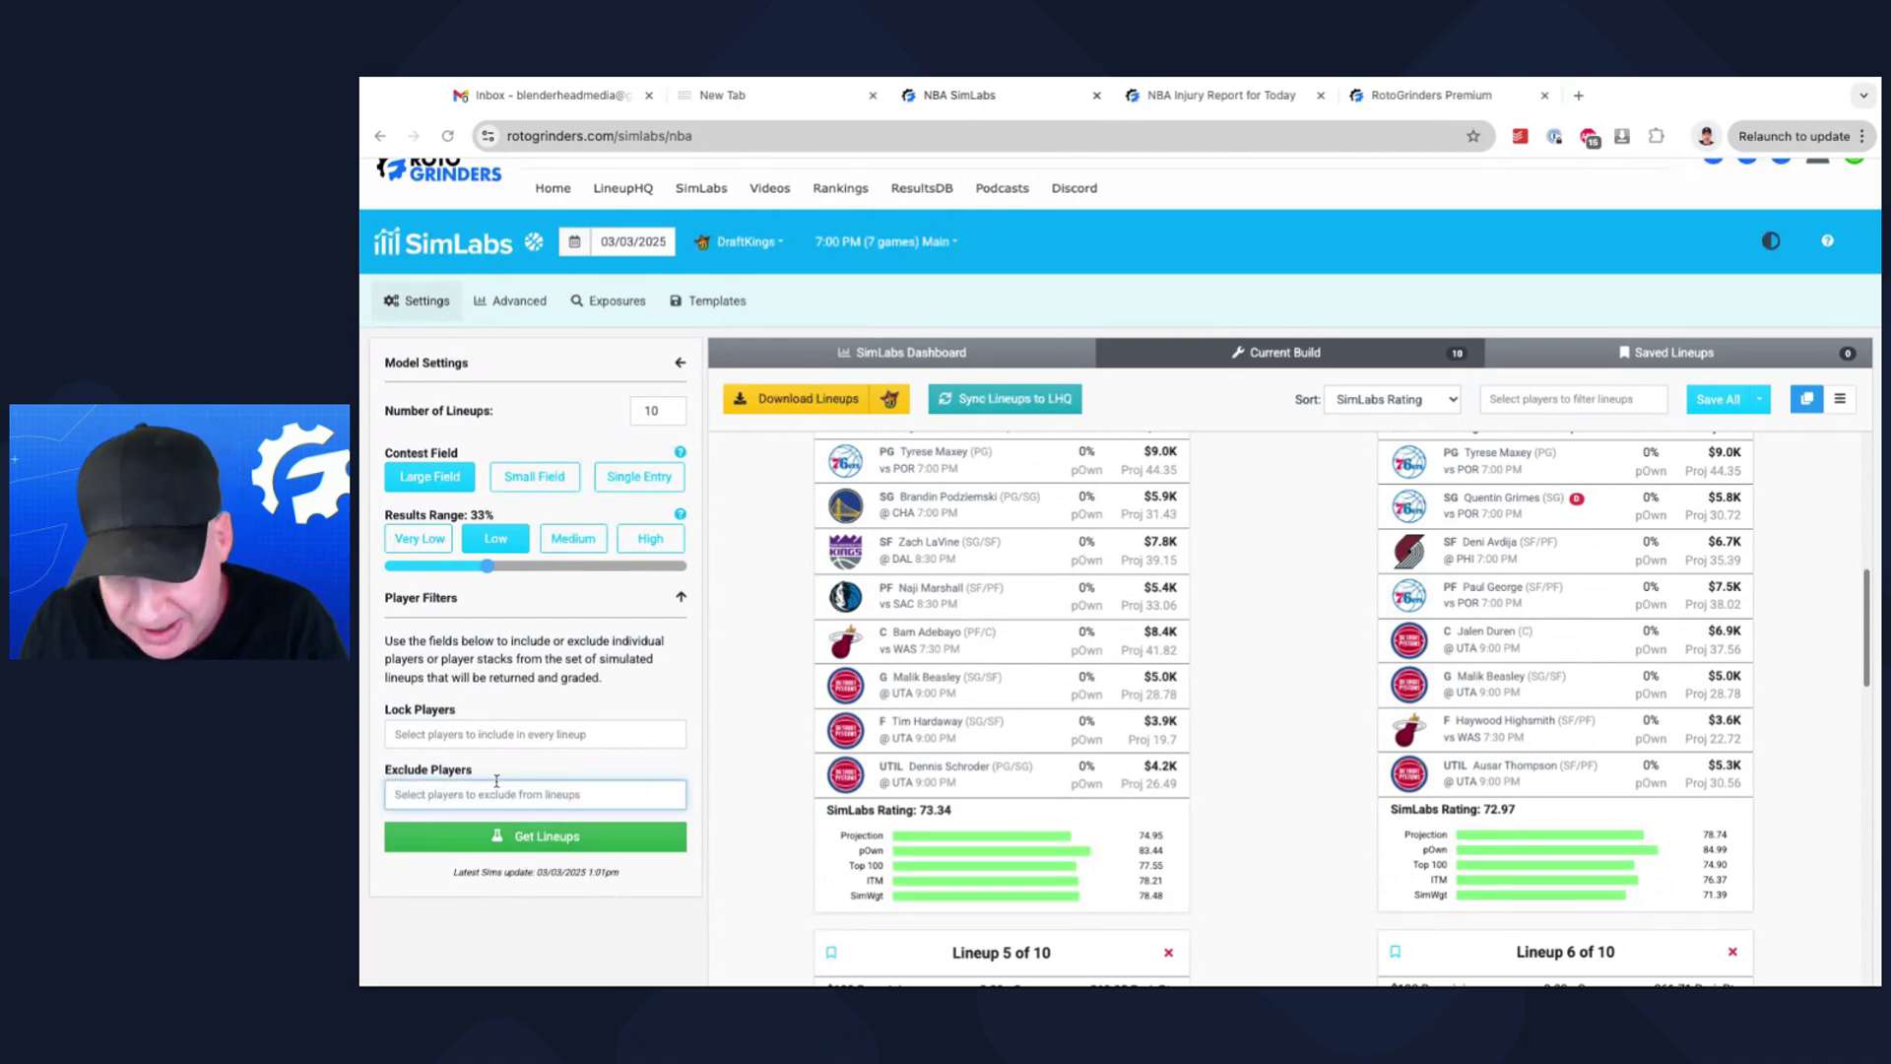
text(cade)
click(511, 833)
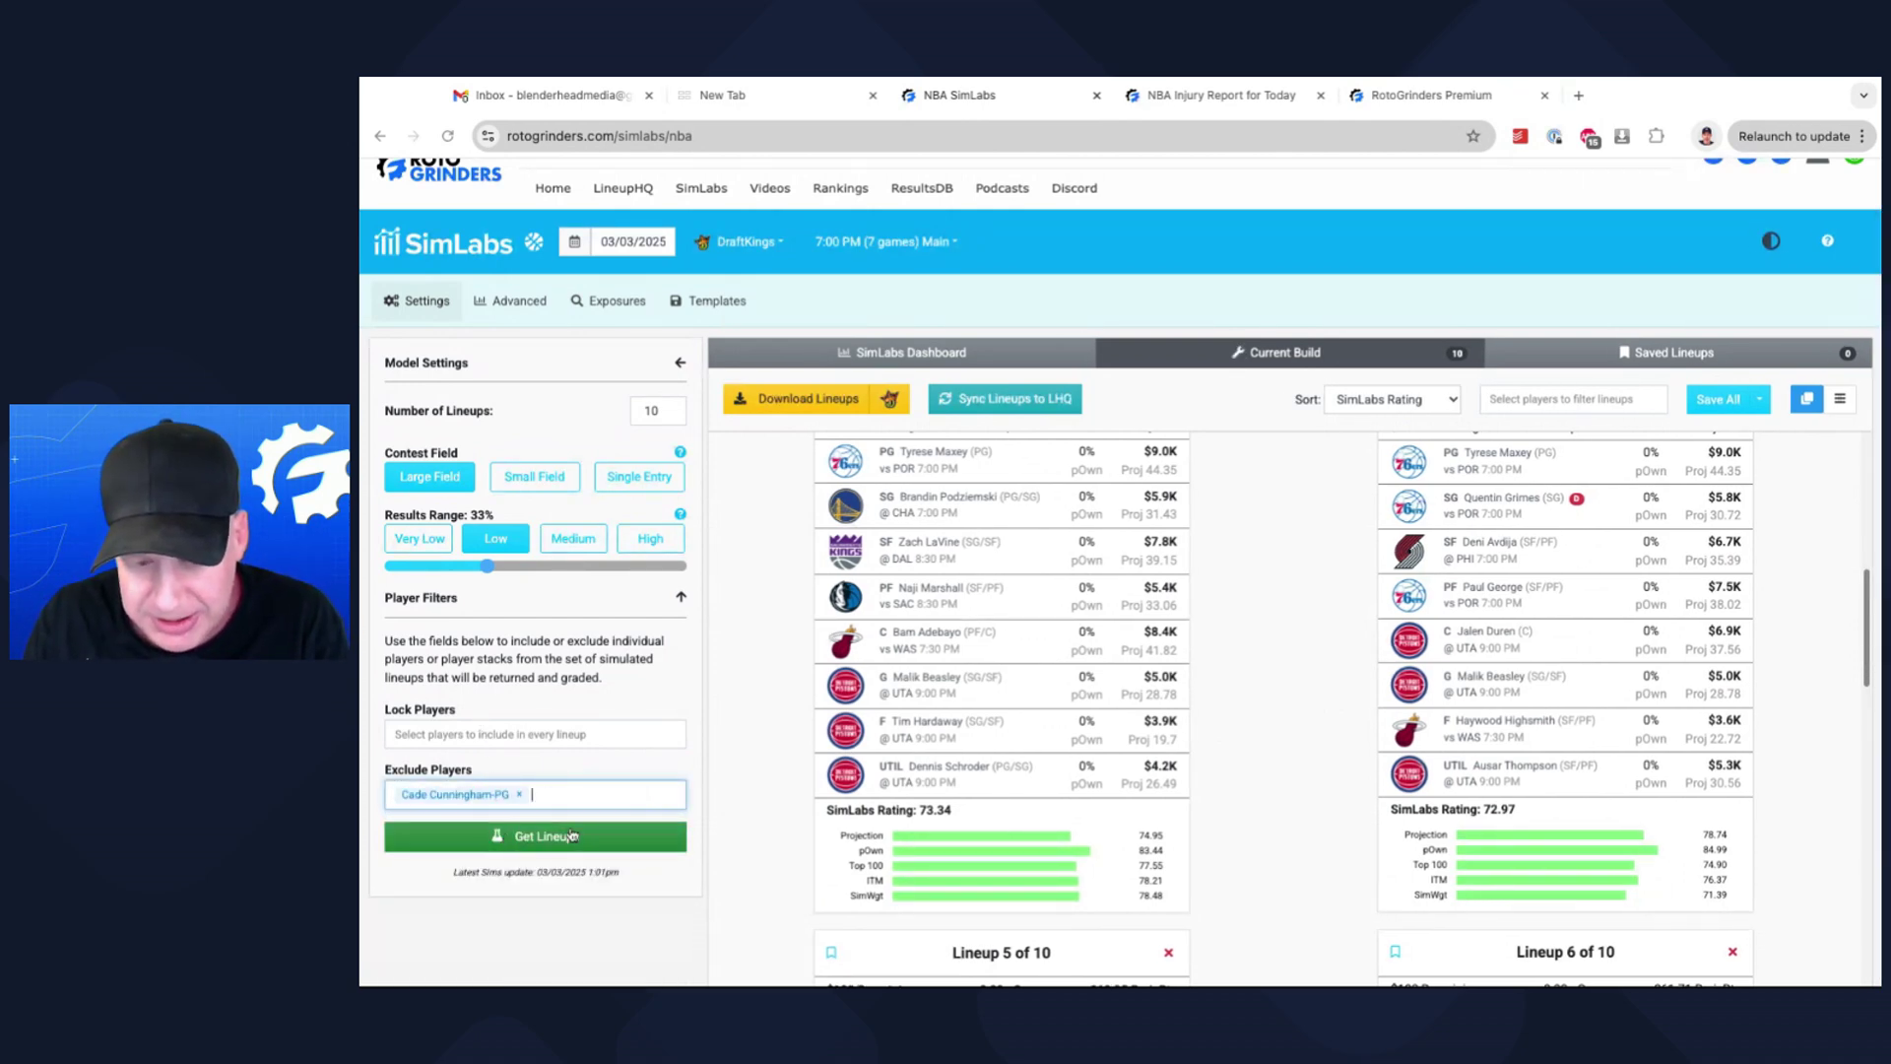
click(582, 841)
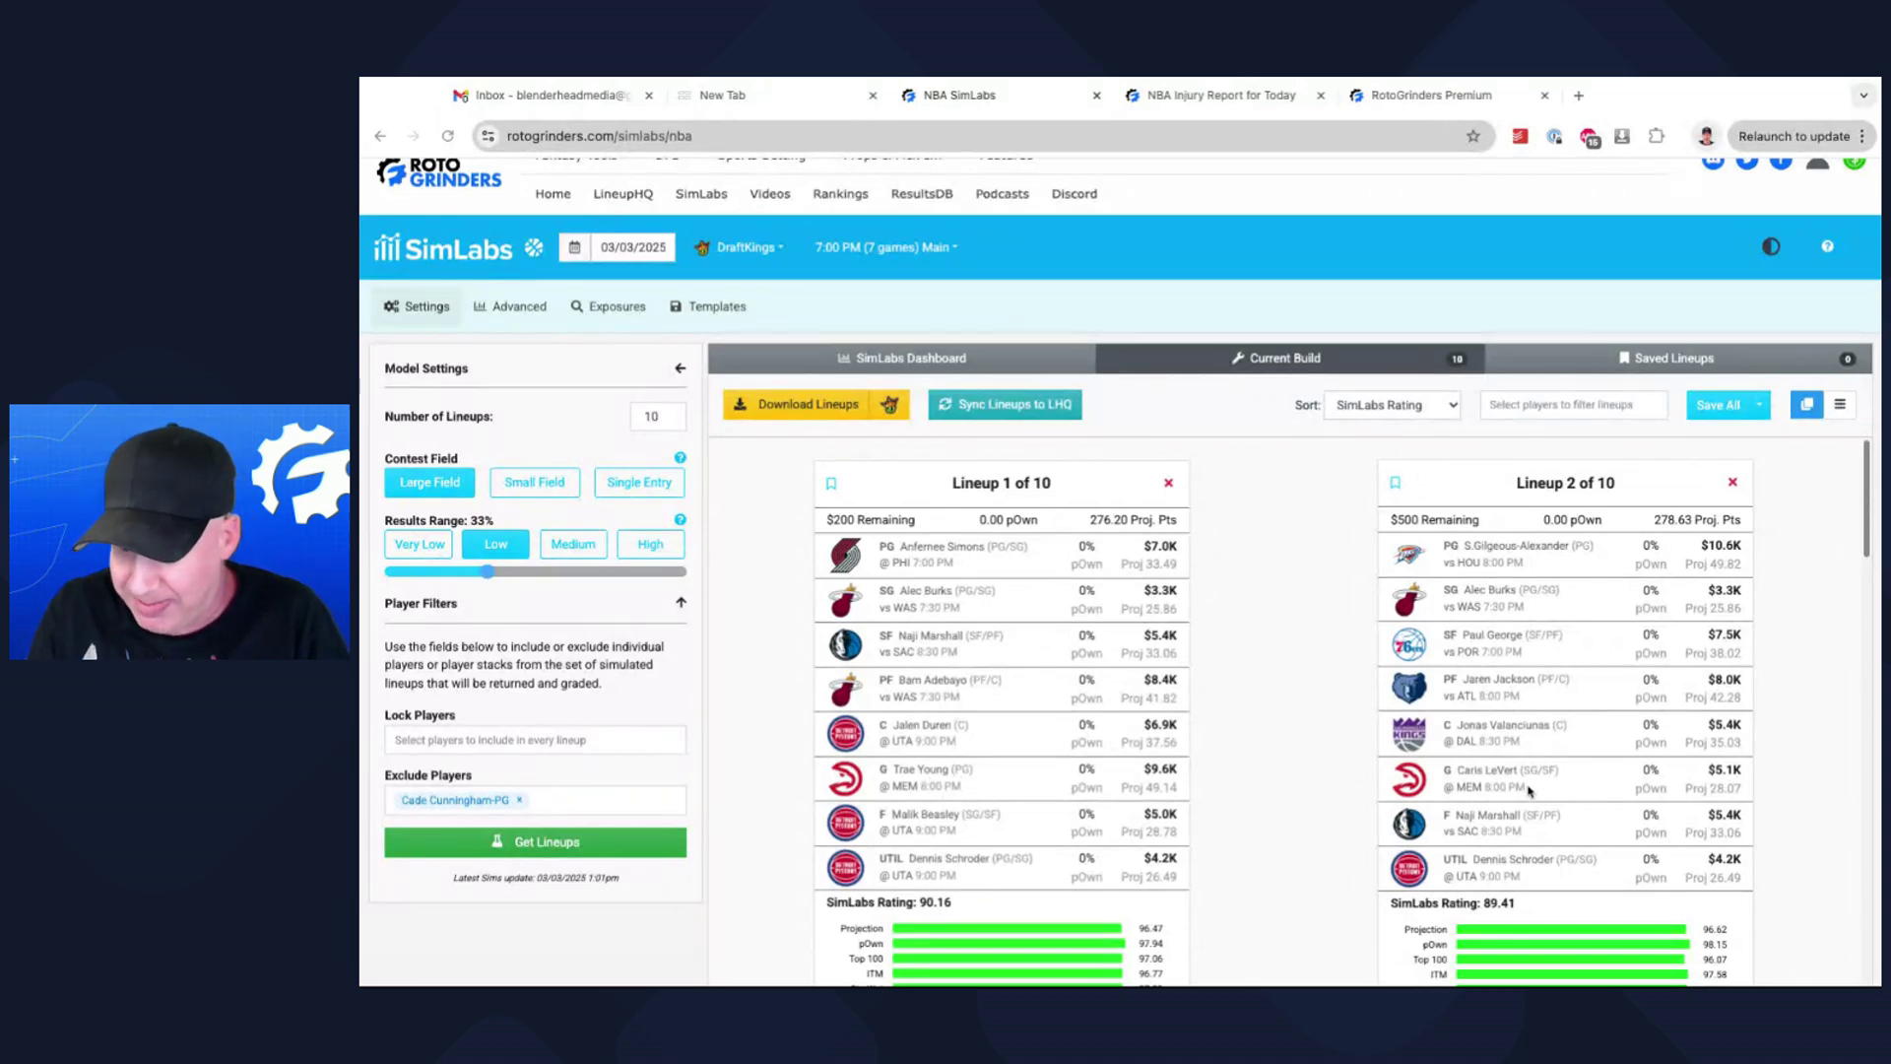
Review the lineups built without Cade Cunningham, comparing their players and SimLabs ratings
scroll(1531, 759, up, 1)
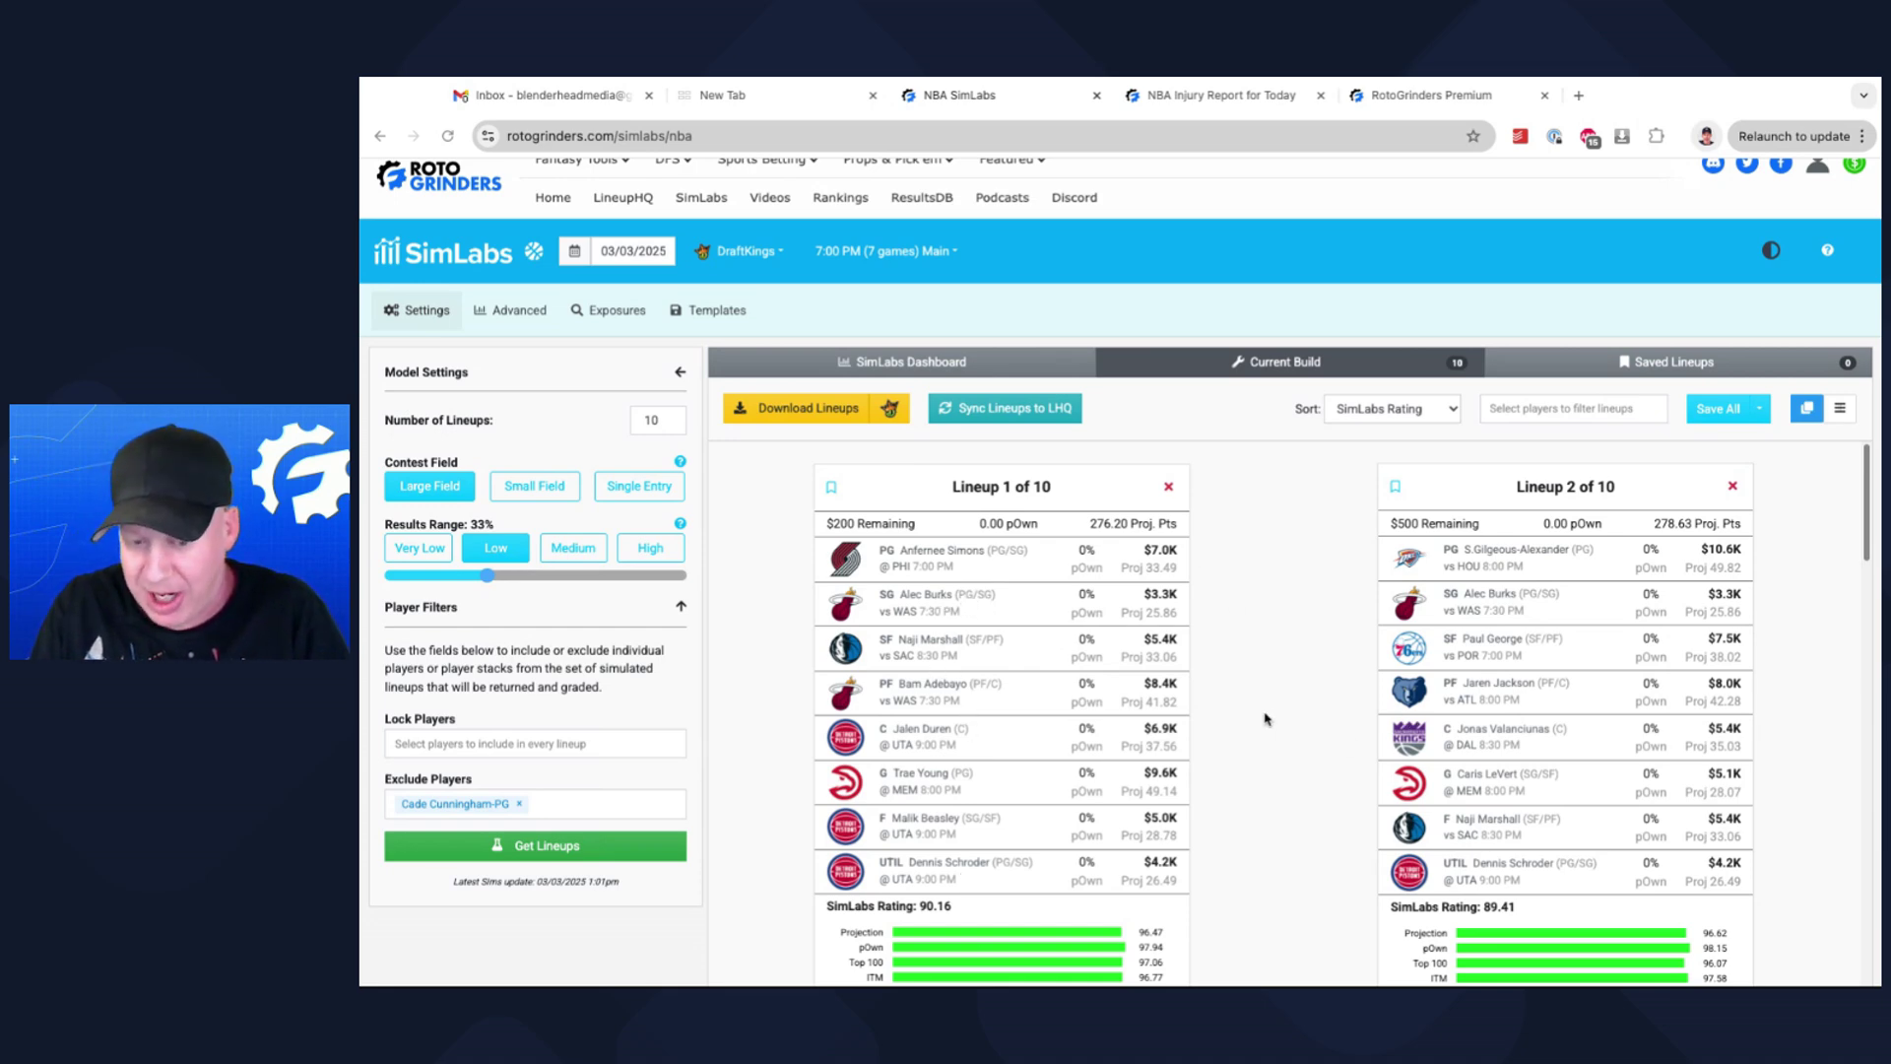
scroll(1266, 719, down, 2)
scroll(1269, 717, down, 2)
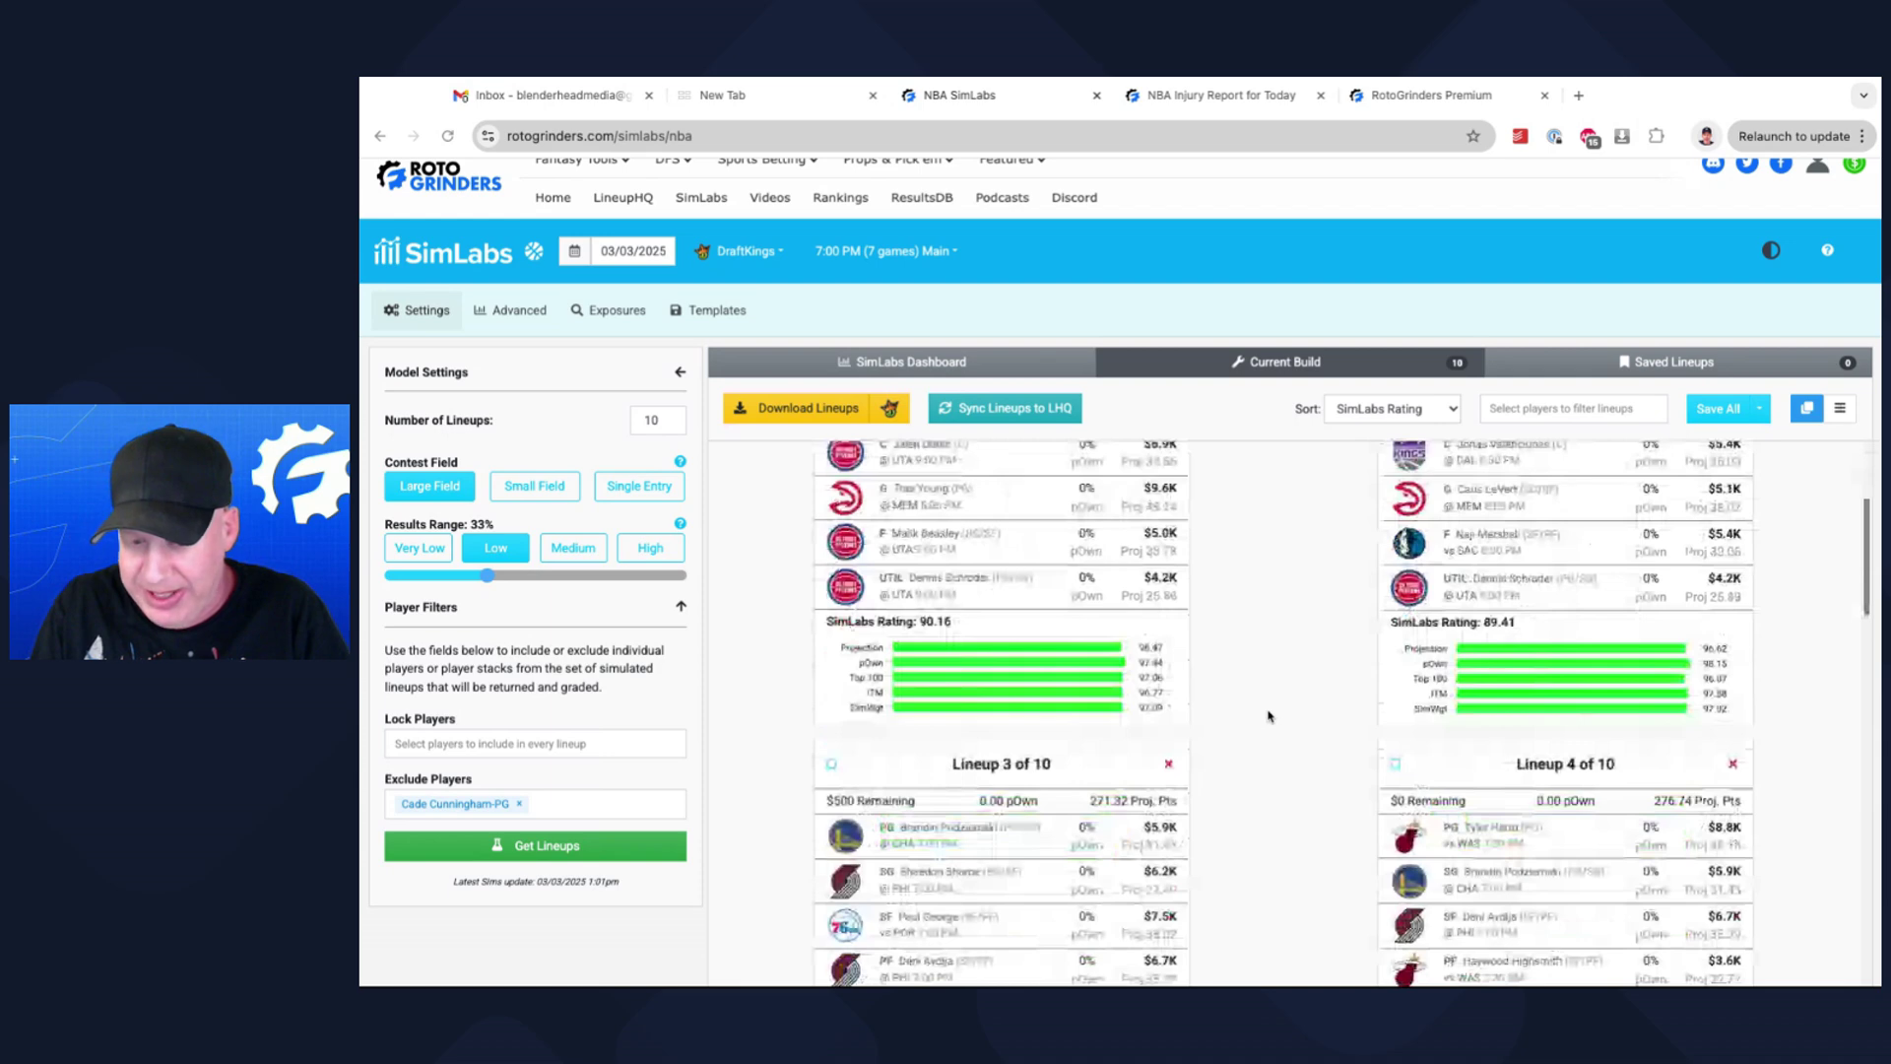
scroll(1269, 716, down, 3)
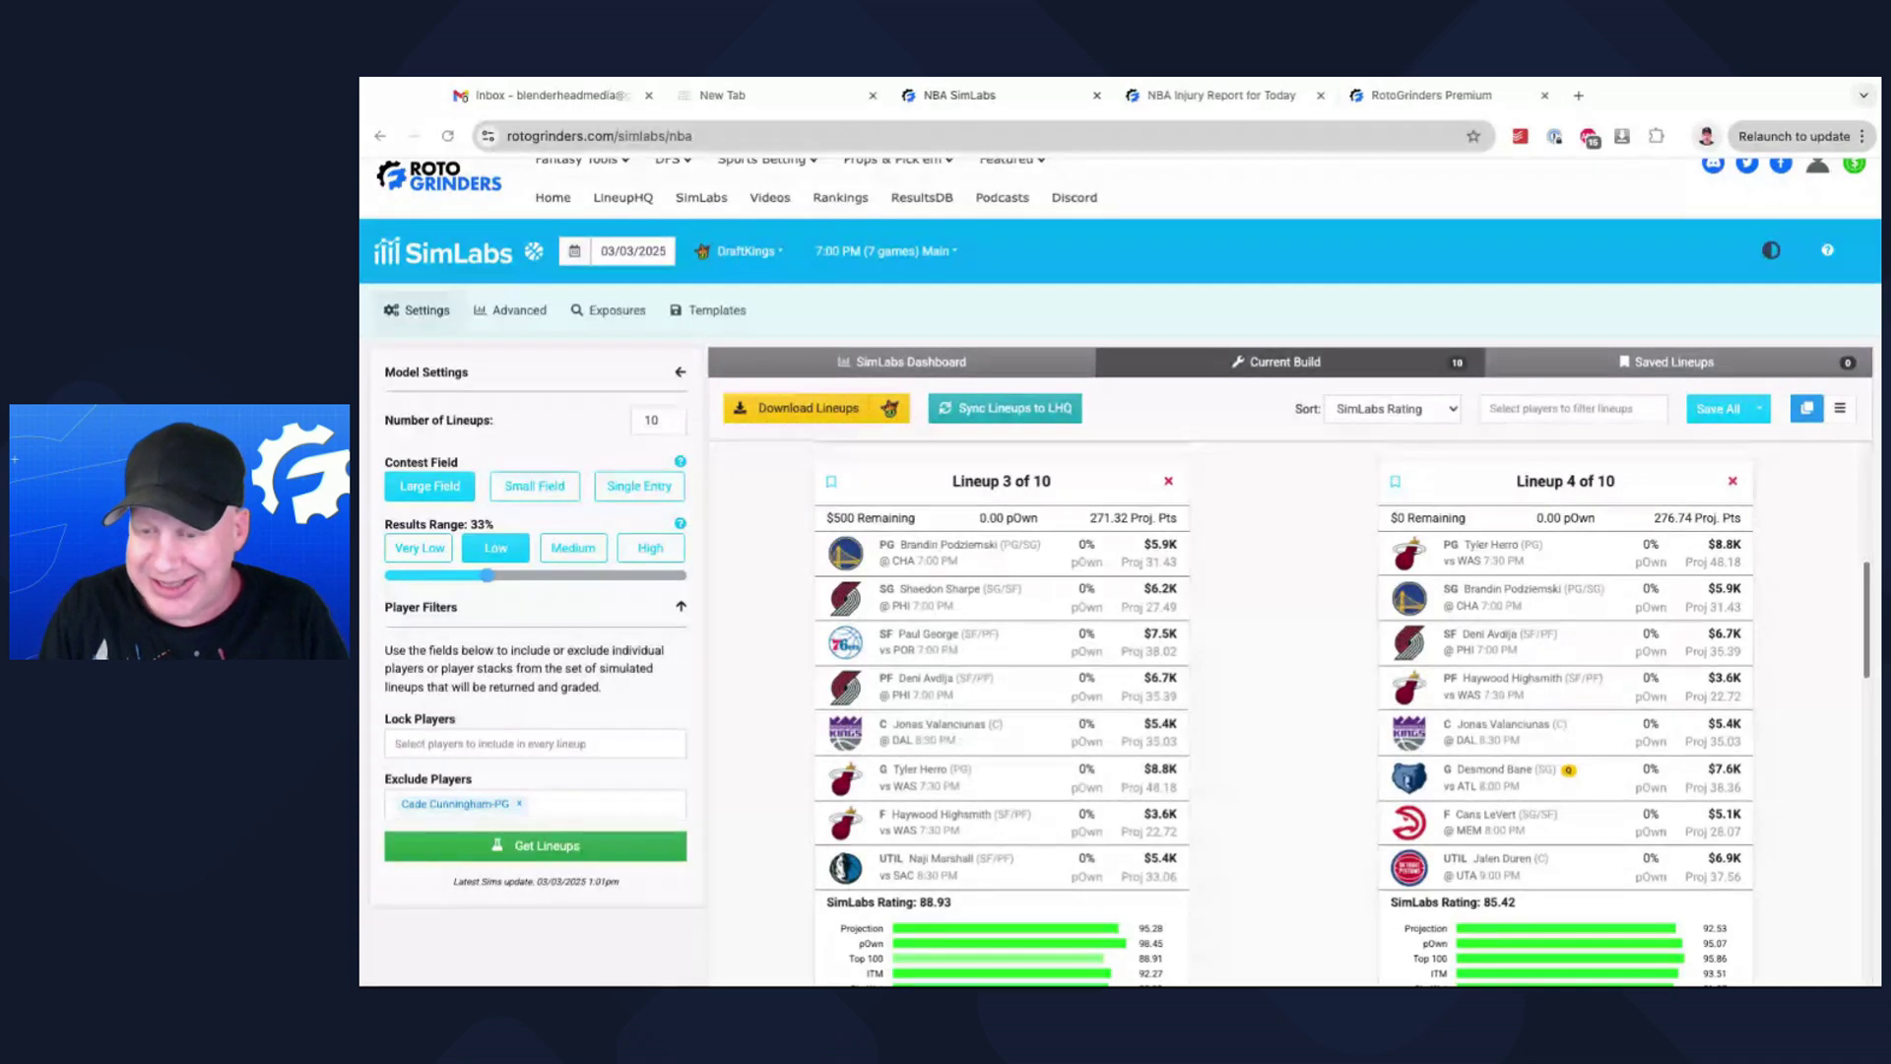
scroll(1291, 679, down, 5)
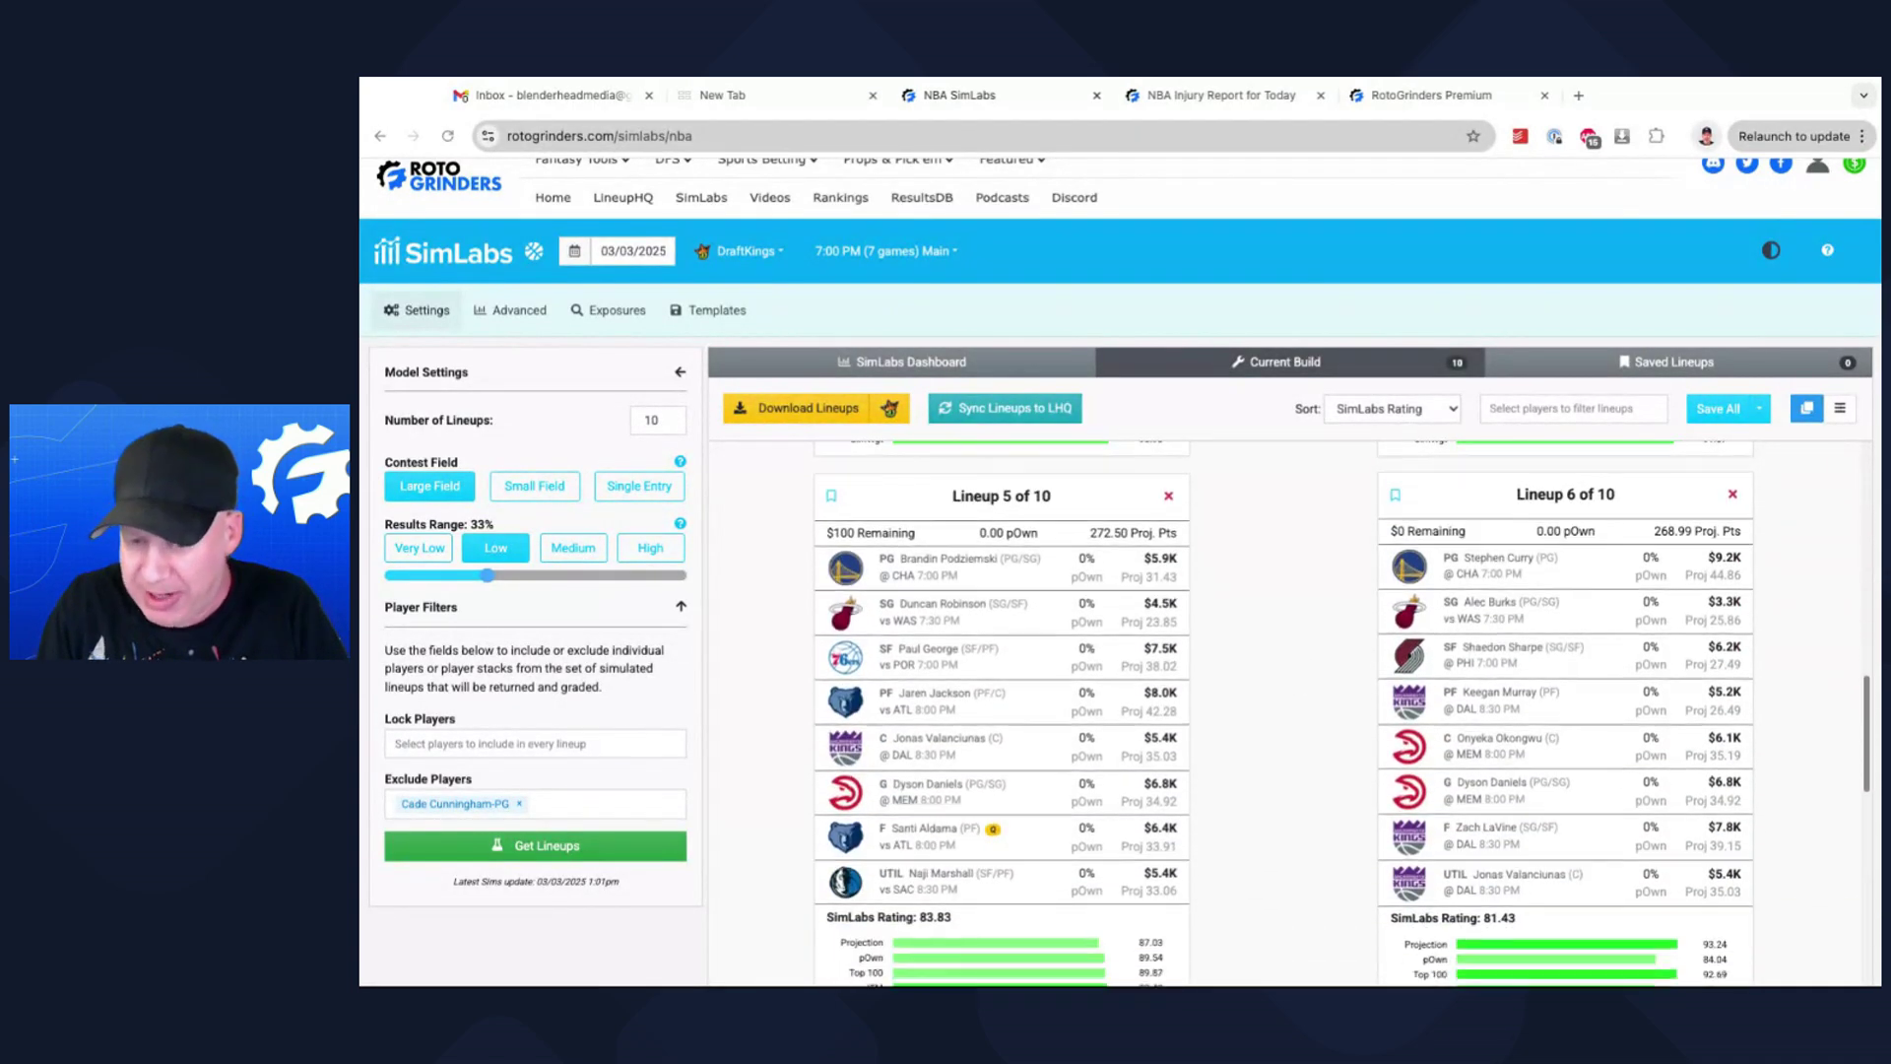
scroll(1291, 680, up, 5)
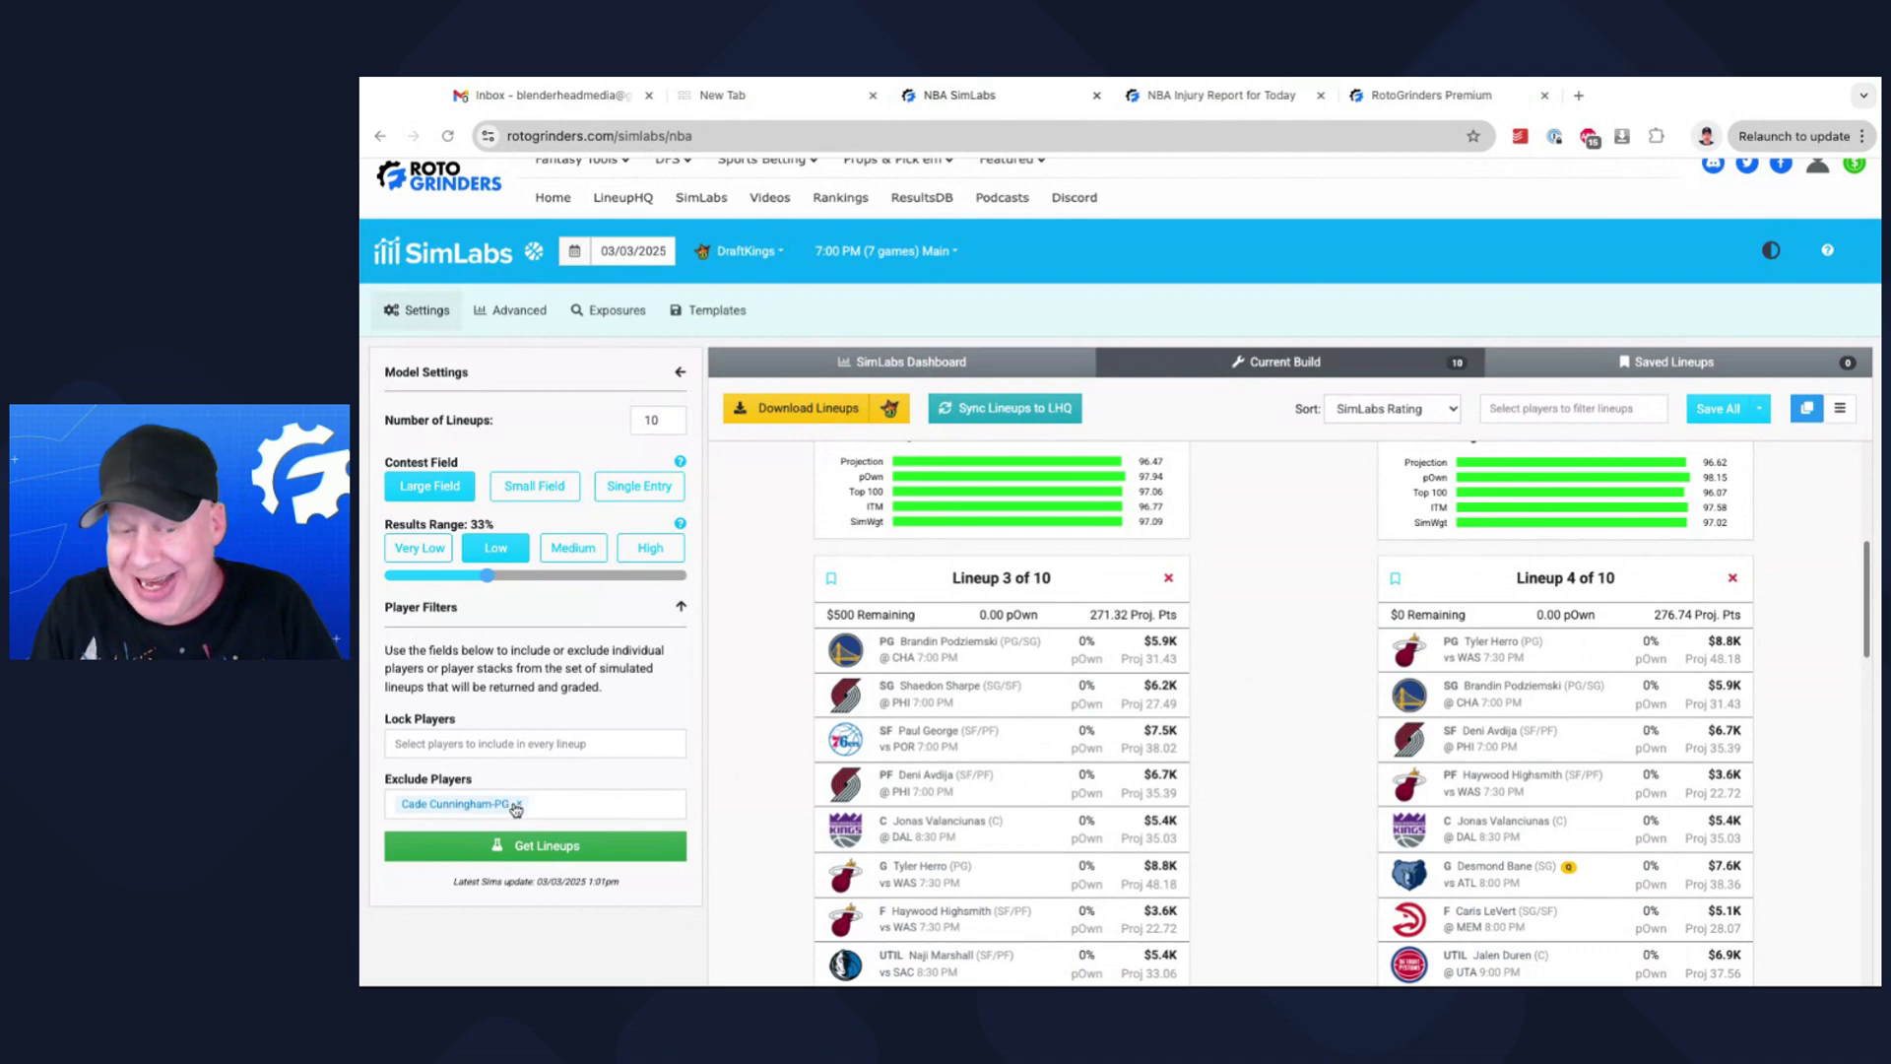
Remove Cade Cunningham from the excluded players and exclude Malik Beasley
click(519, 803)
scroll(615, 788, up, 1)
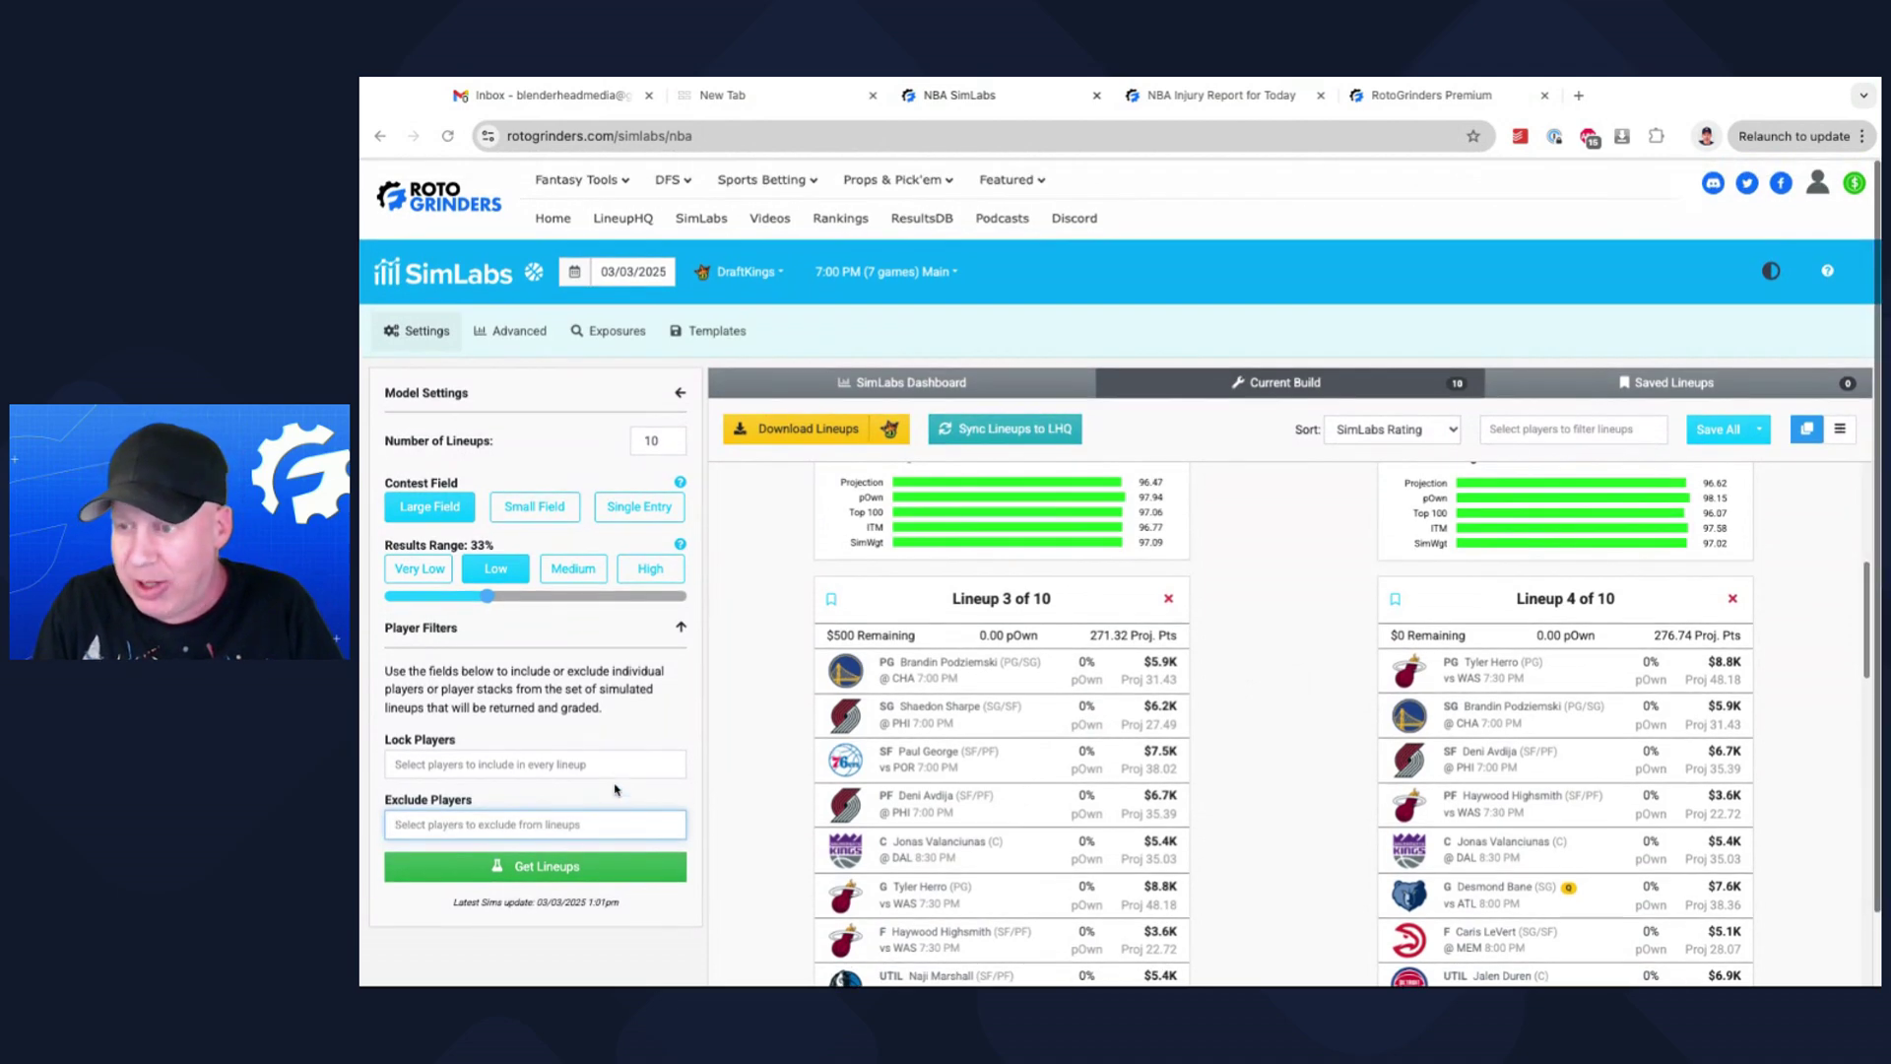
scroll(1369, 715, up, 10)
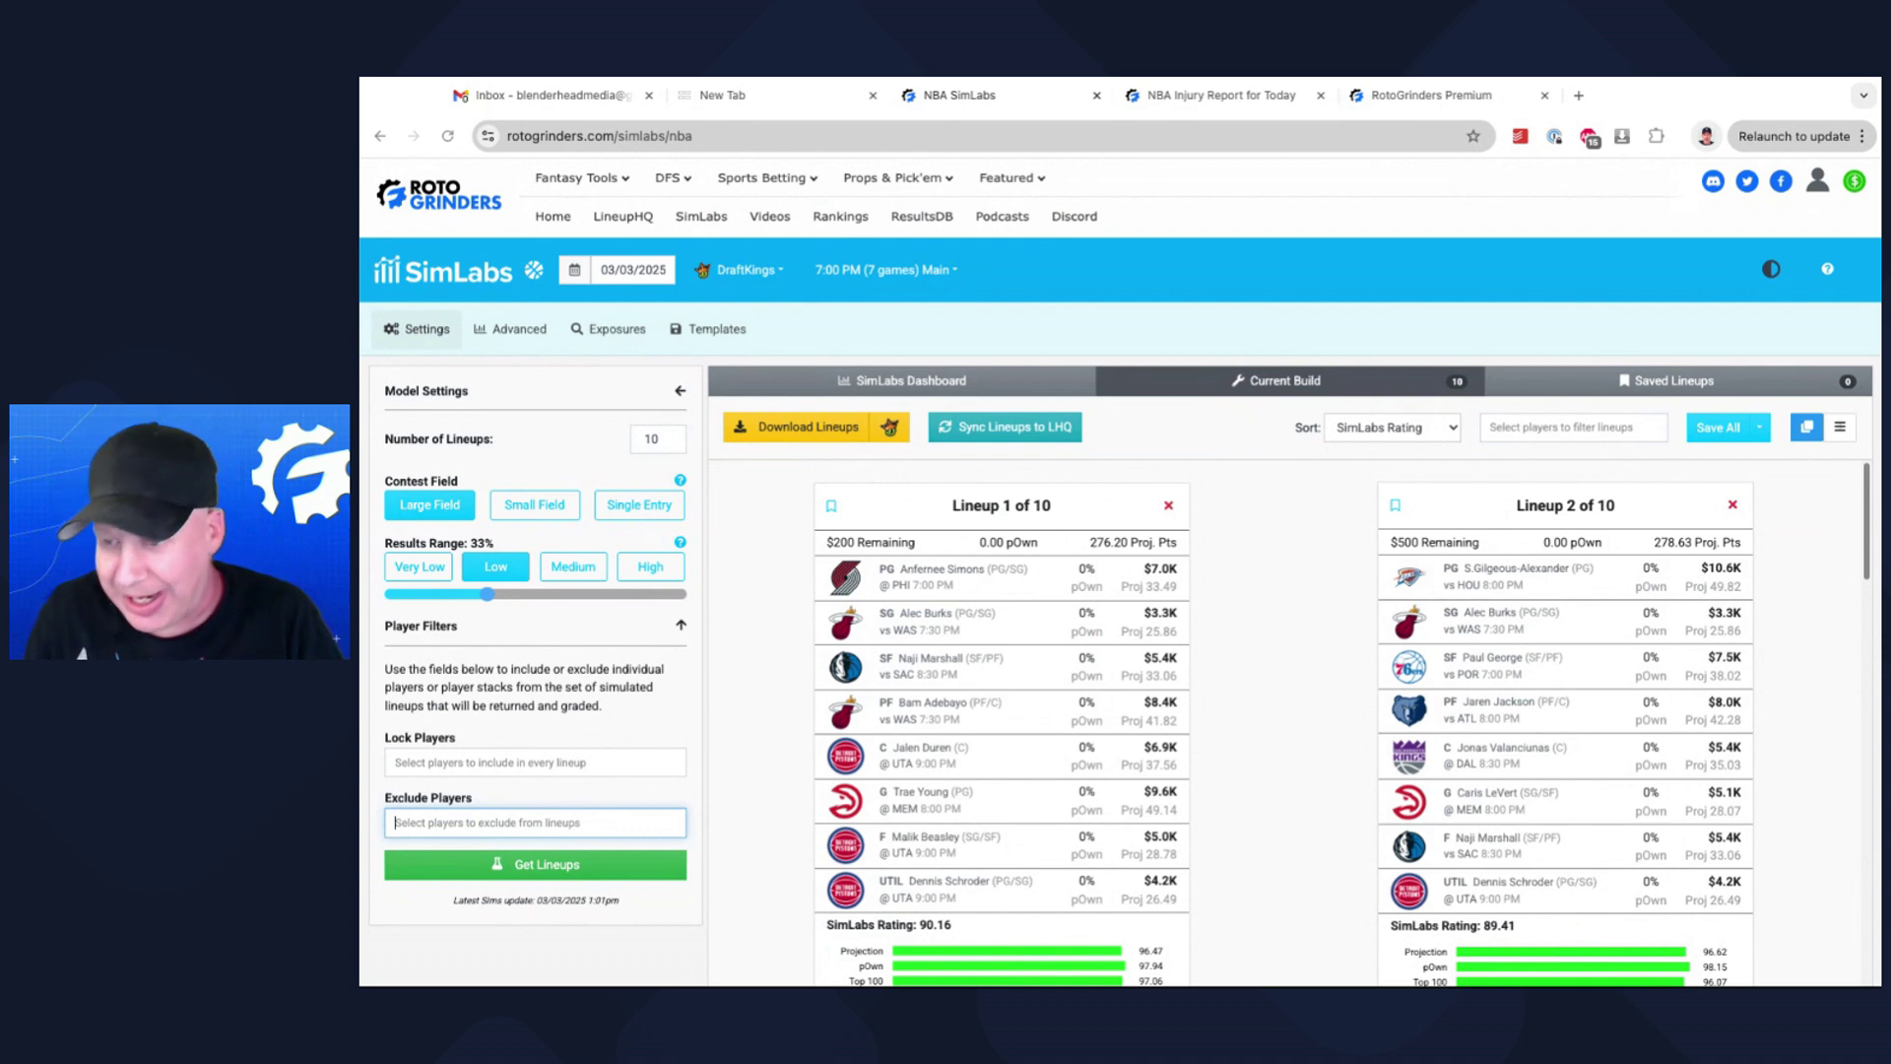
click(477, 829)
text(ma)
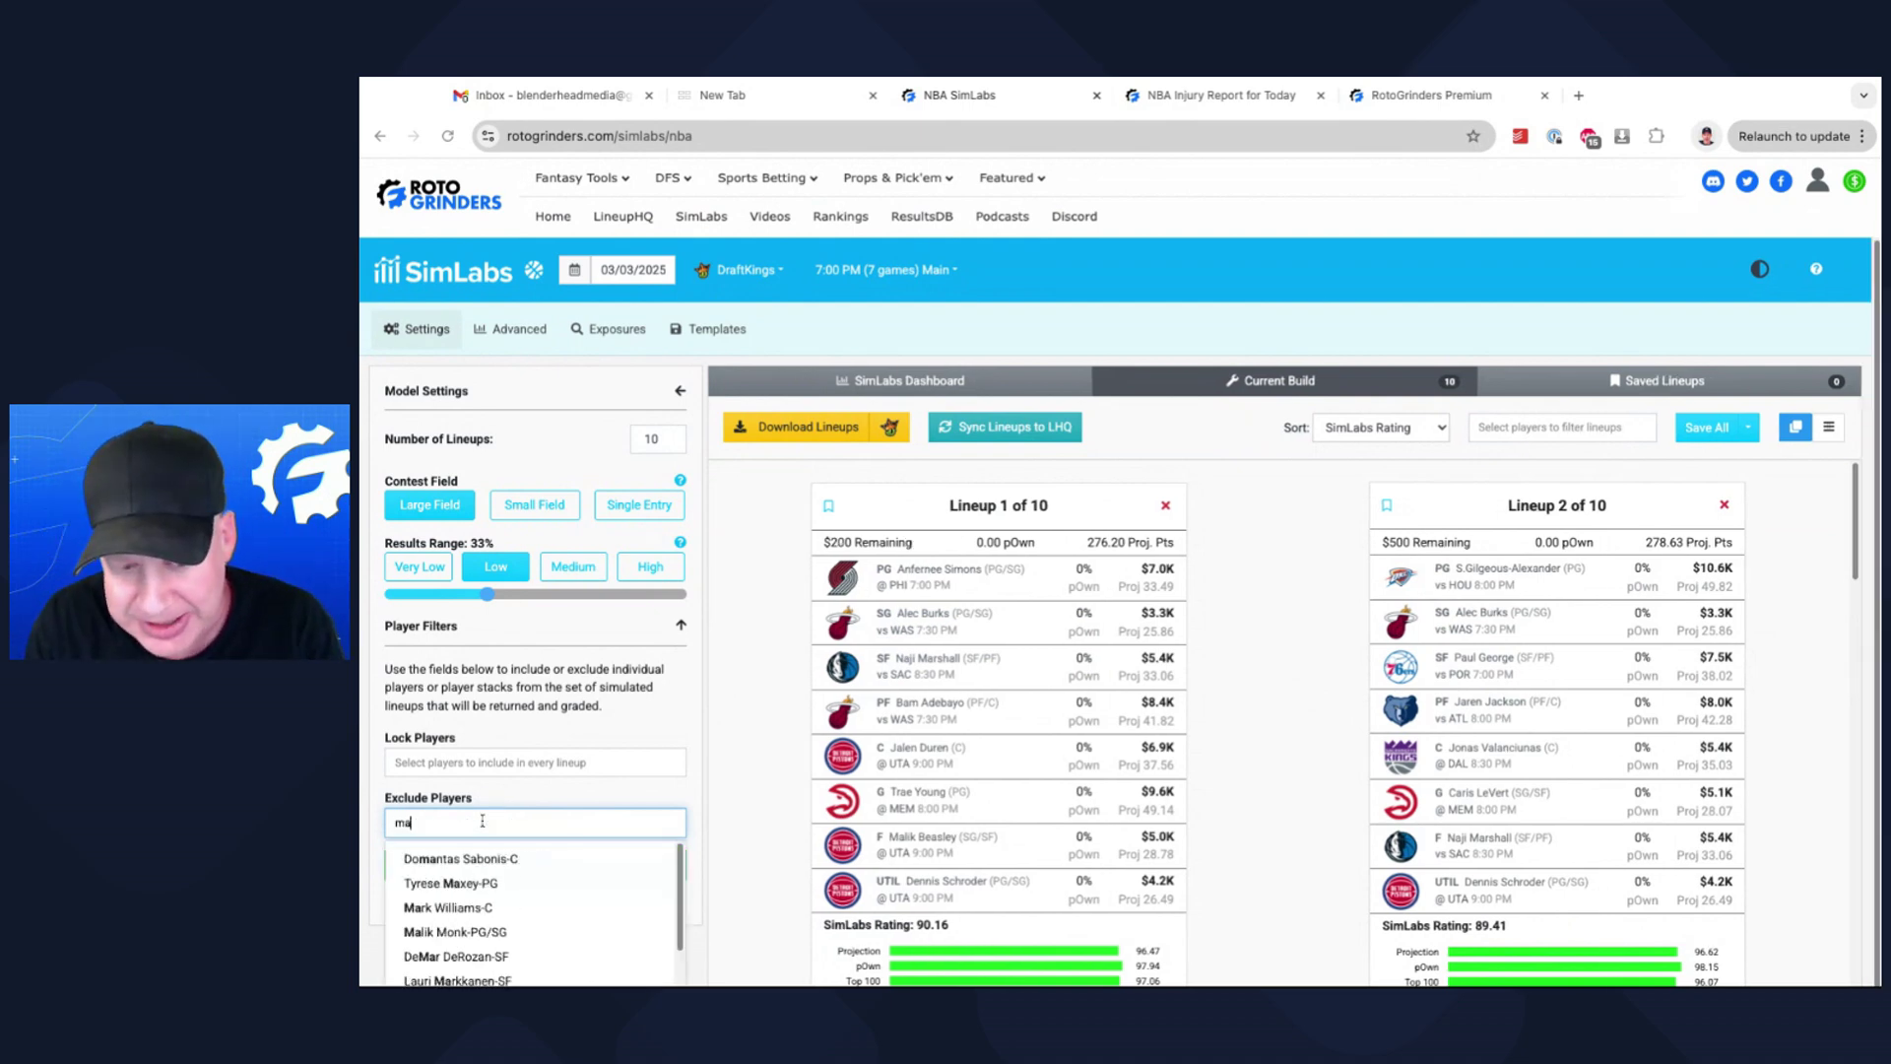
text(lik)
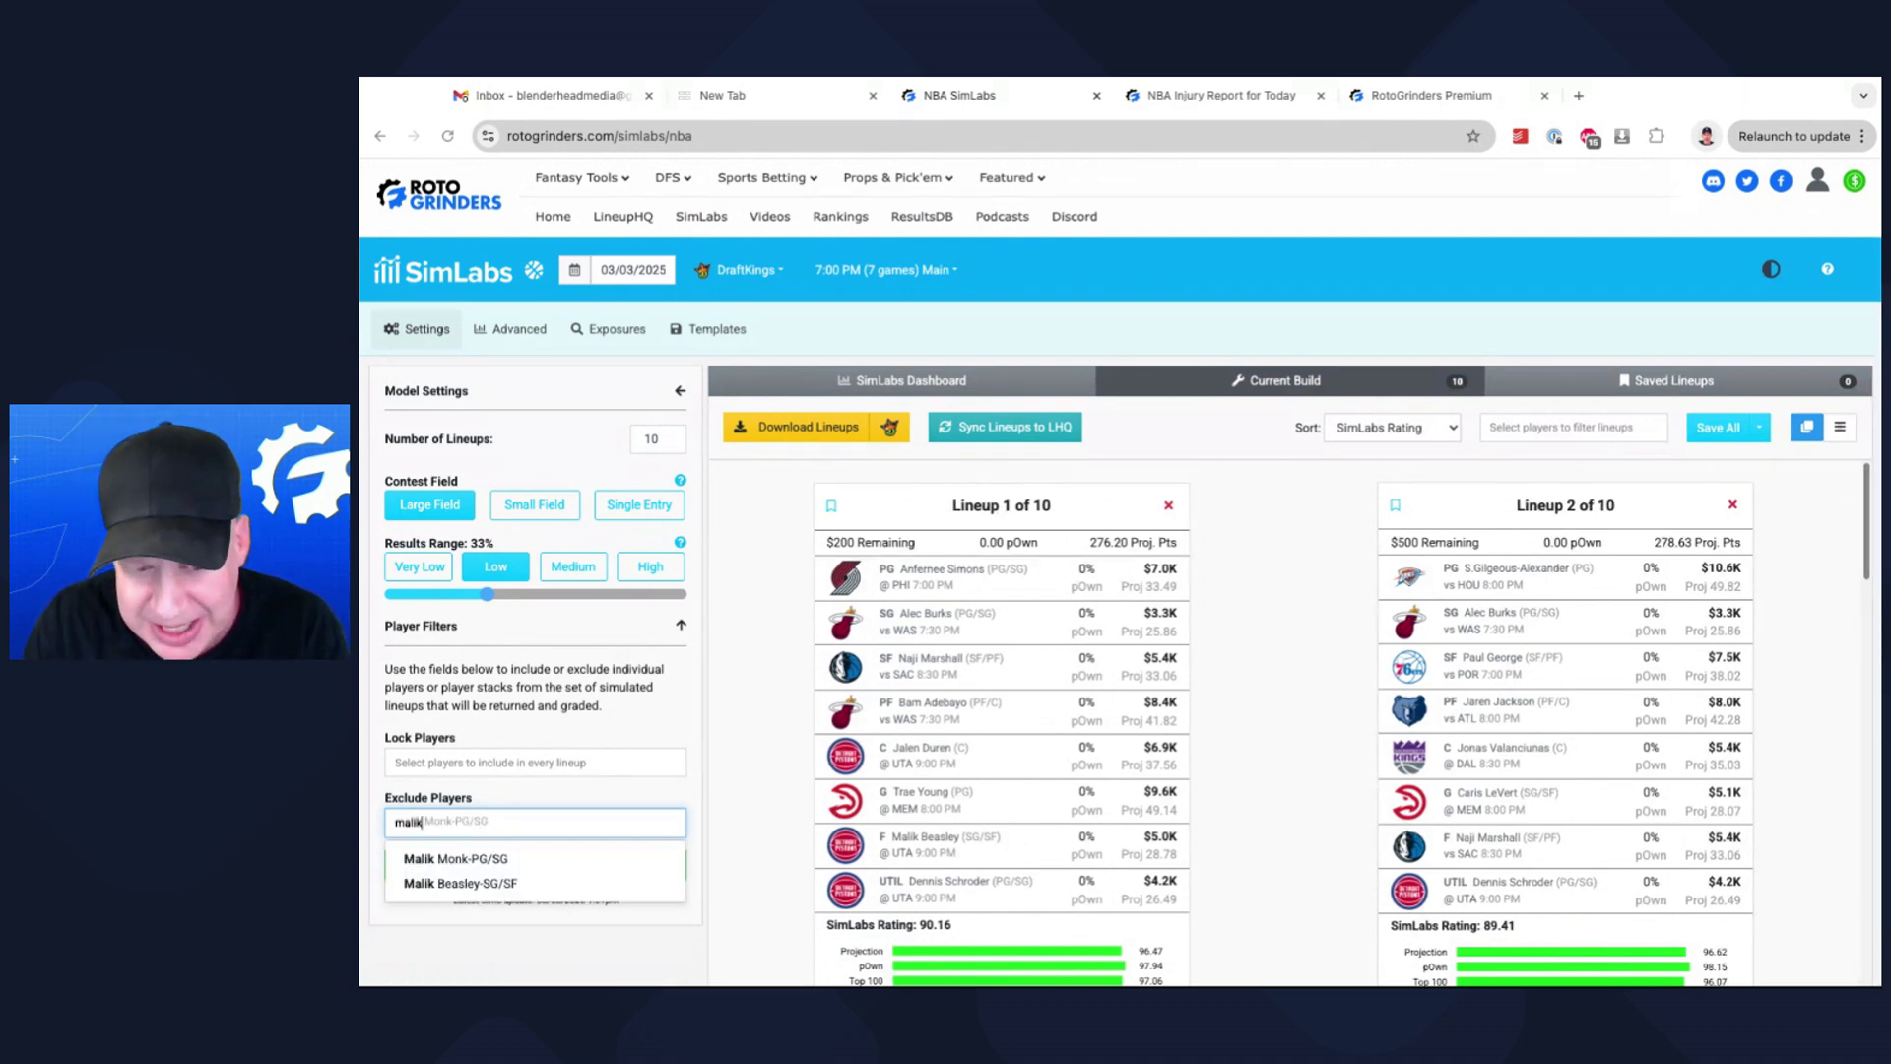
key(Down)
key(Down)
key(Return)
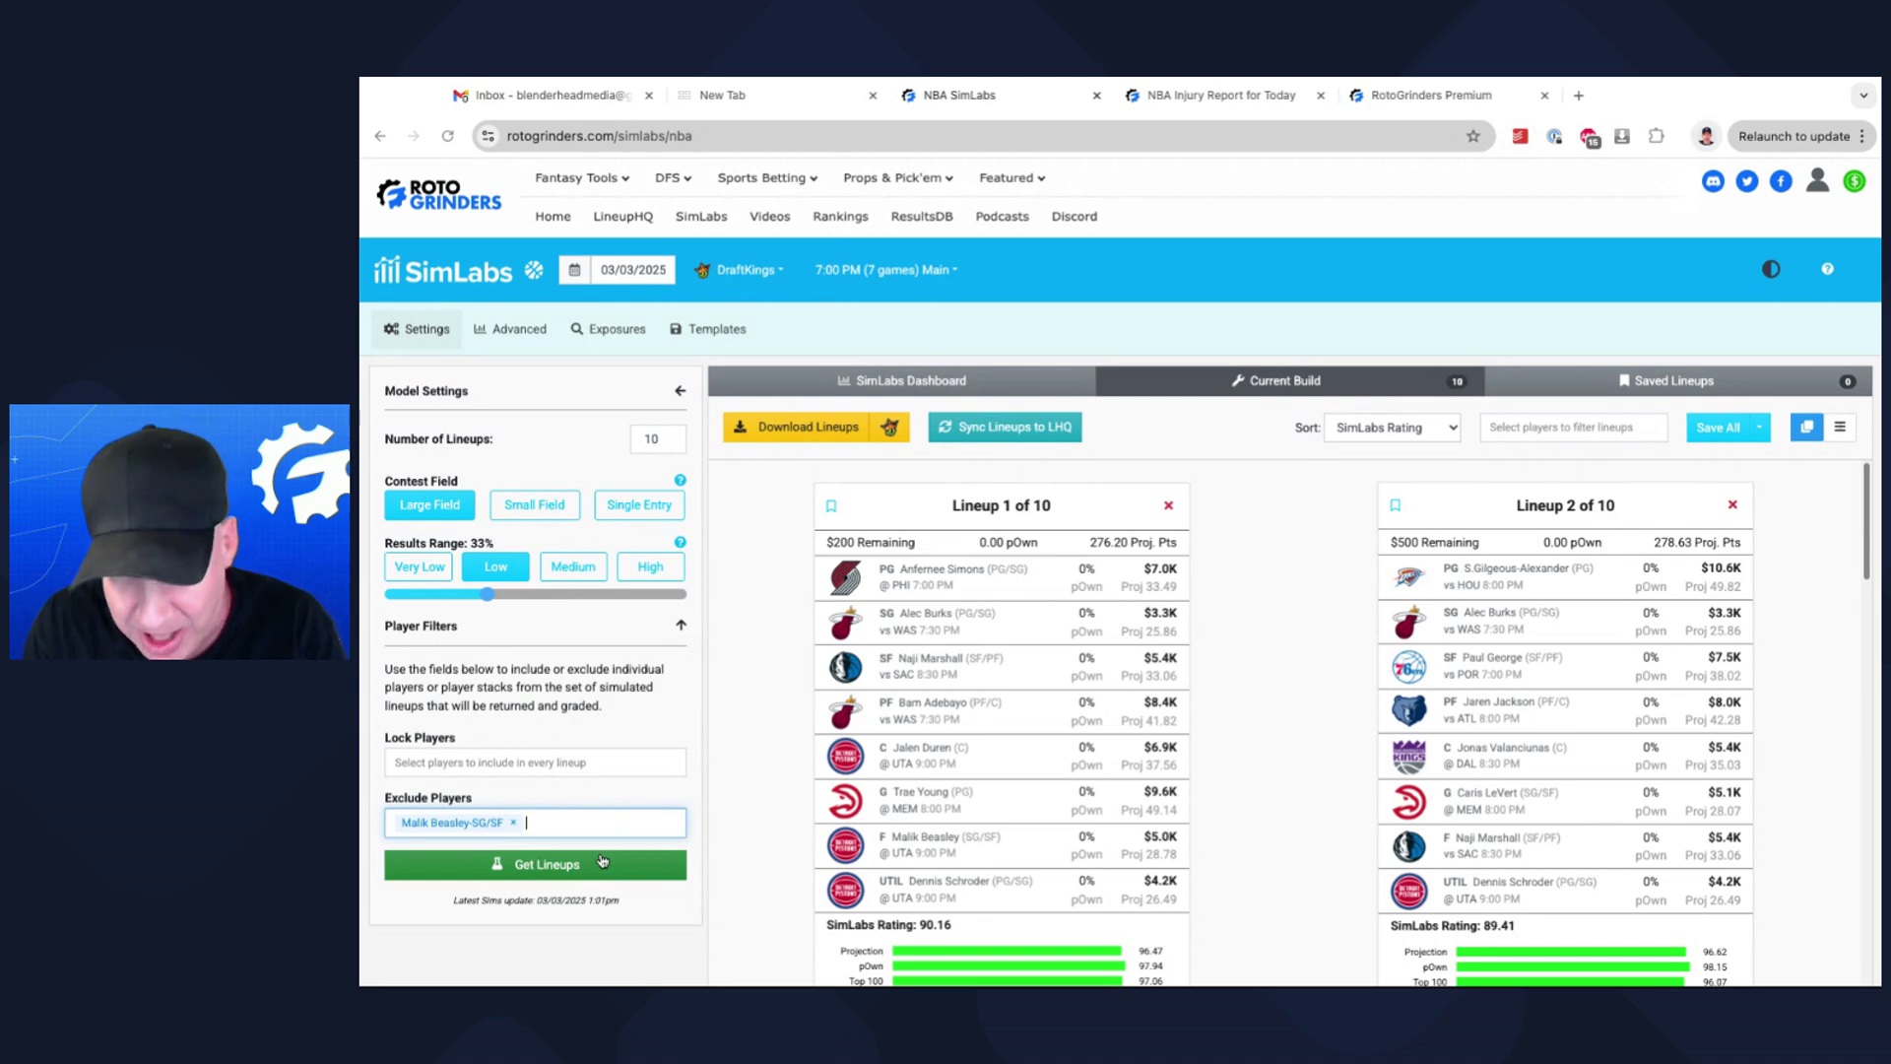
Add Cade Cunningham, Dennis Schroder and Jalen Duren to the excluded players
text(cunn)
click(596, 859)
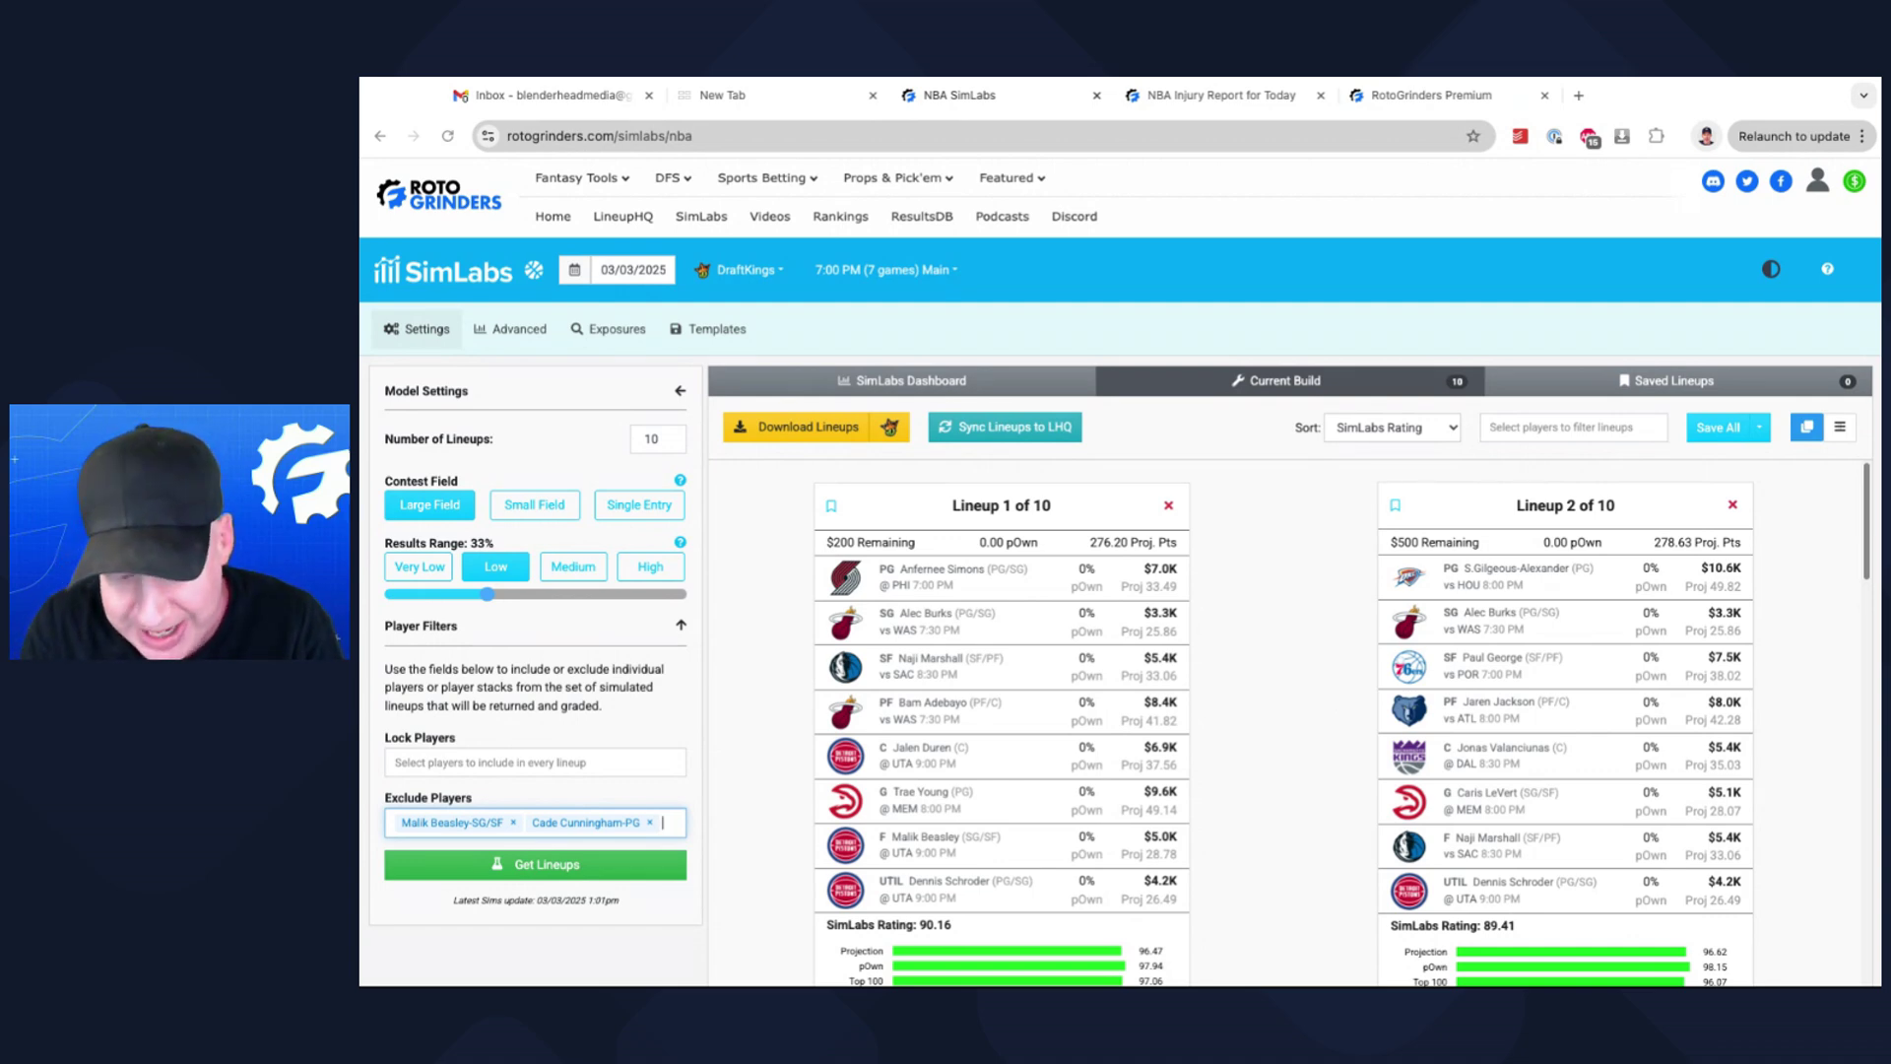
text(schr)
click(615, 877)
text(duren)
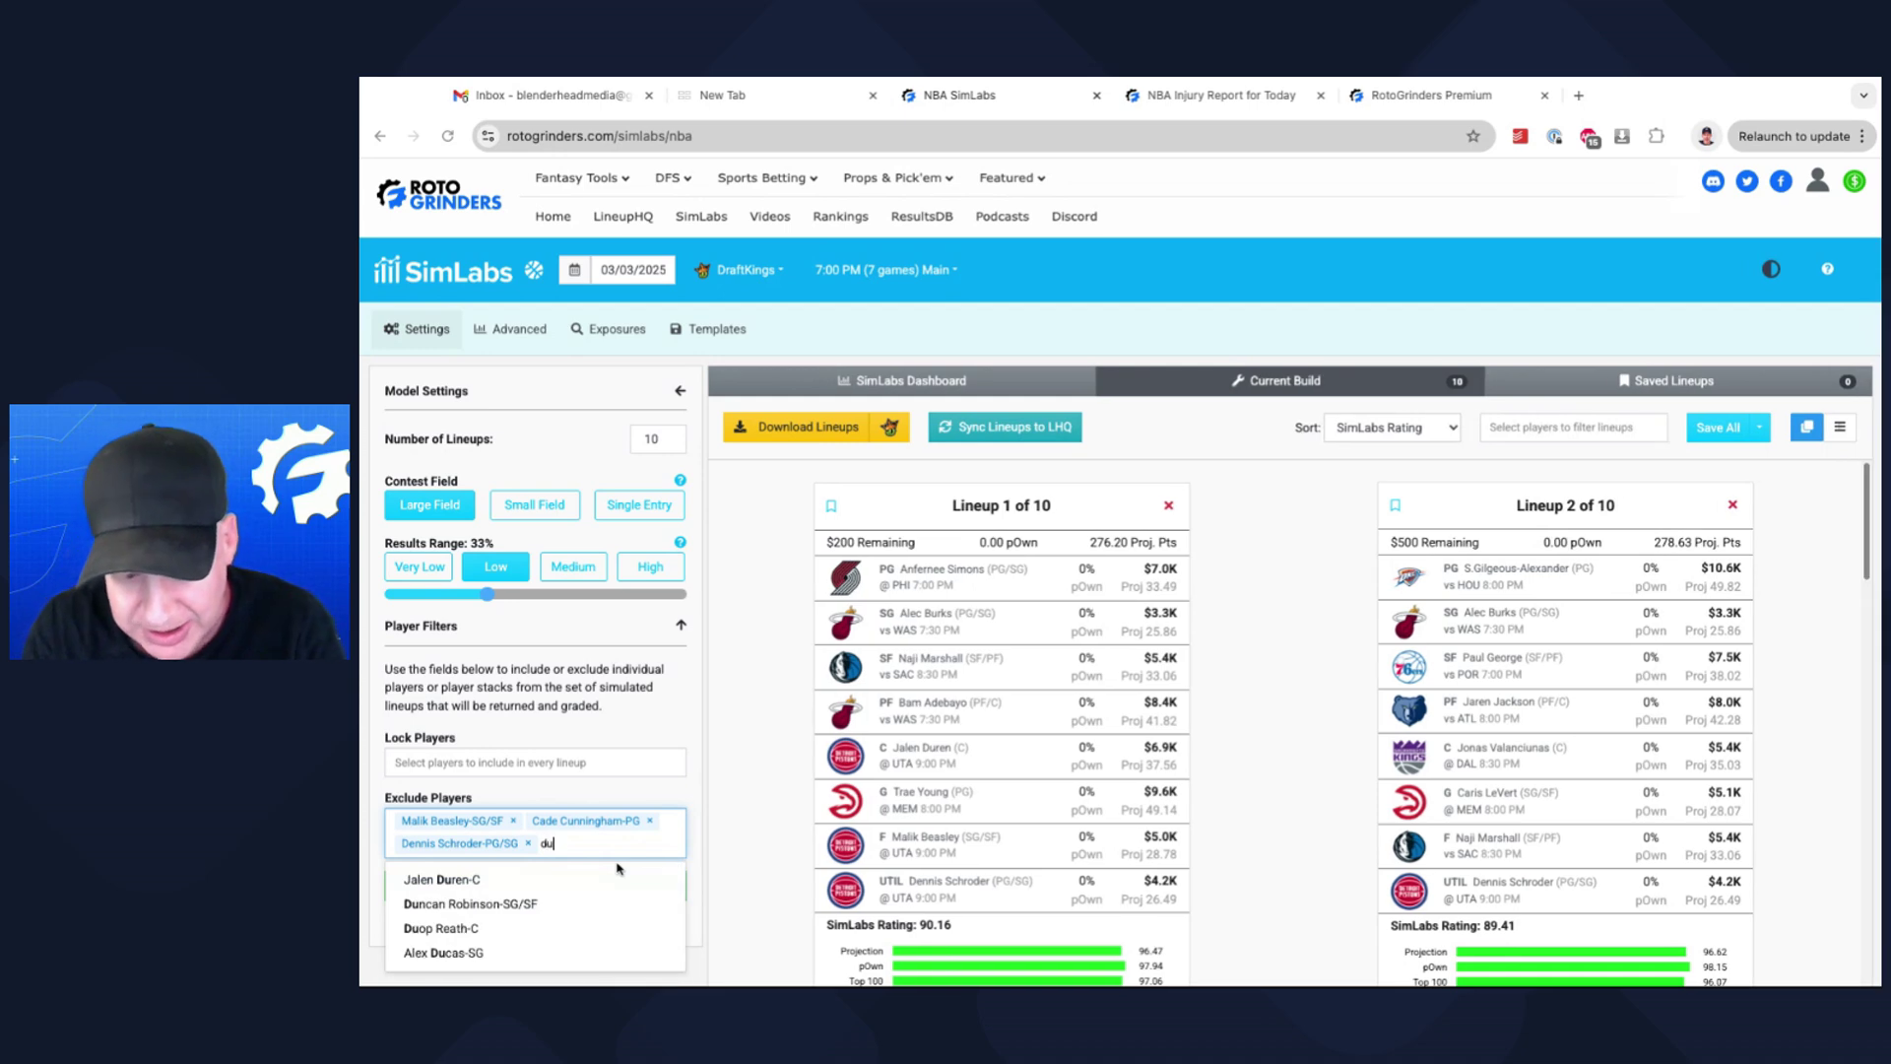
click(566, 882)
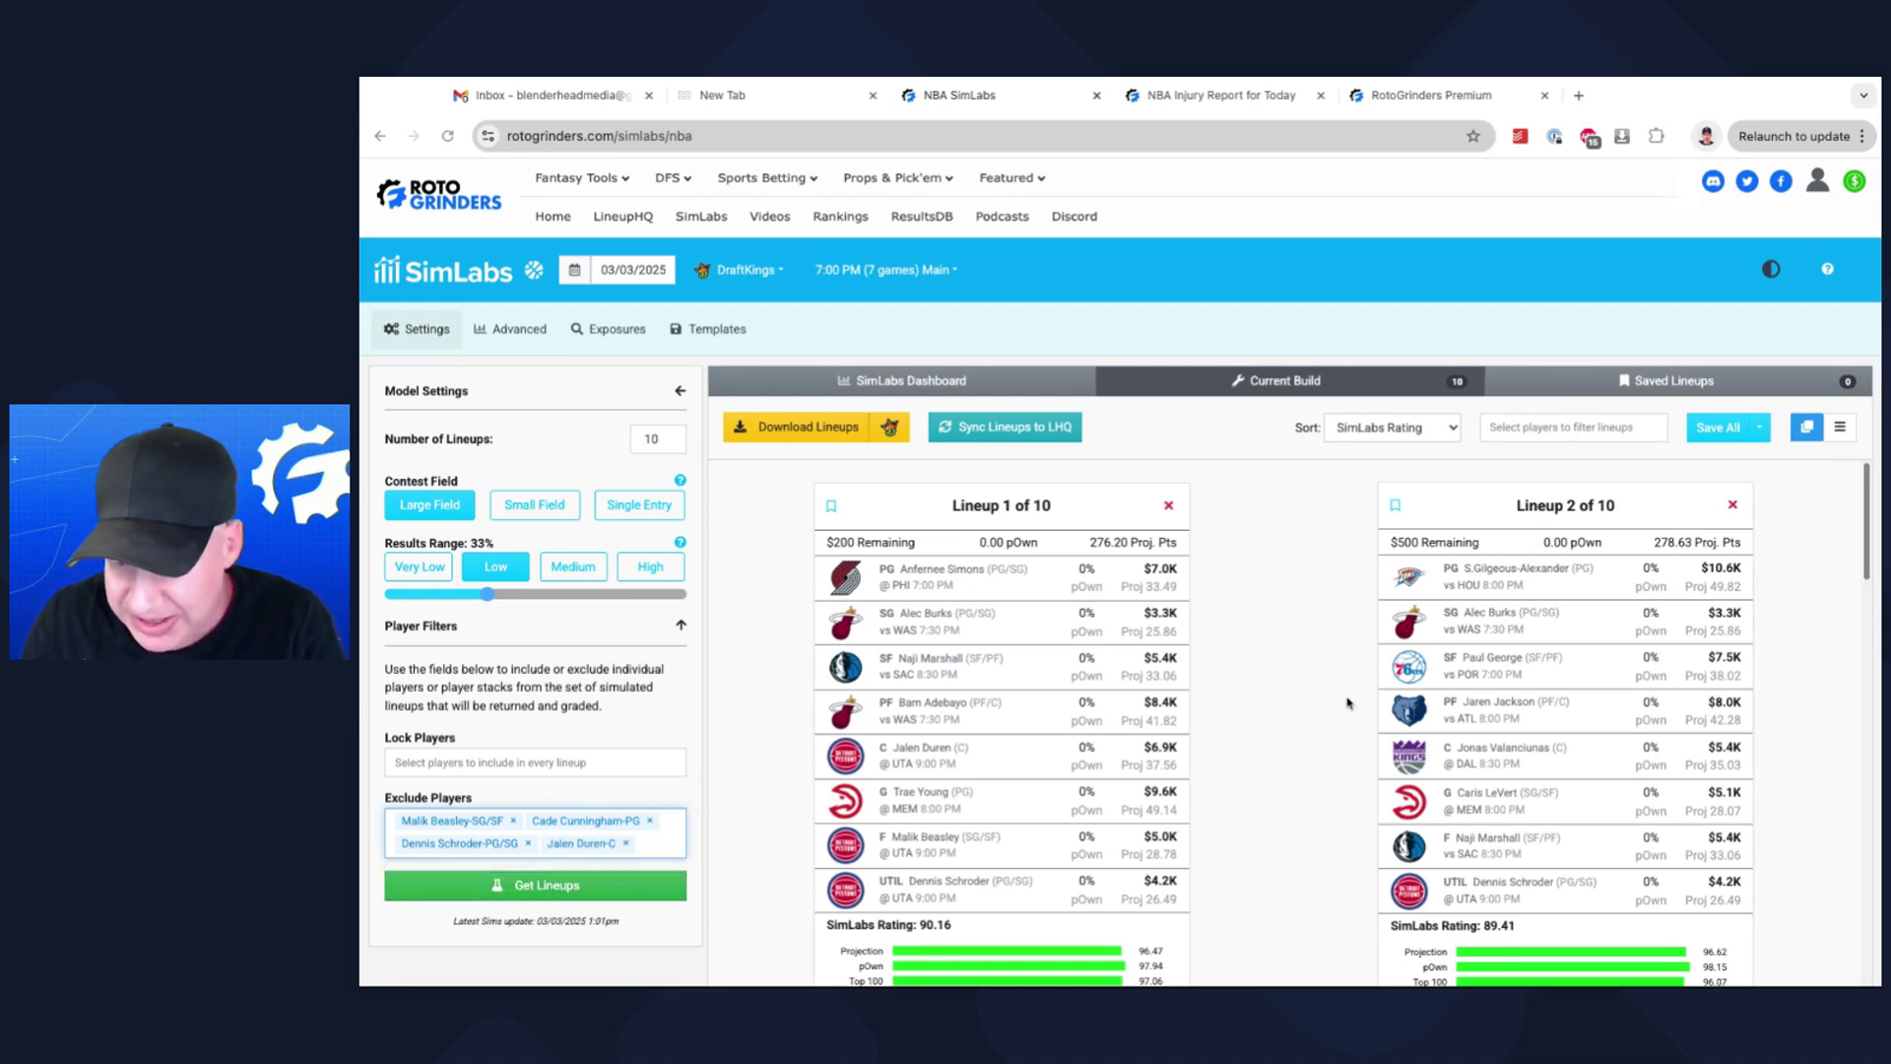
Set the number of lineups to 20 and regenerate them with the four Detroit players excluded
scroll(1332, 709, down, 2)
scroll(1332, 697, down, 4)
scroll(1332, 697, up, 6)
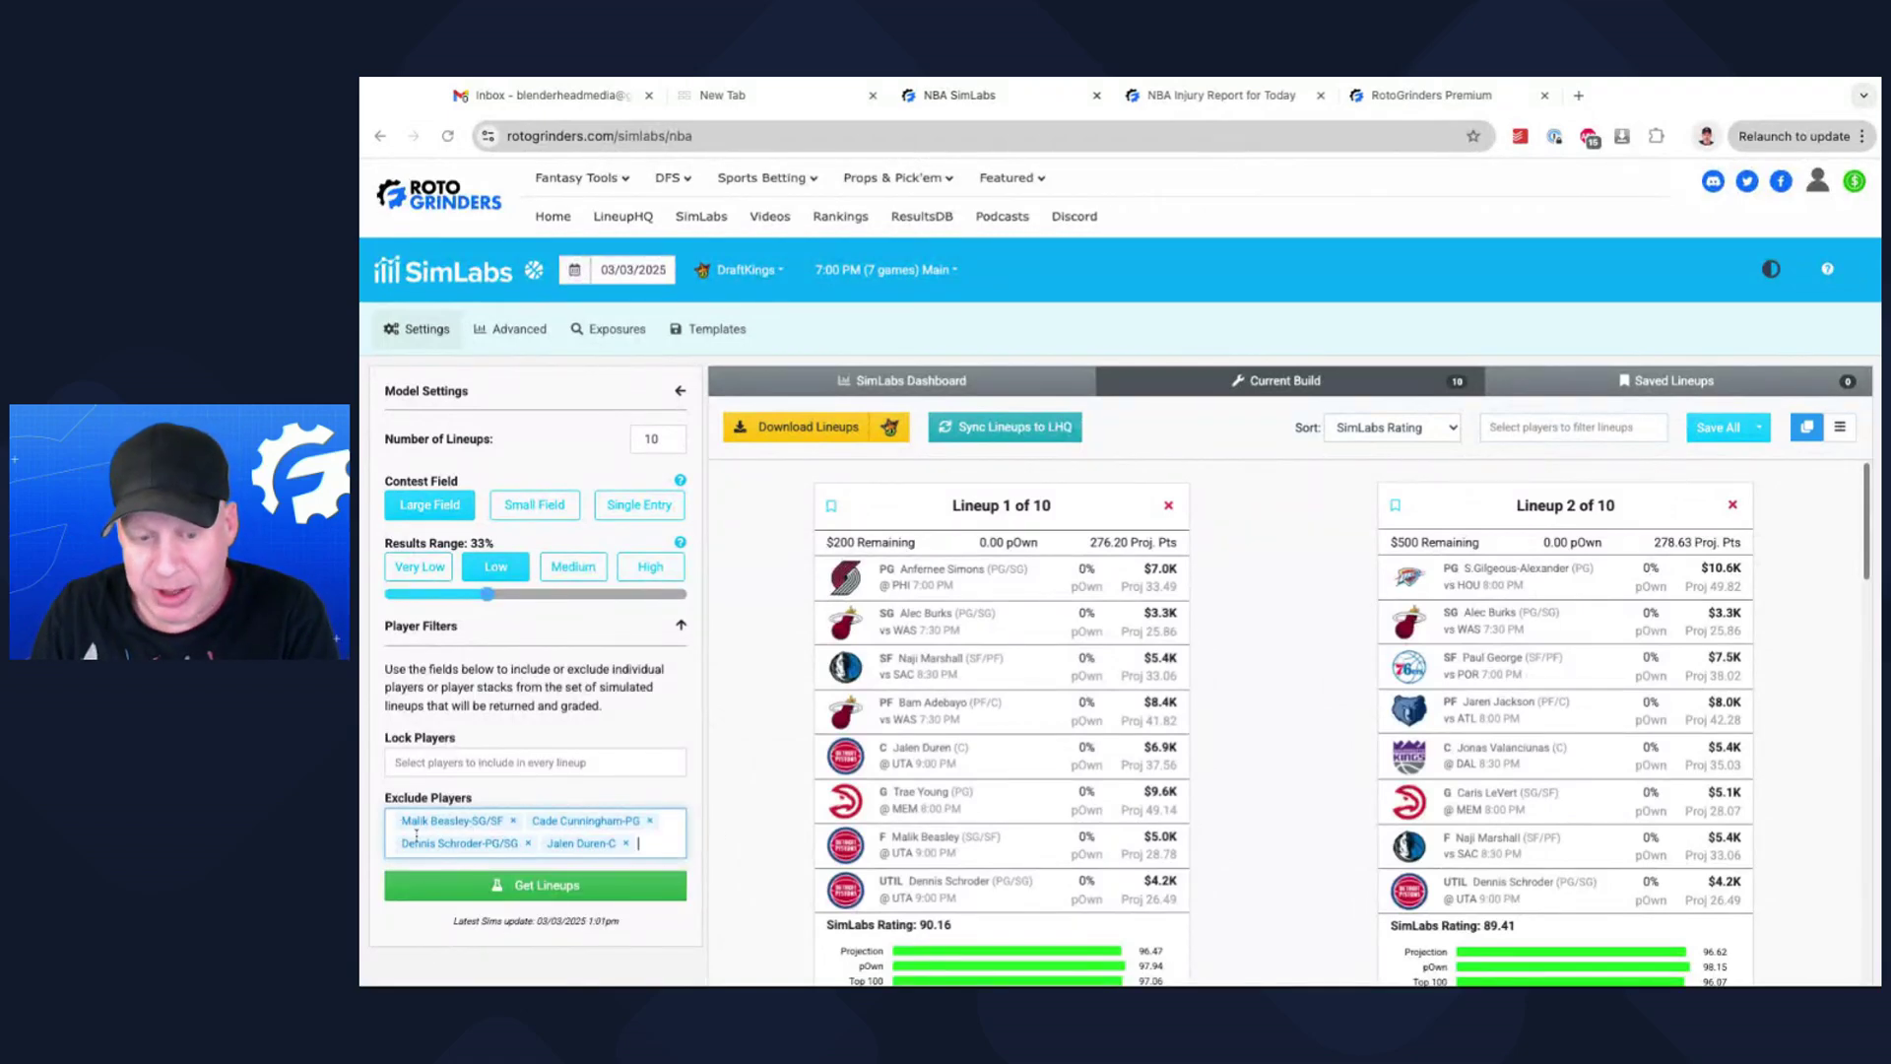
double_click(635, 438)
text(2)
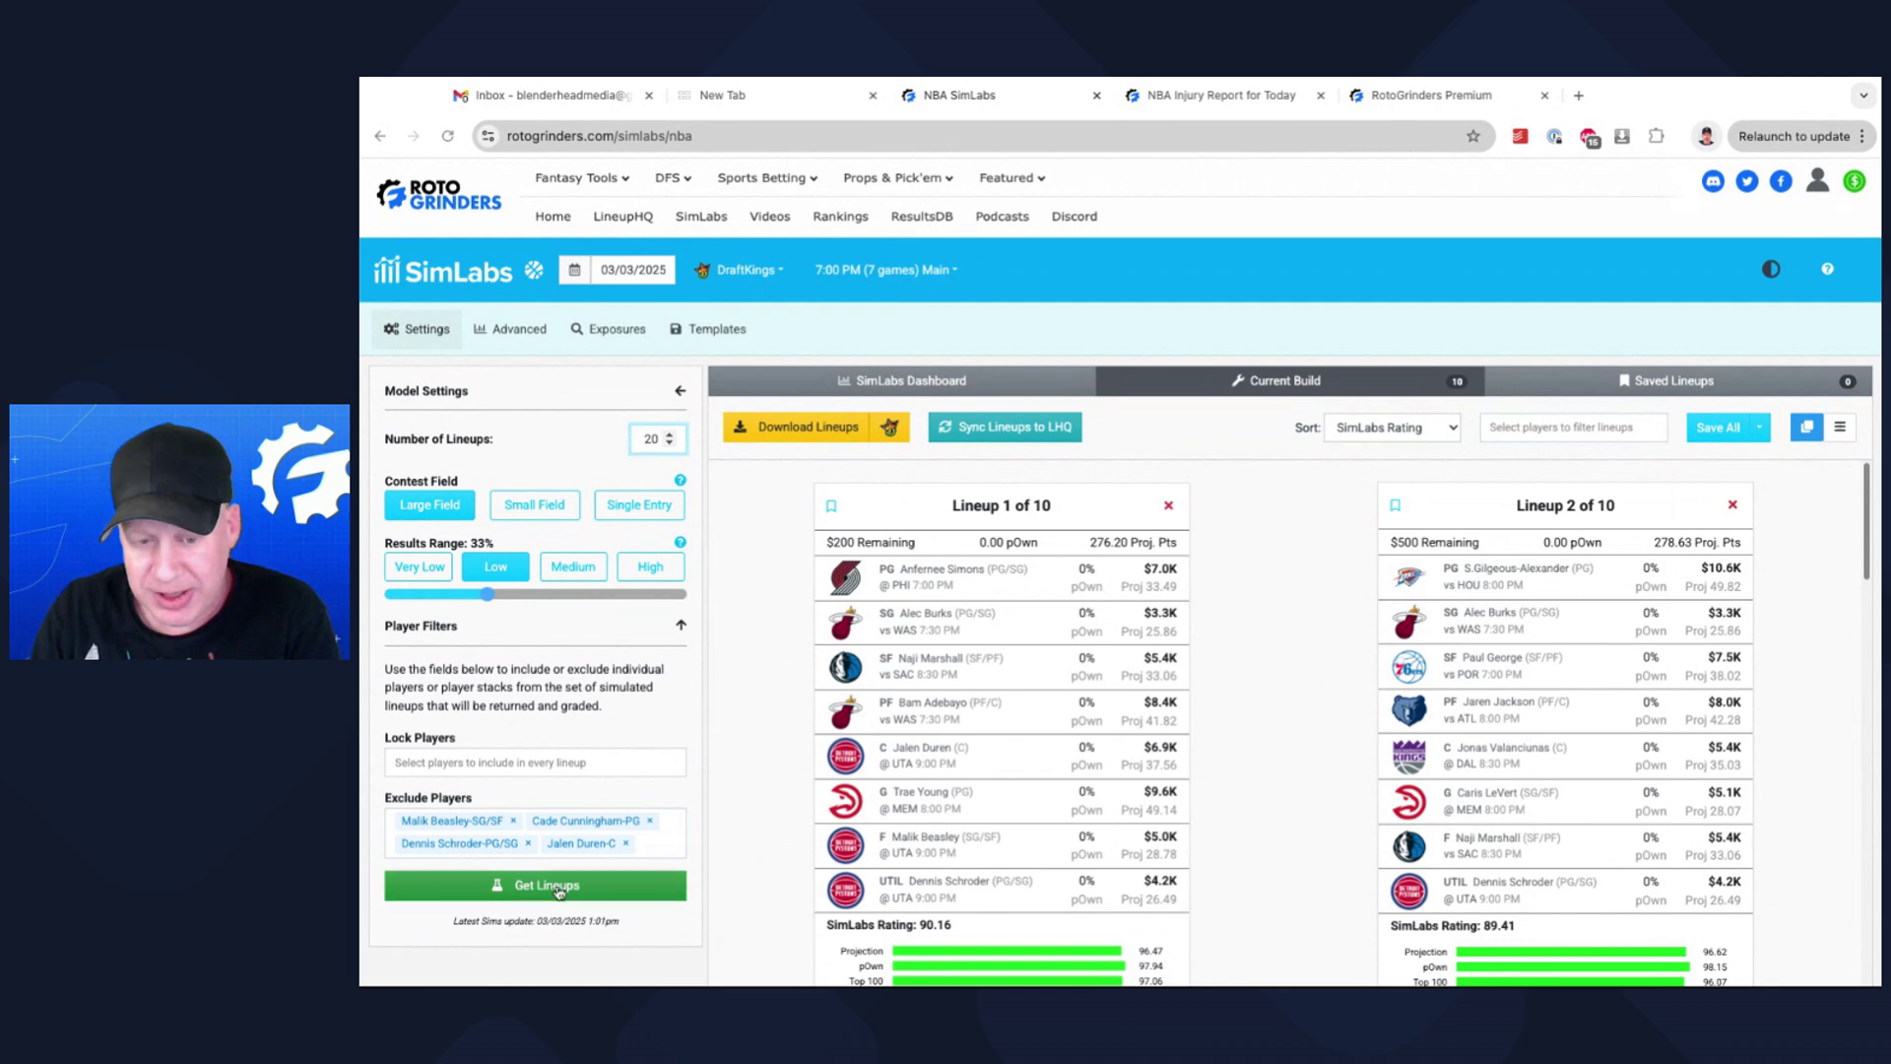
click(564, 888)
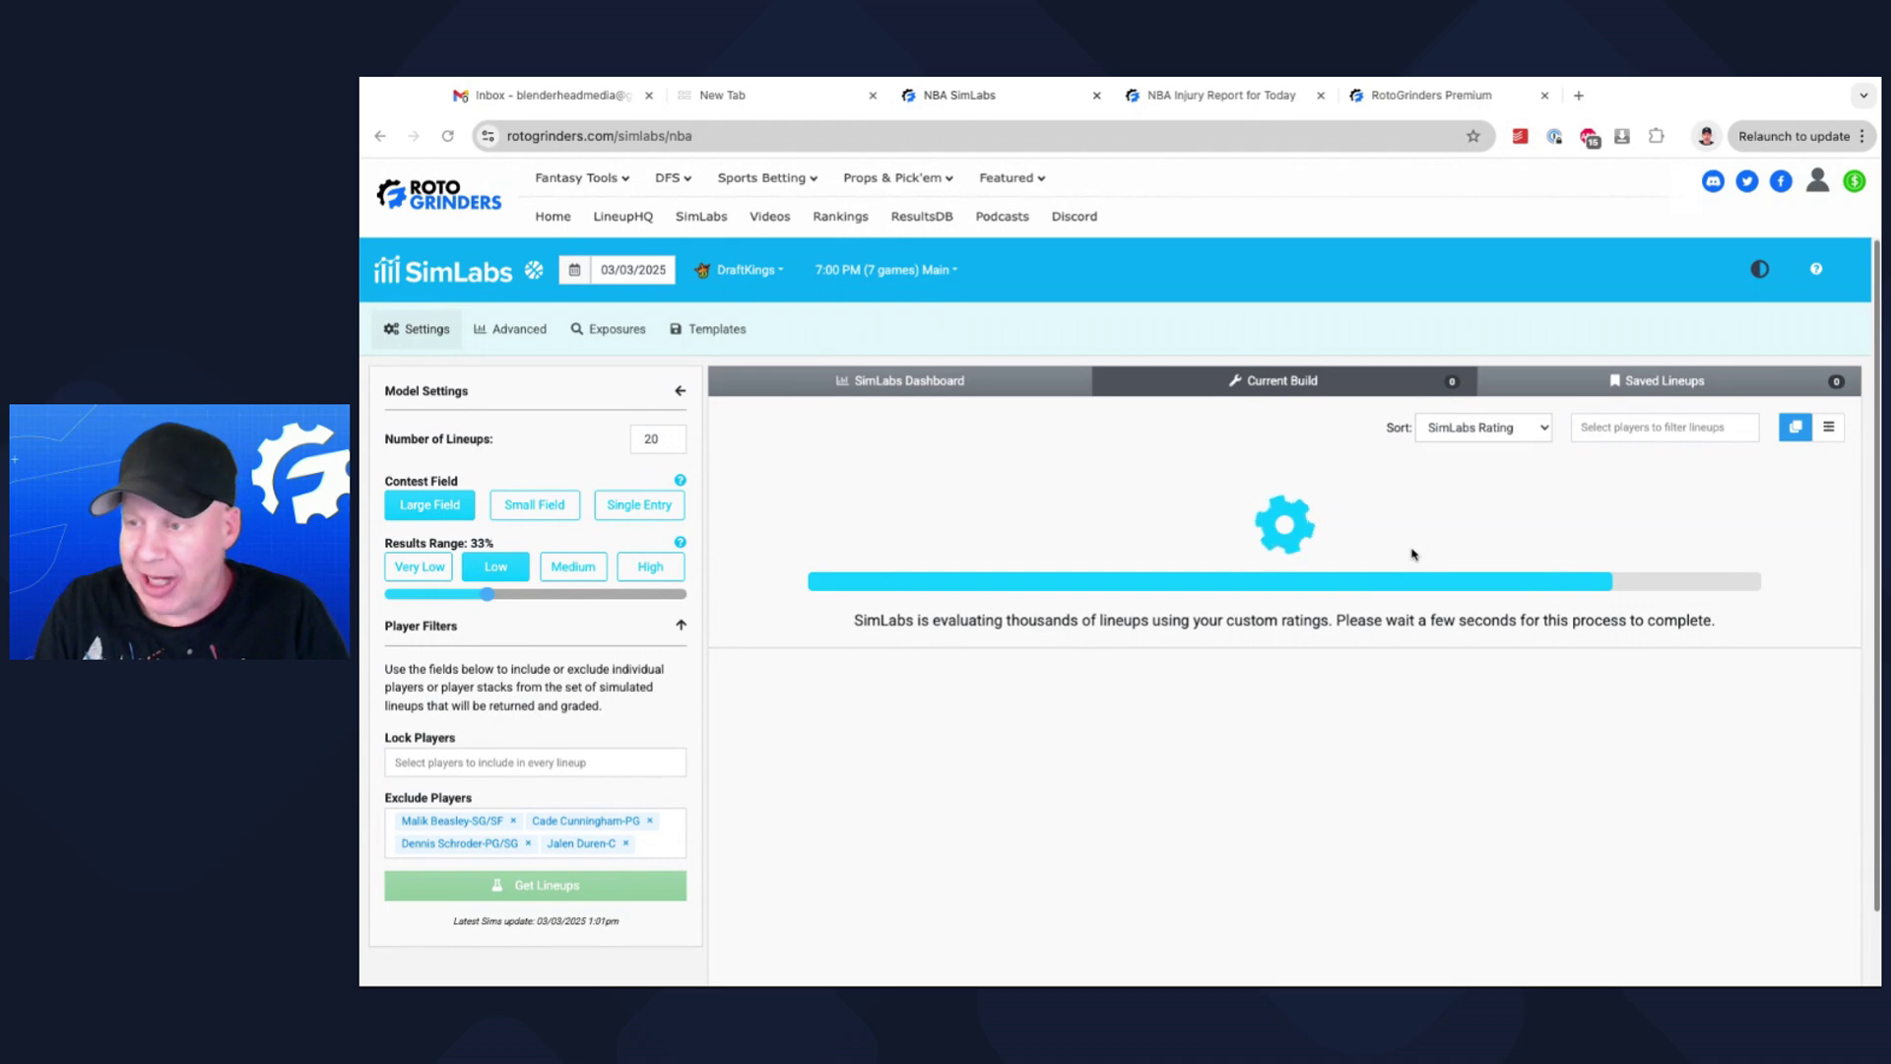
Examine the 20 new lineups without the excluded Detroit players, checking repeated players, game combinations and SimLabs ratings
scroll(1330, 739, down, 1)
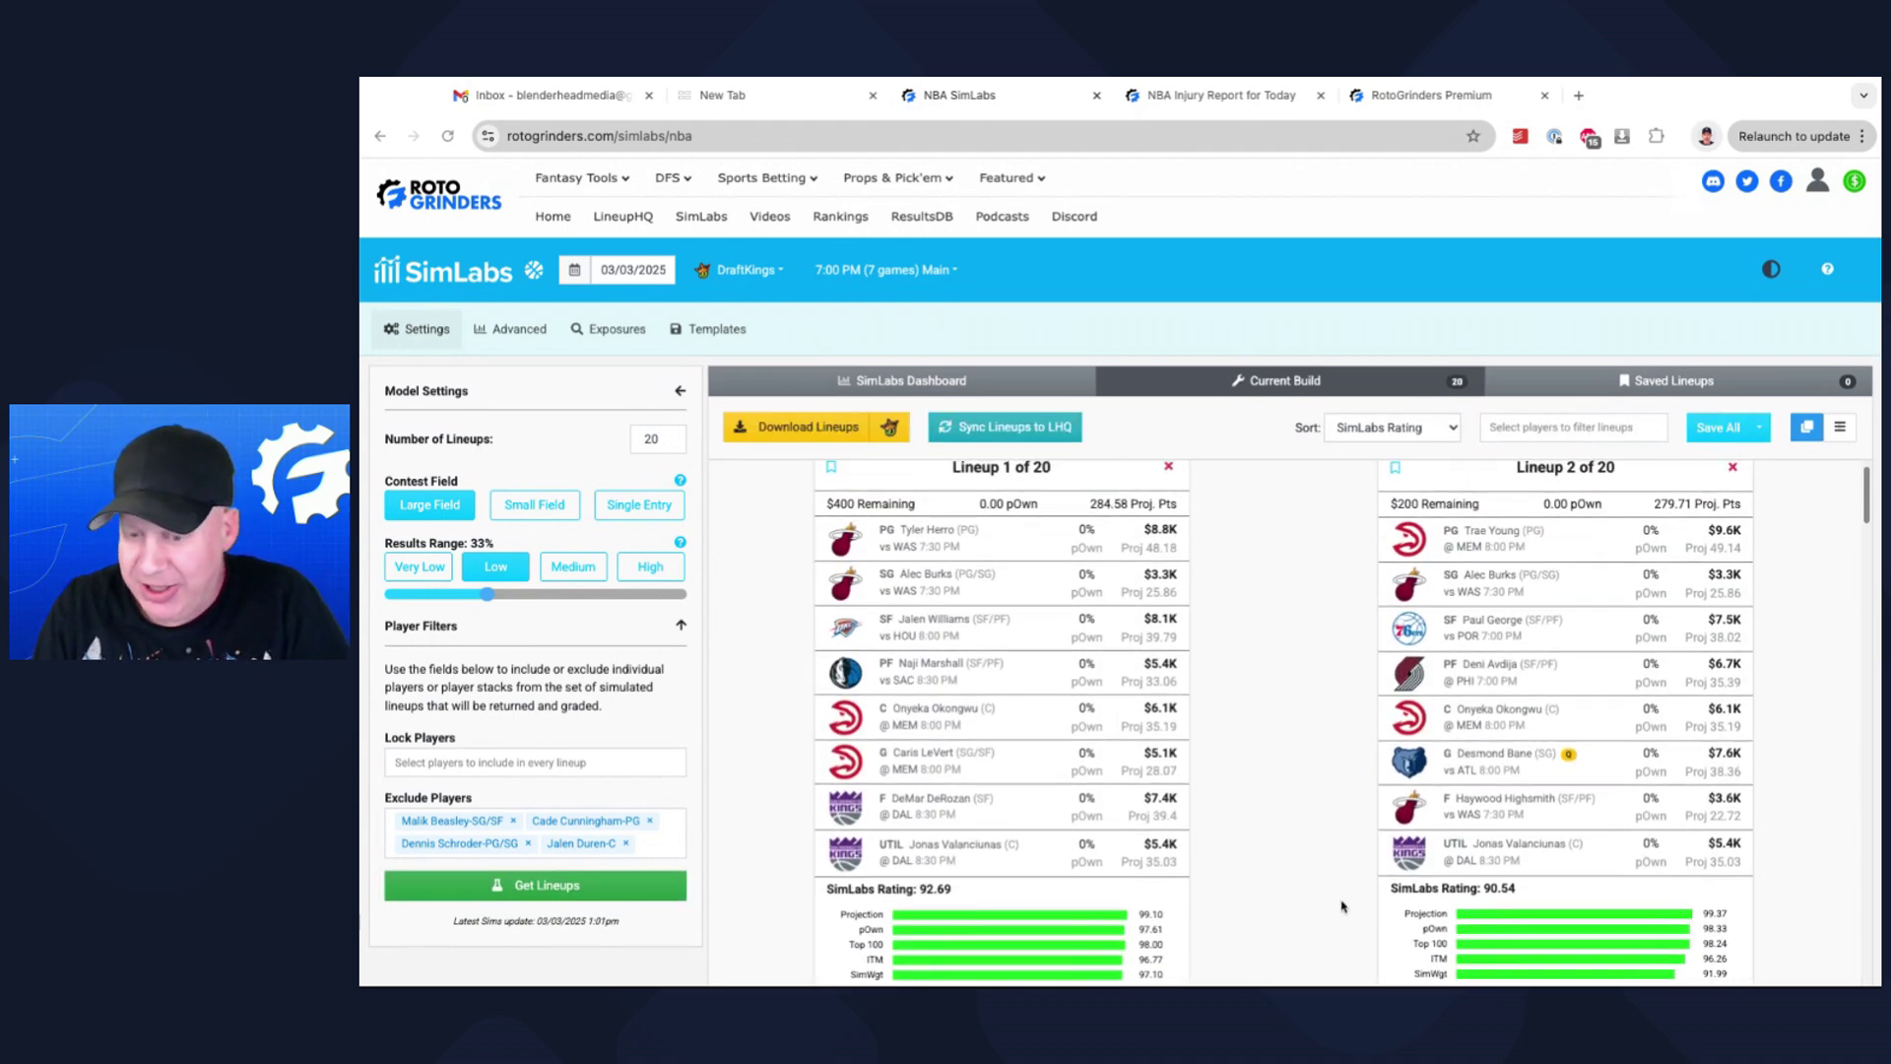
scroll(1300, 683, down, 5)
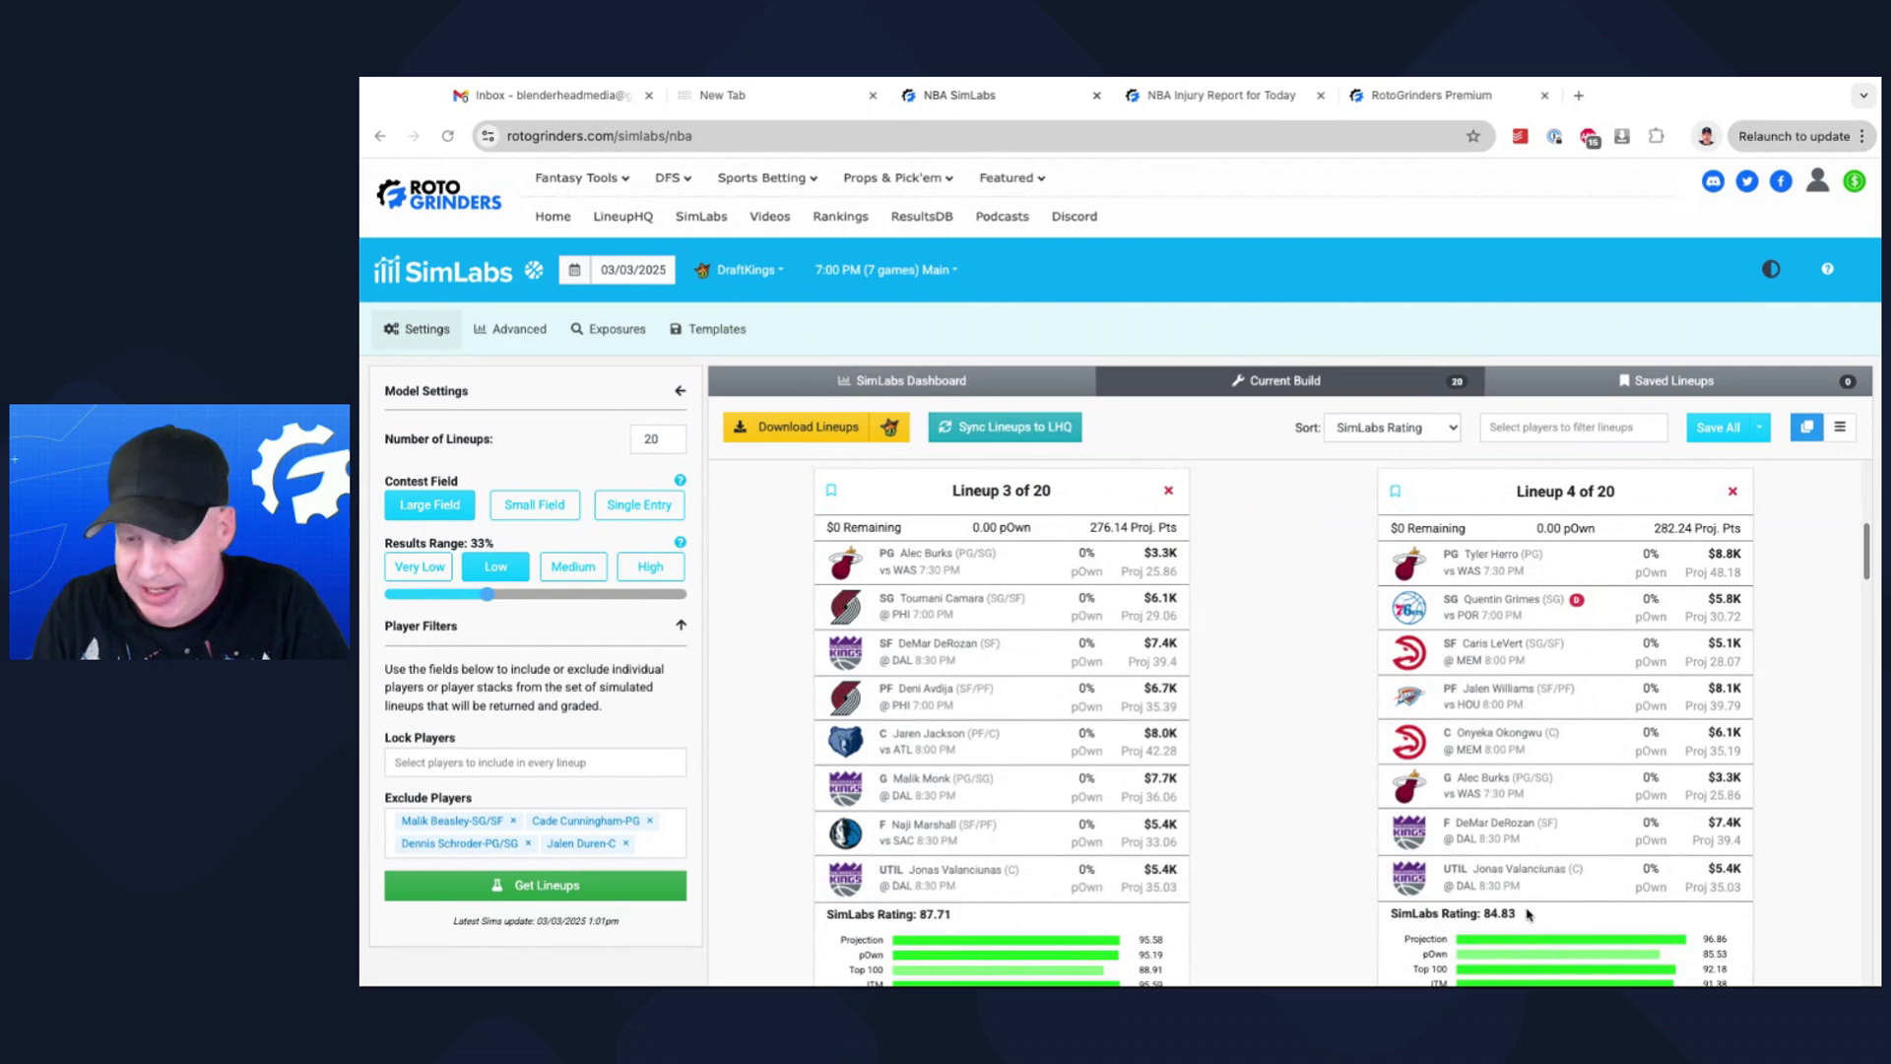
scroll(1249, 827, up, 5)
scroll(1246, 824, up, 1)
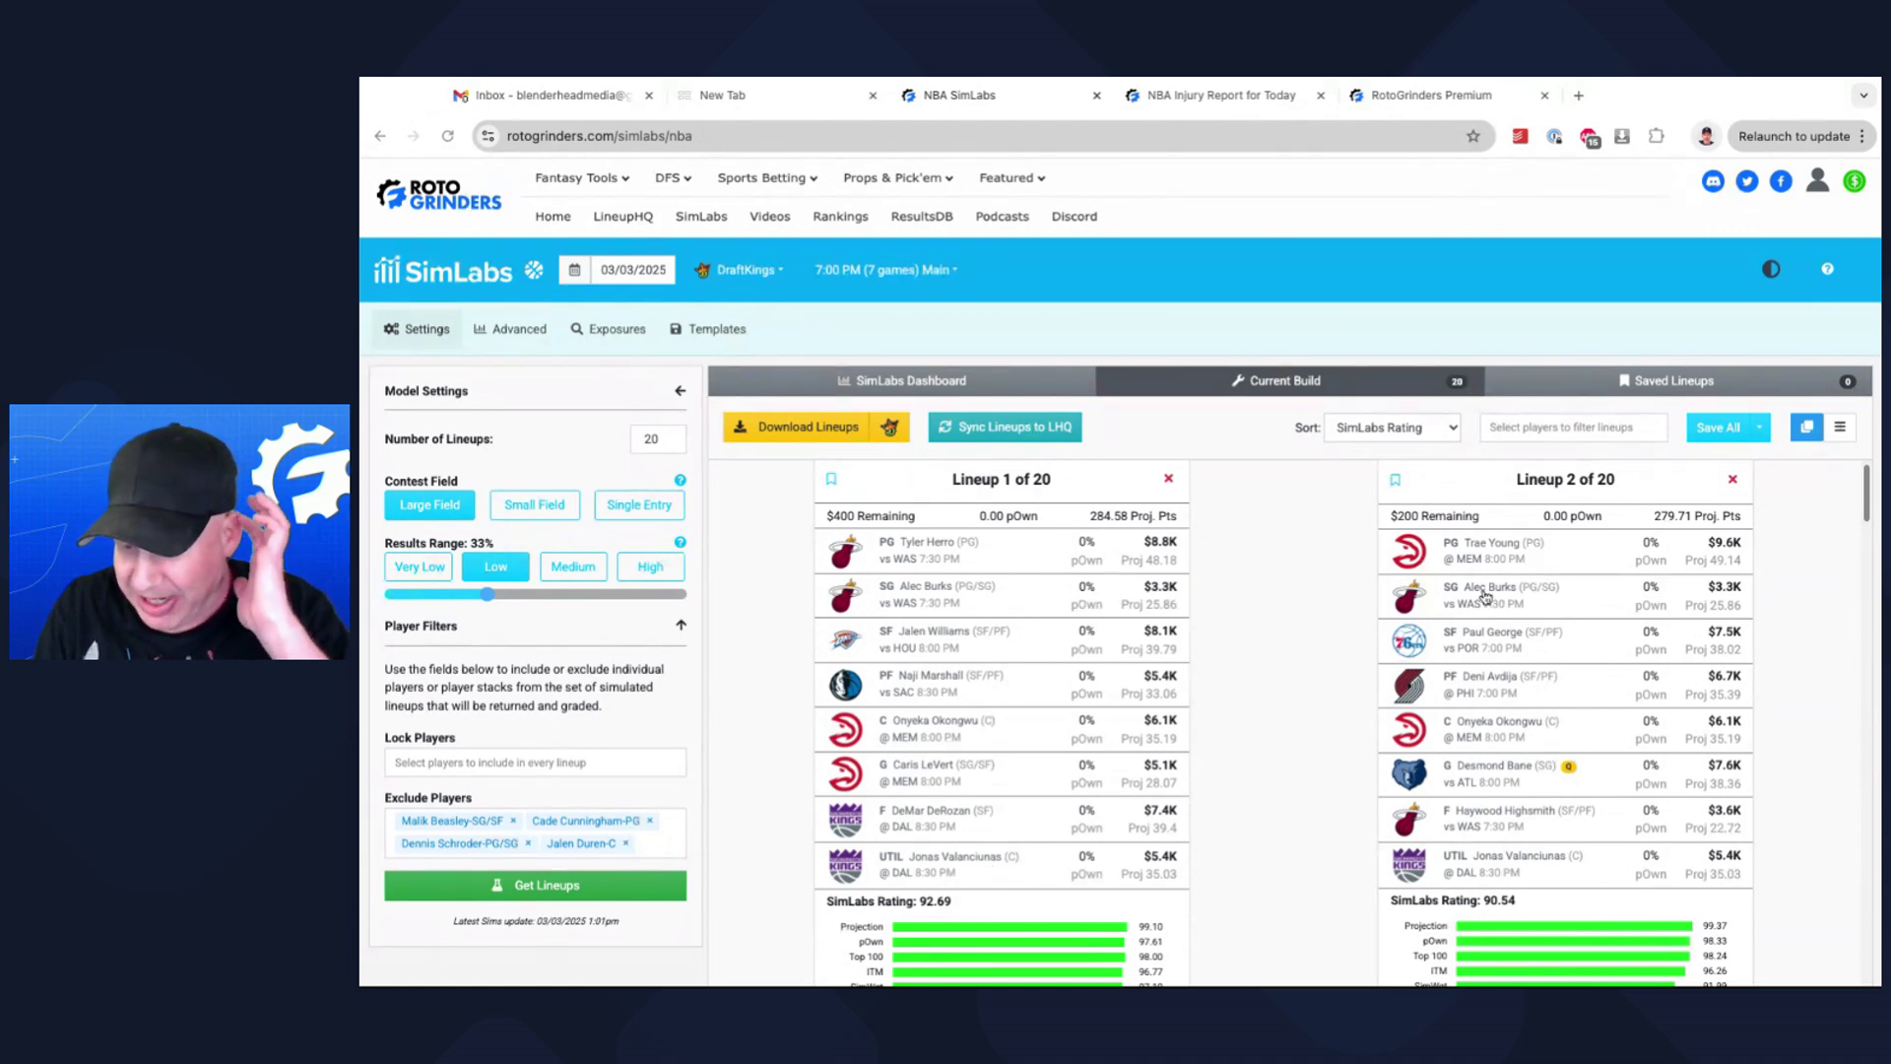
scroll(1235, 661, down, 3)
scroll(1235, 661, down, 3)
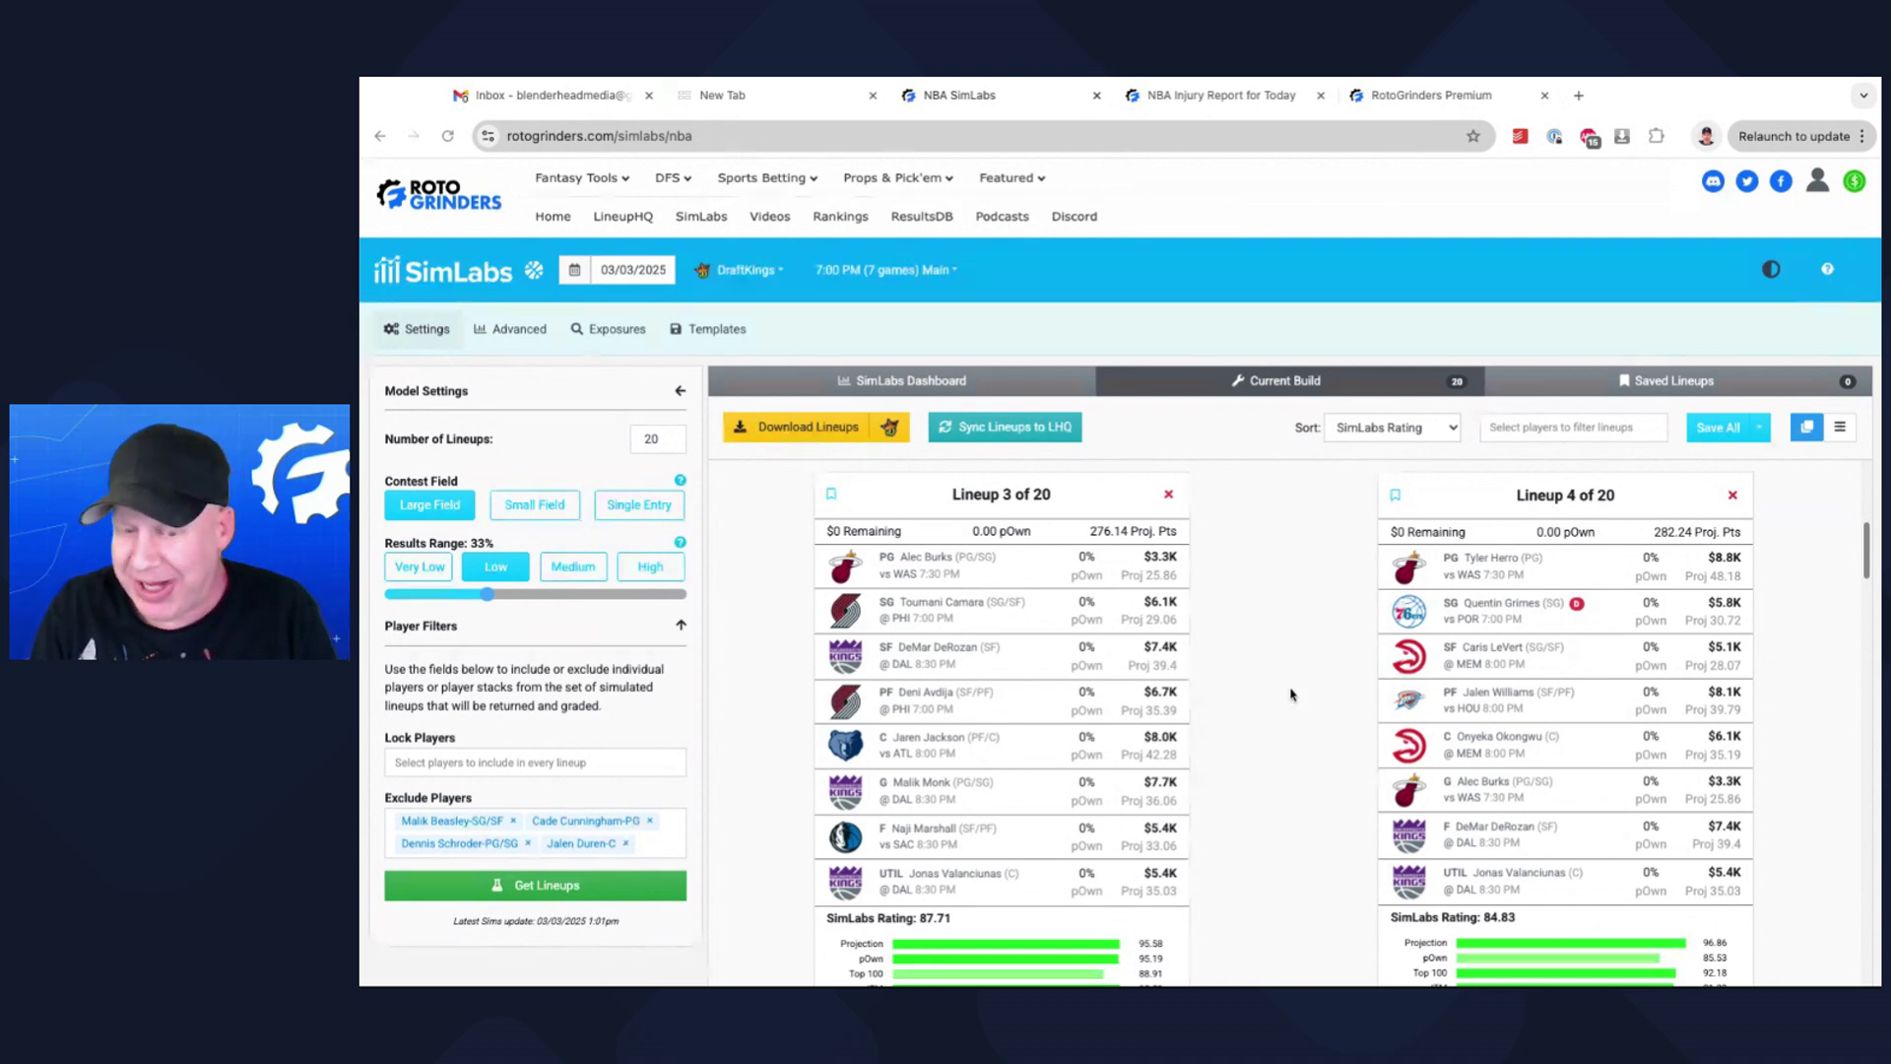
scroll(1290, 695, down, 1)
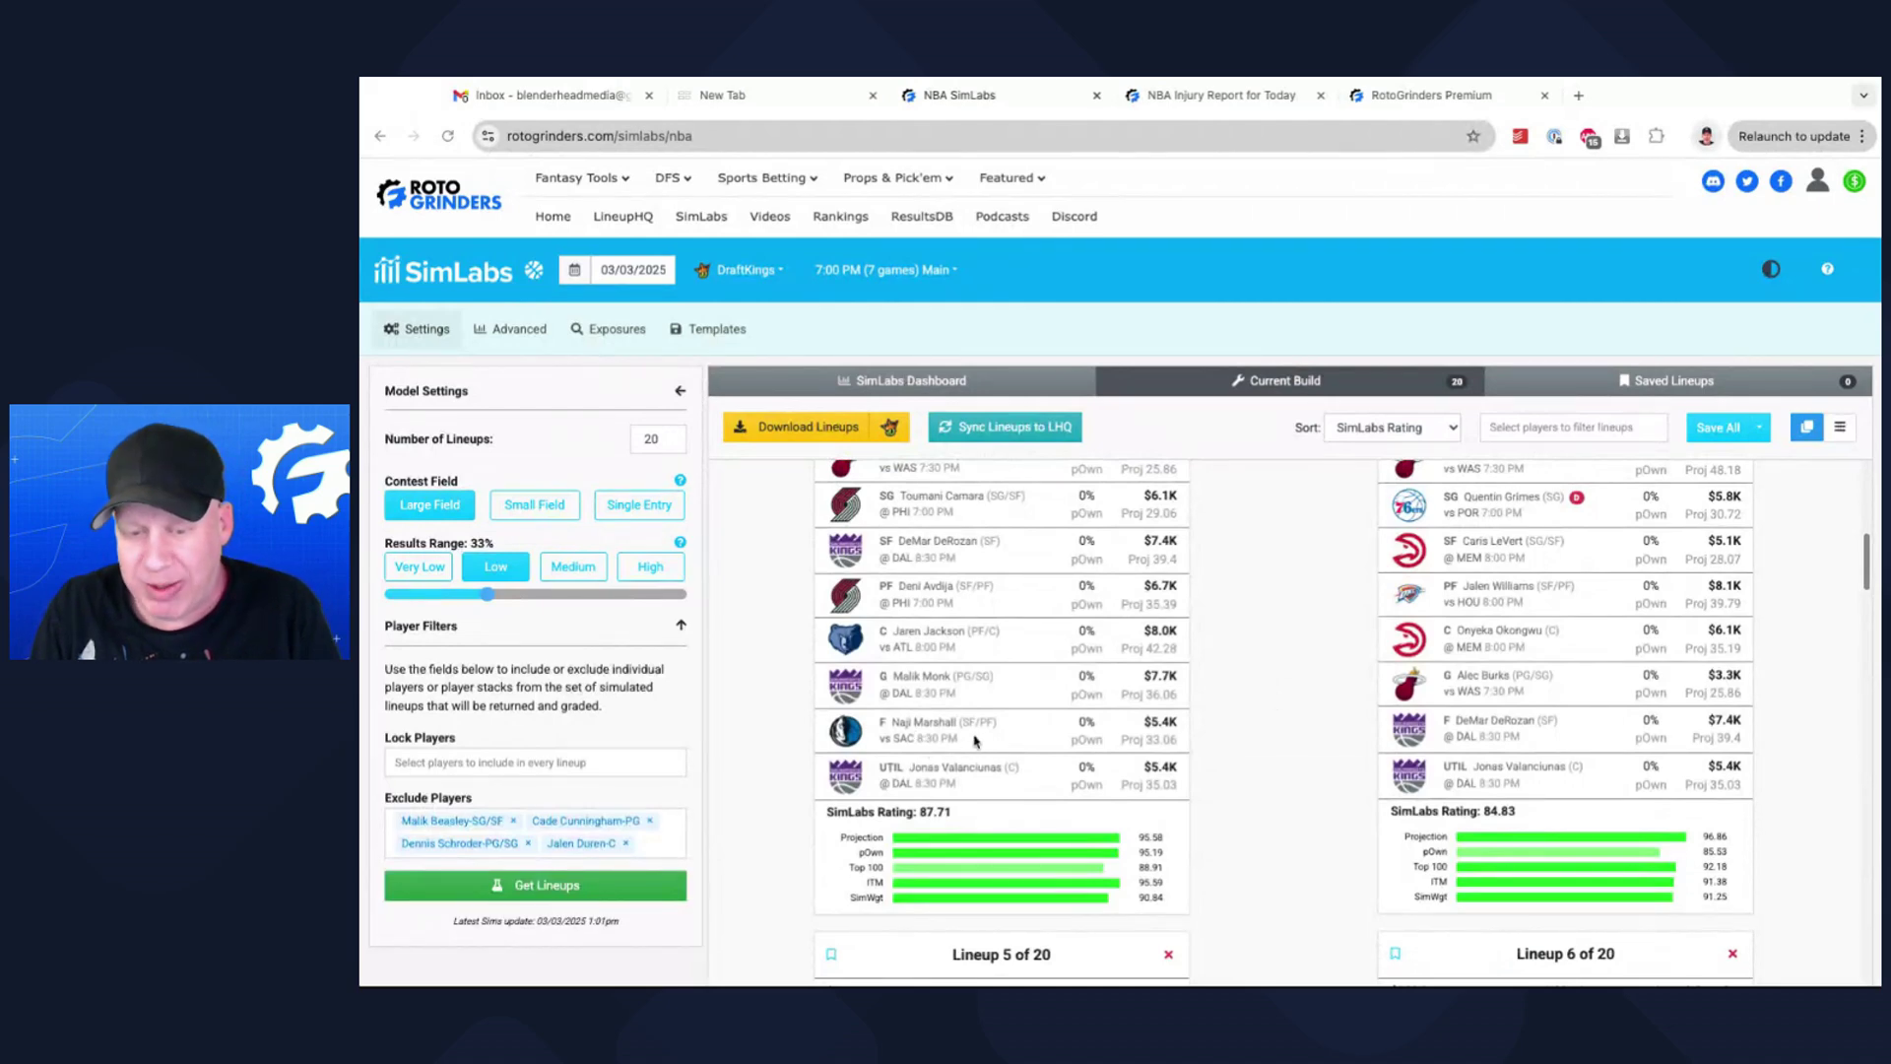
scroll(1282, 668, down, 3)
scroll(1281, 666, up, 4)
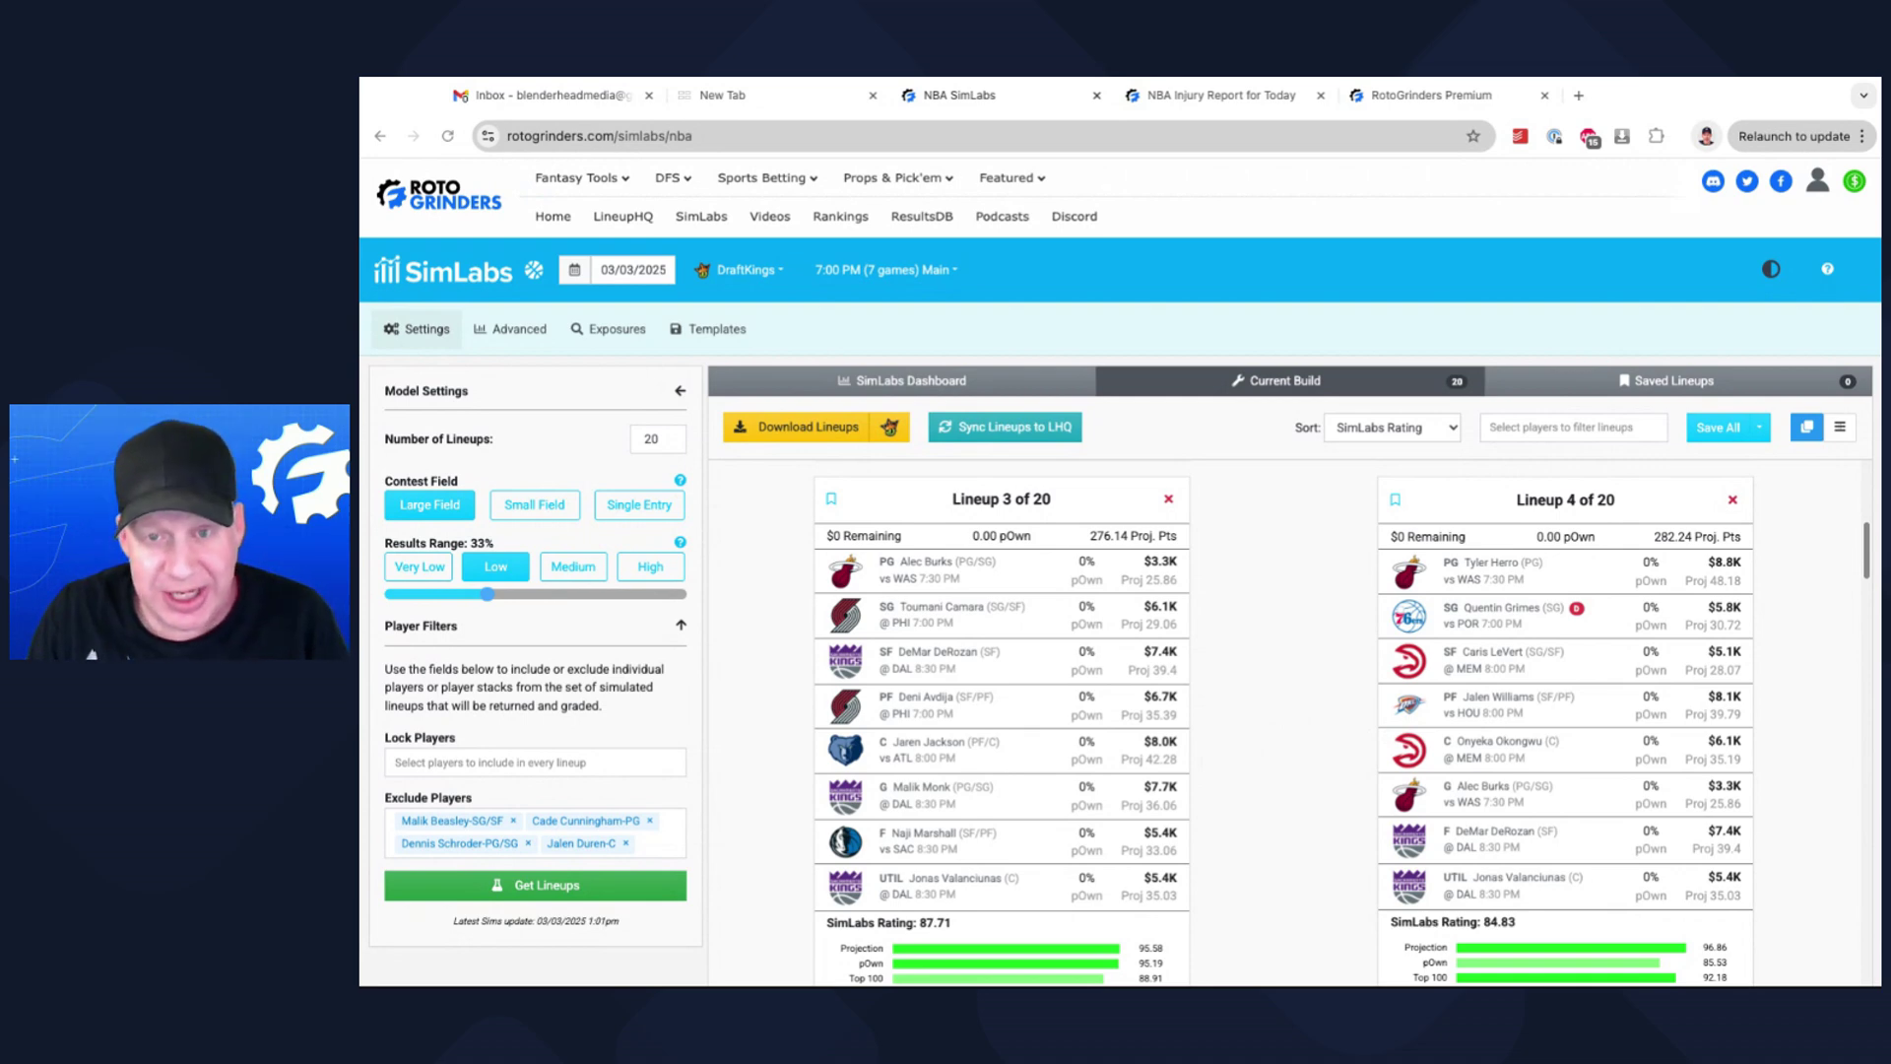
scroll(1253, 733, up, 1)
scroll(1280, 734, up, 5)
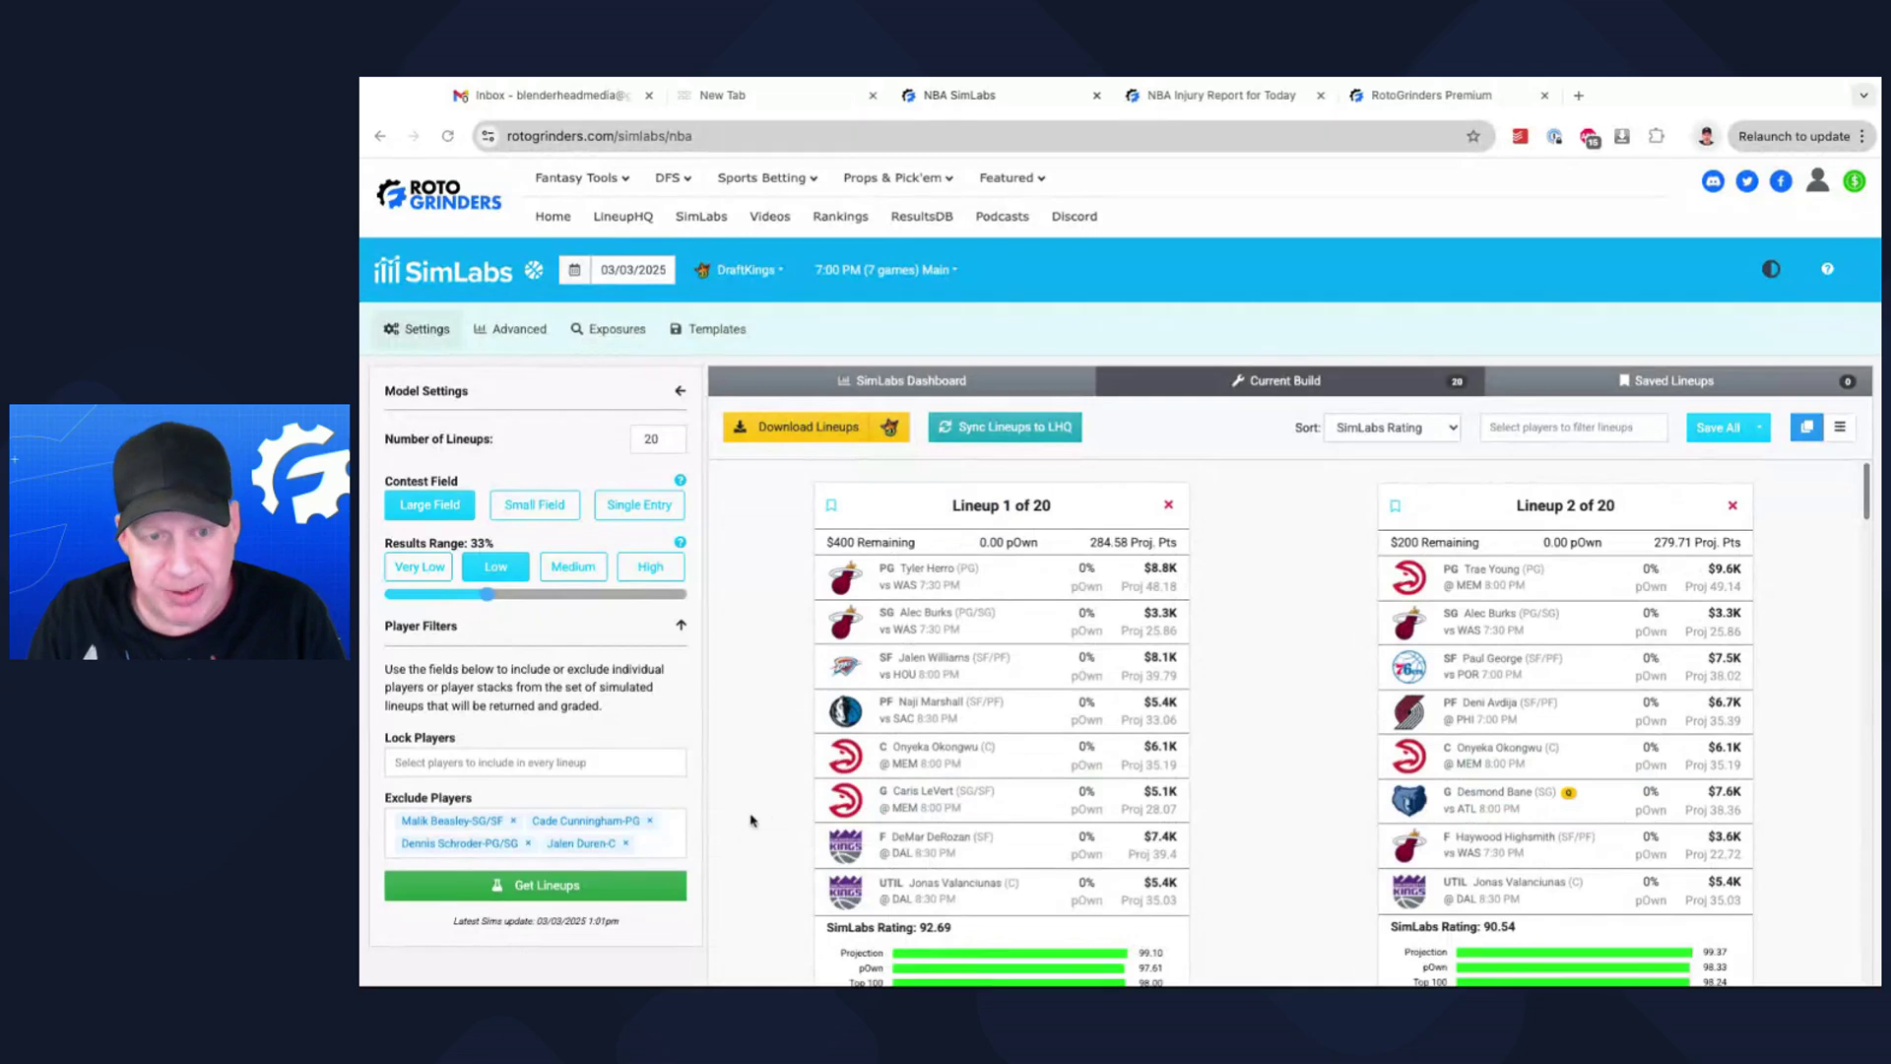
Clear all four Detroit players from the excluded players
click(513, 820)
click(518, 821)
click(515, 826)
click(483, 826)
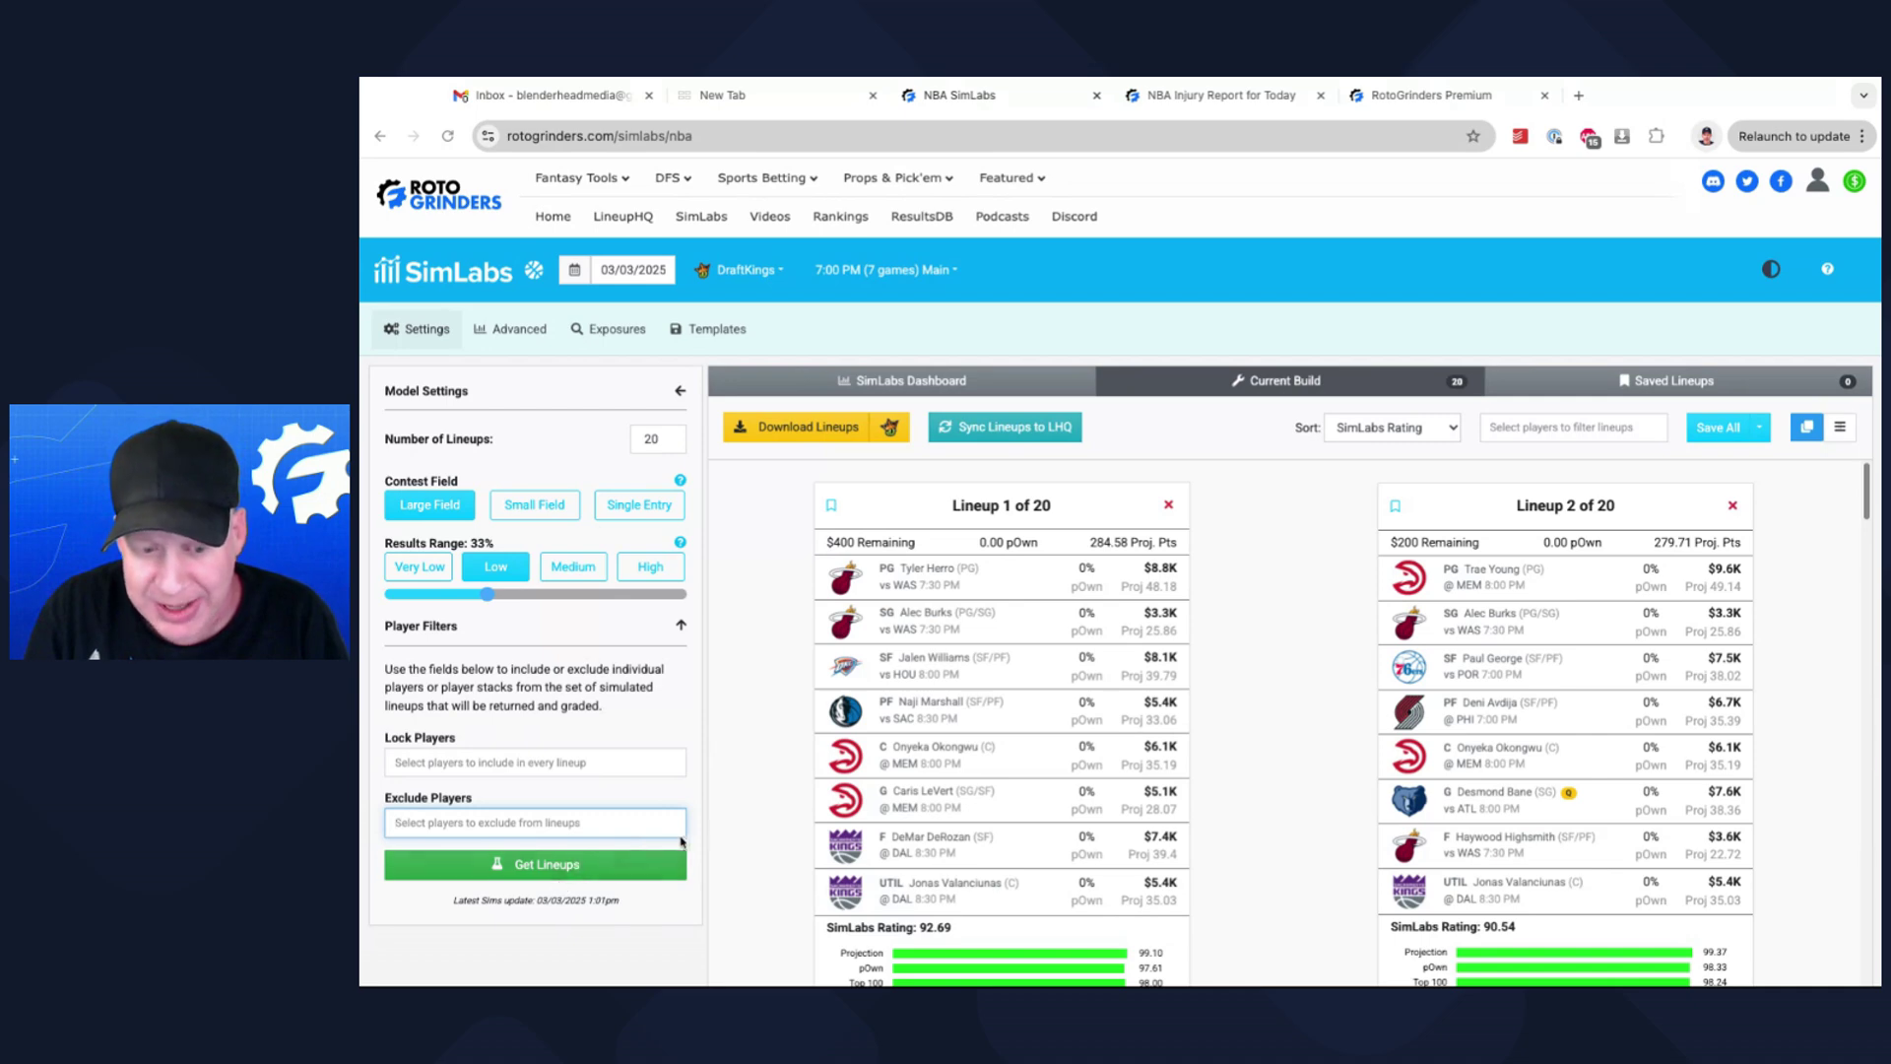
Lock Malik Beasley into every lineup and exclude Alec Burks
click(505, 763)
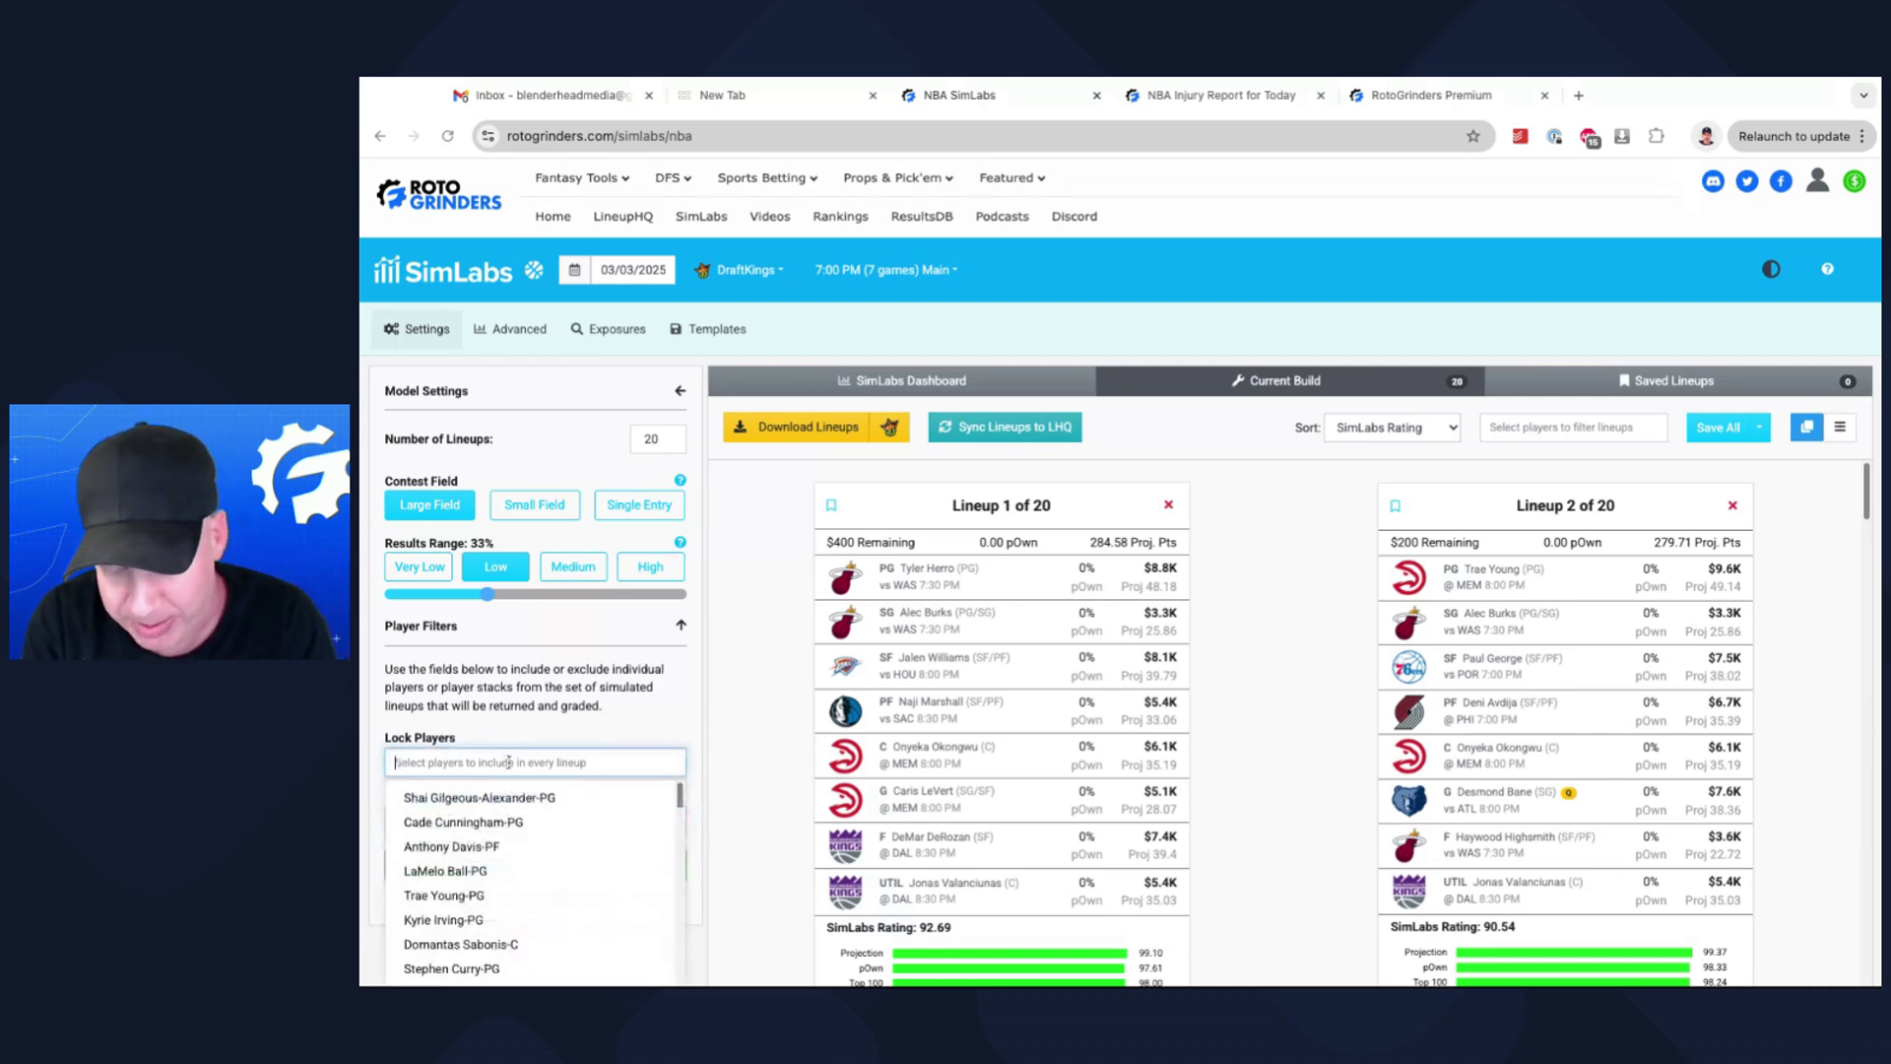
text(beas)
click(513, 796)
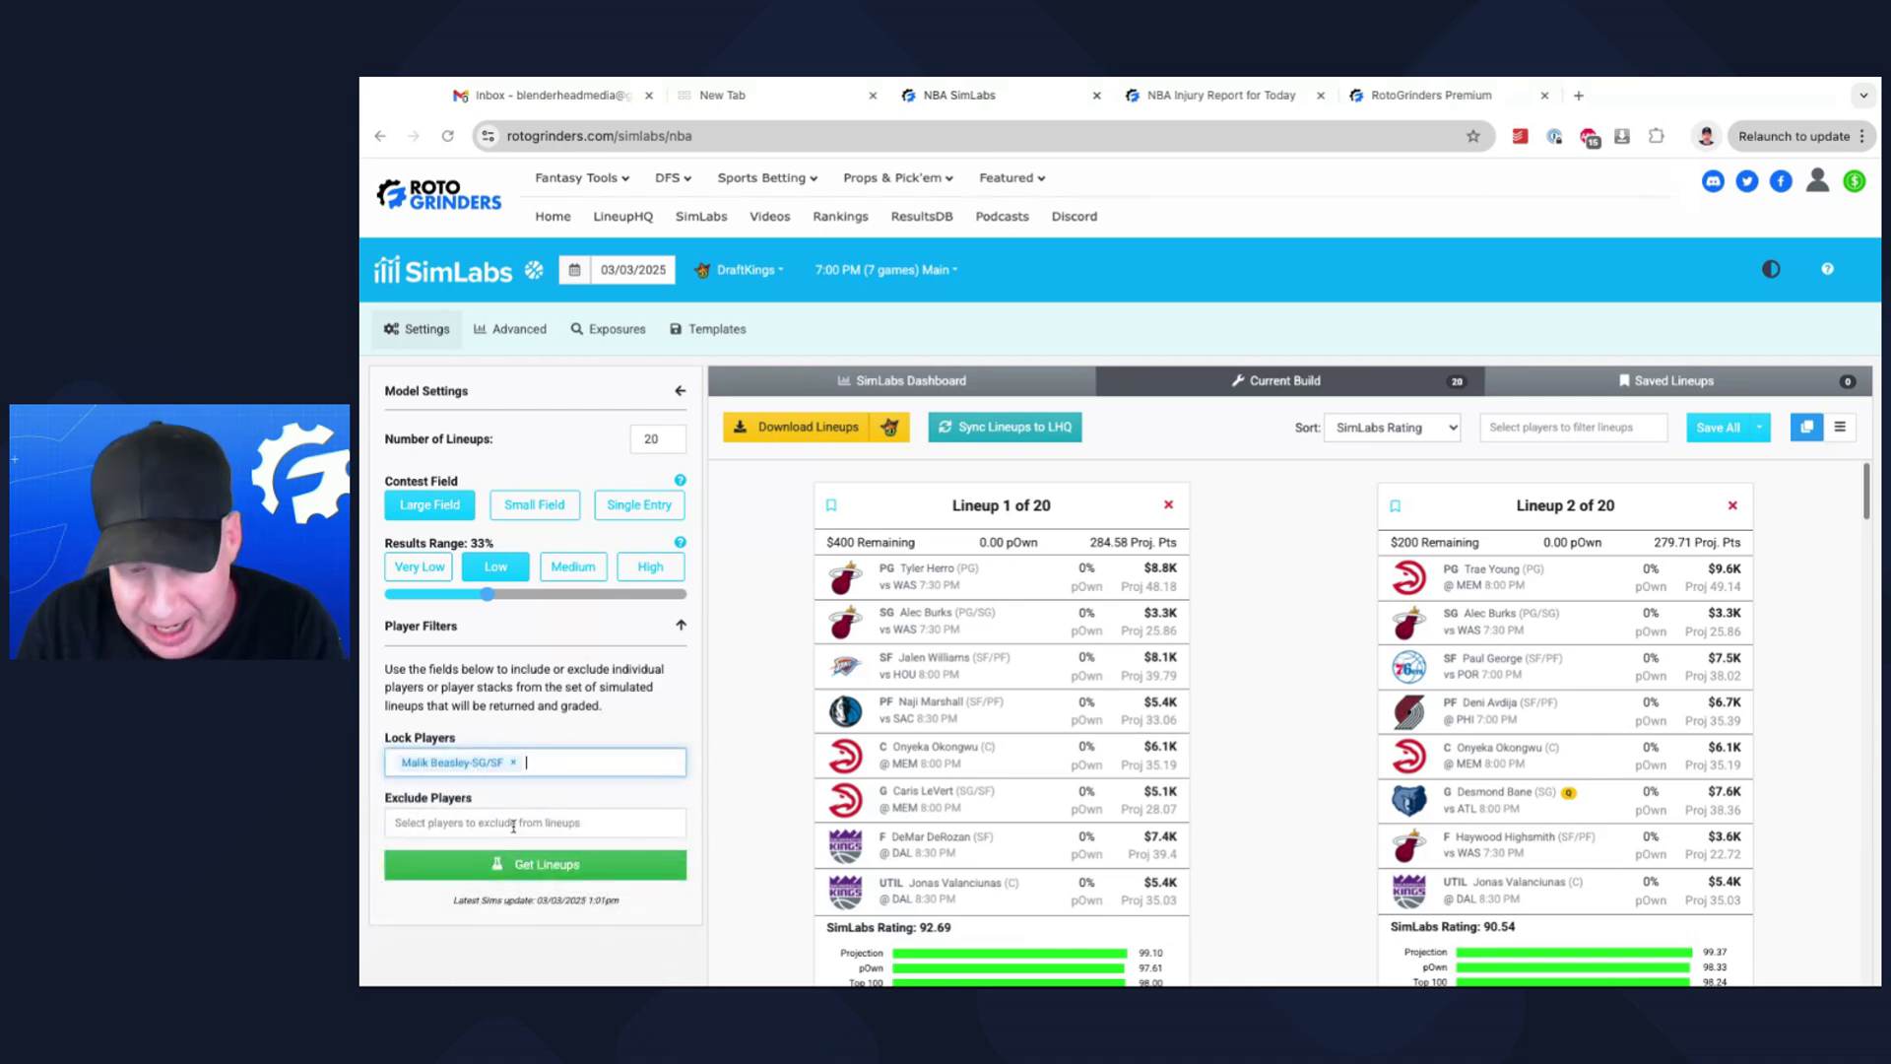
click(513, 822)
text(burks)
click(453, 857)
Lock Cade Cunningham into every lineup alongside Malik Beasley and add Onyeka Okongwu to the excluded players
click(576, 761)
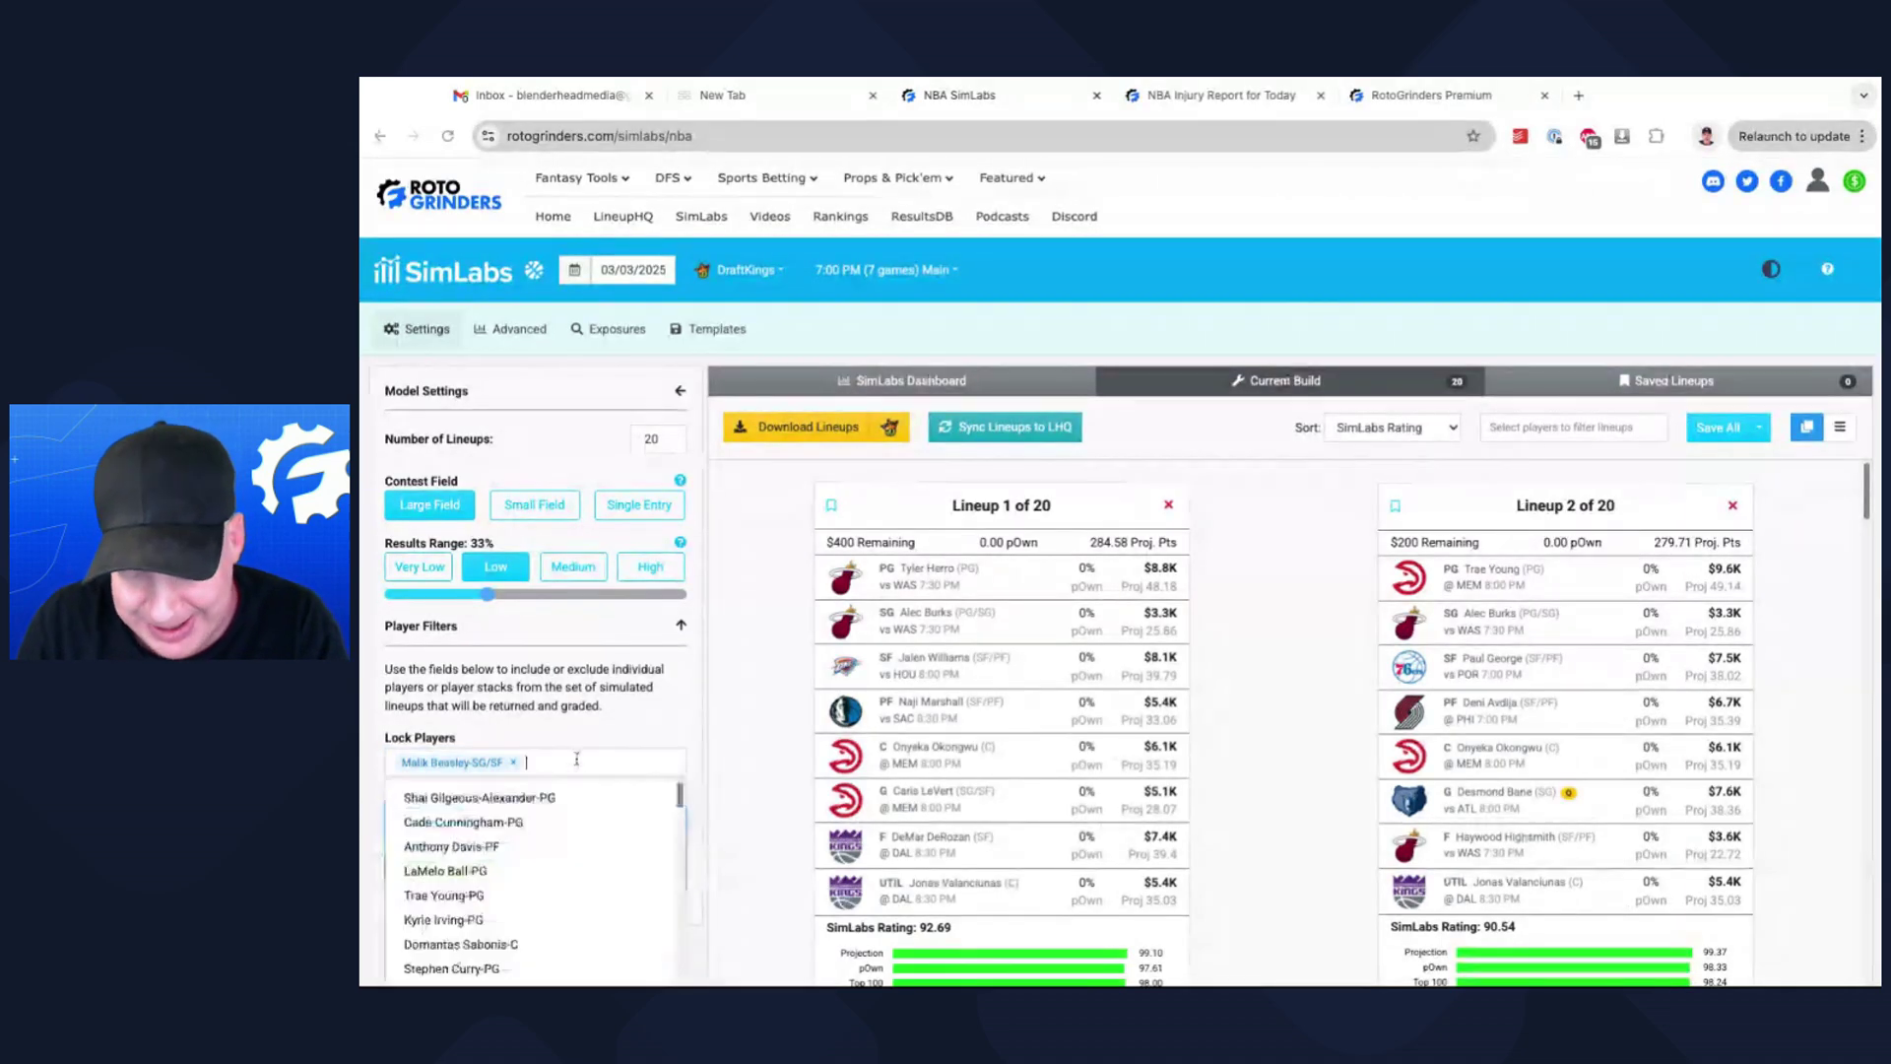
click(579, 821)
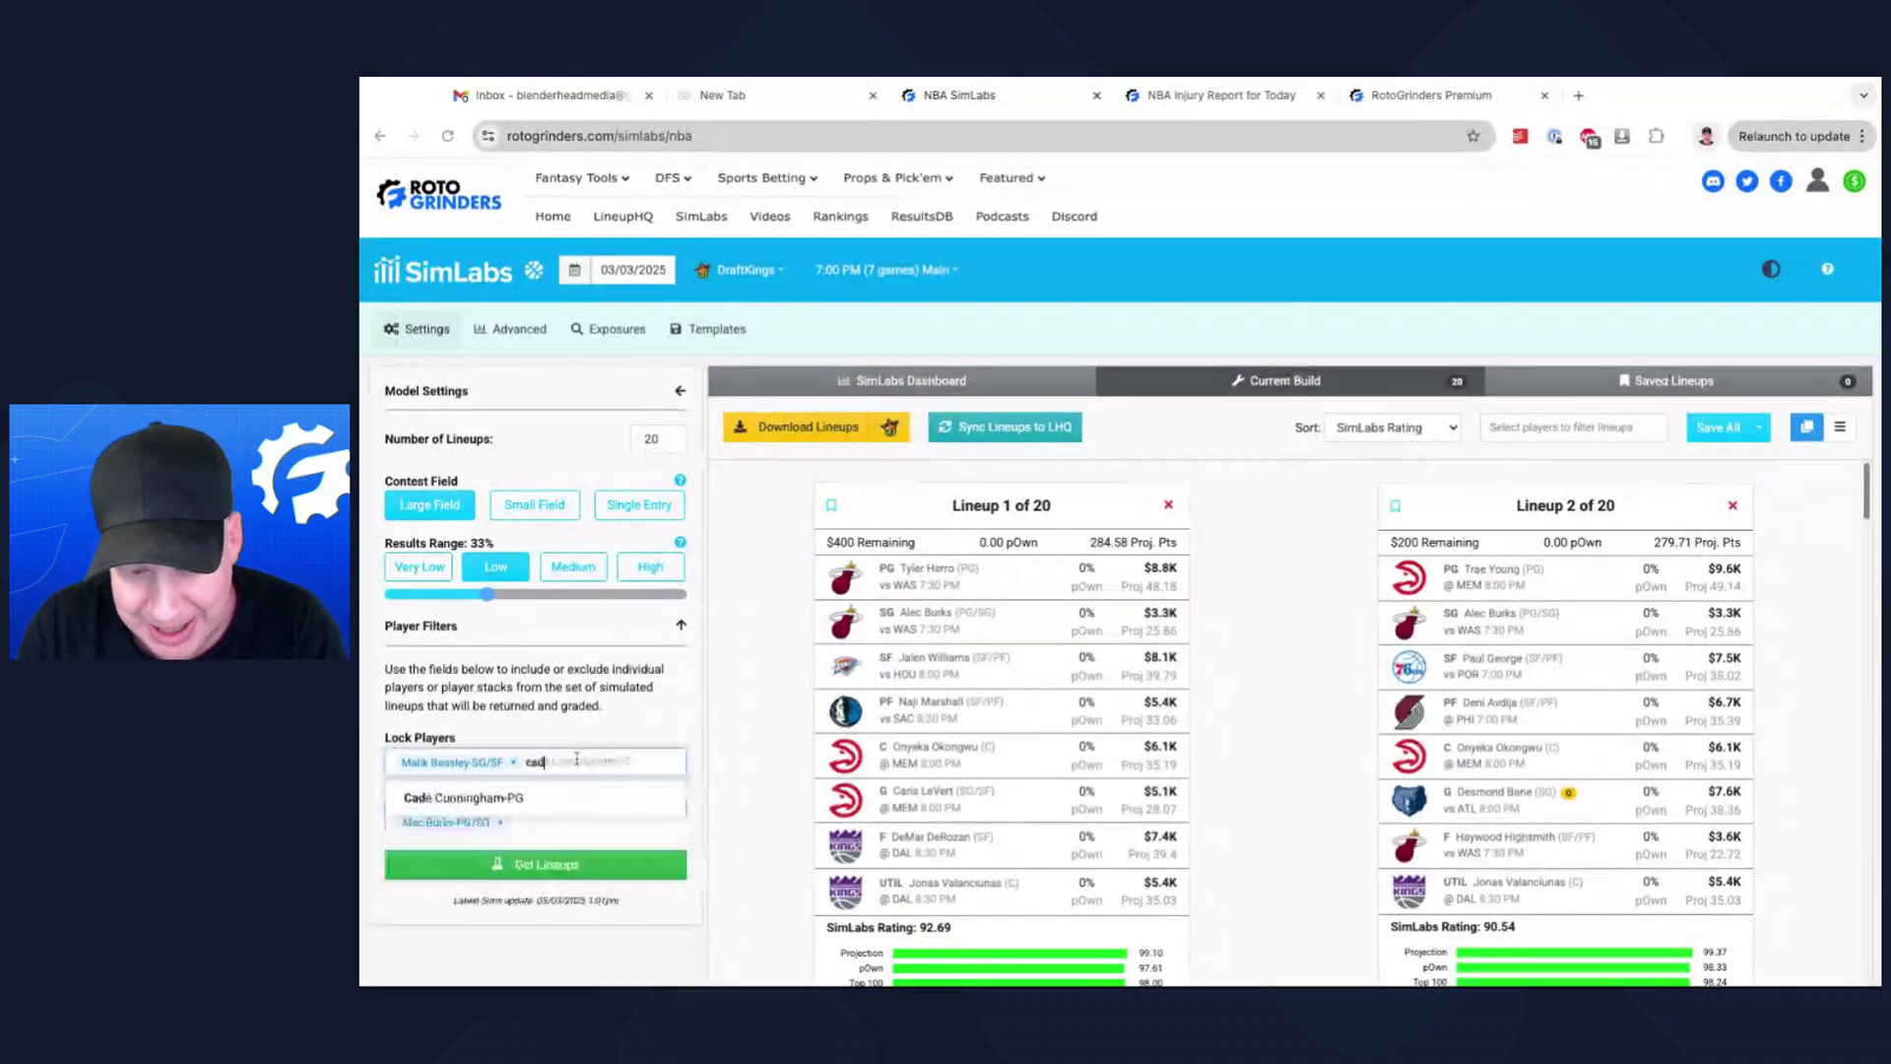
click(578, 819)
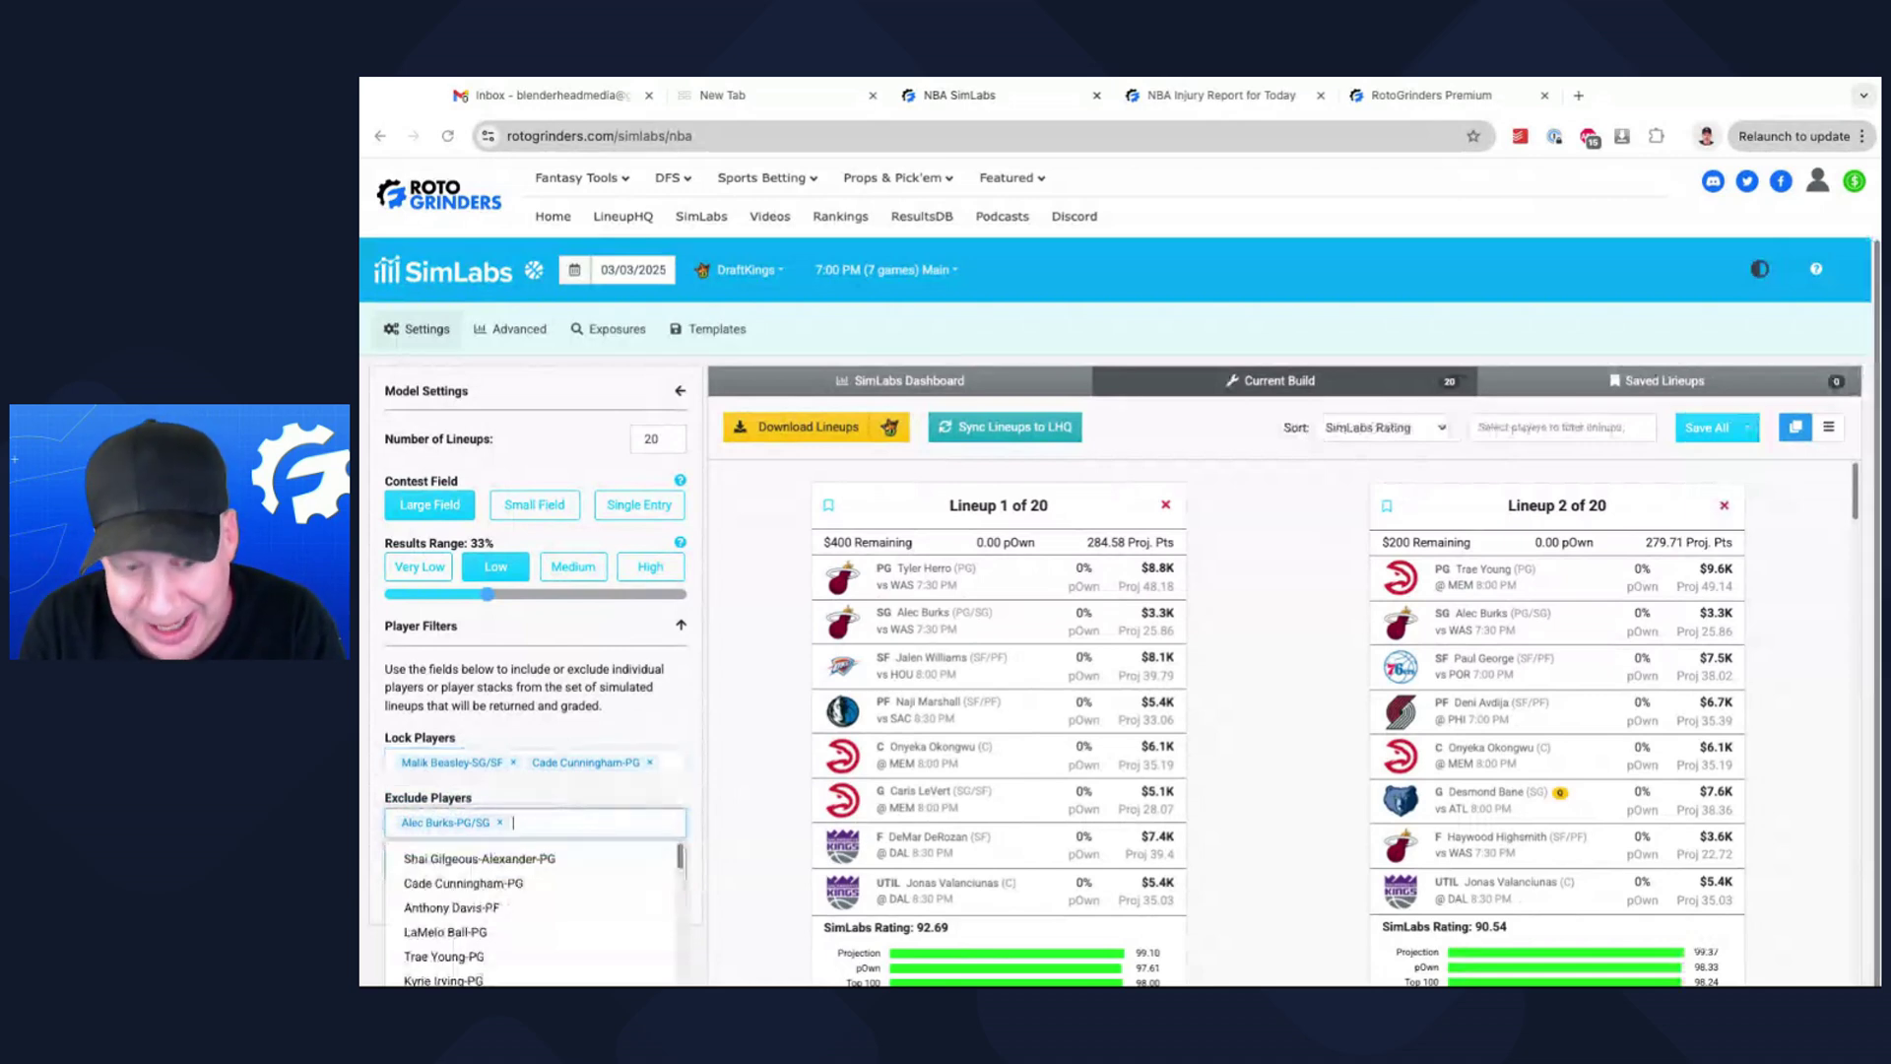
text(o)
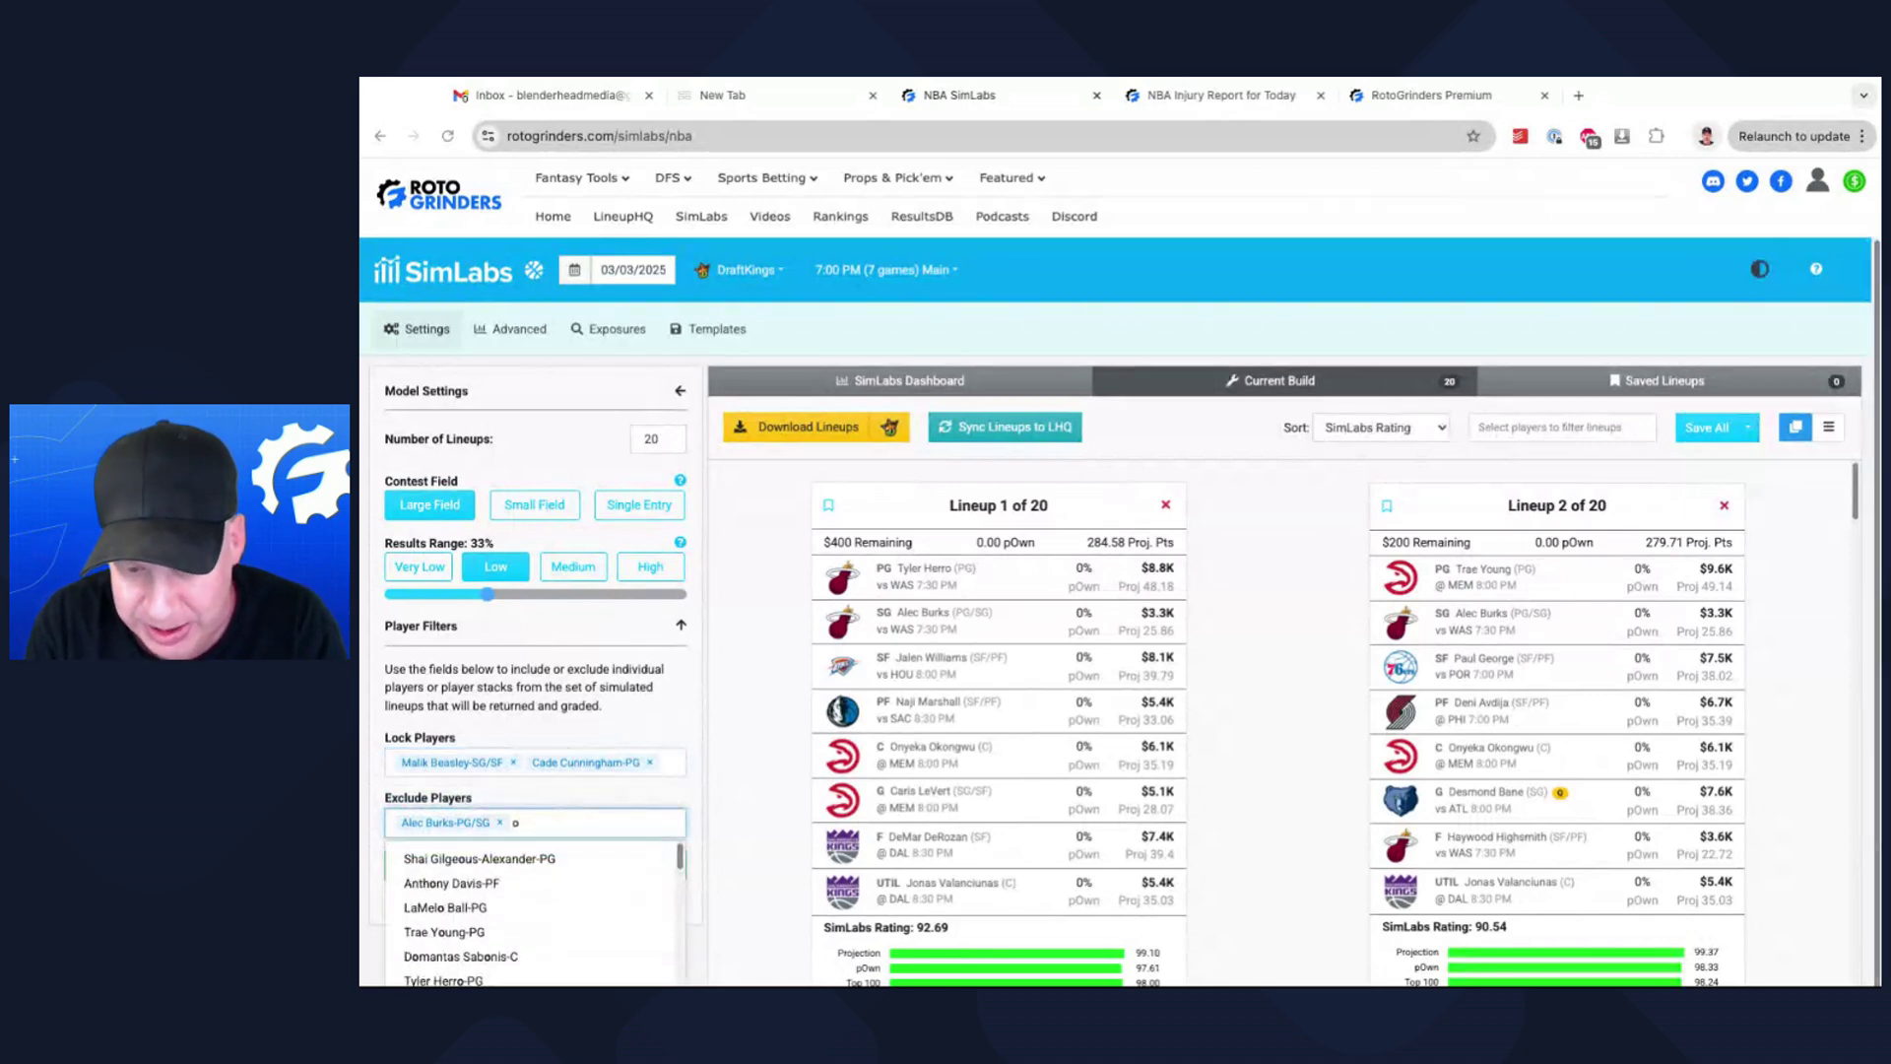
key(BackSpace)
text(onye)
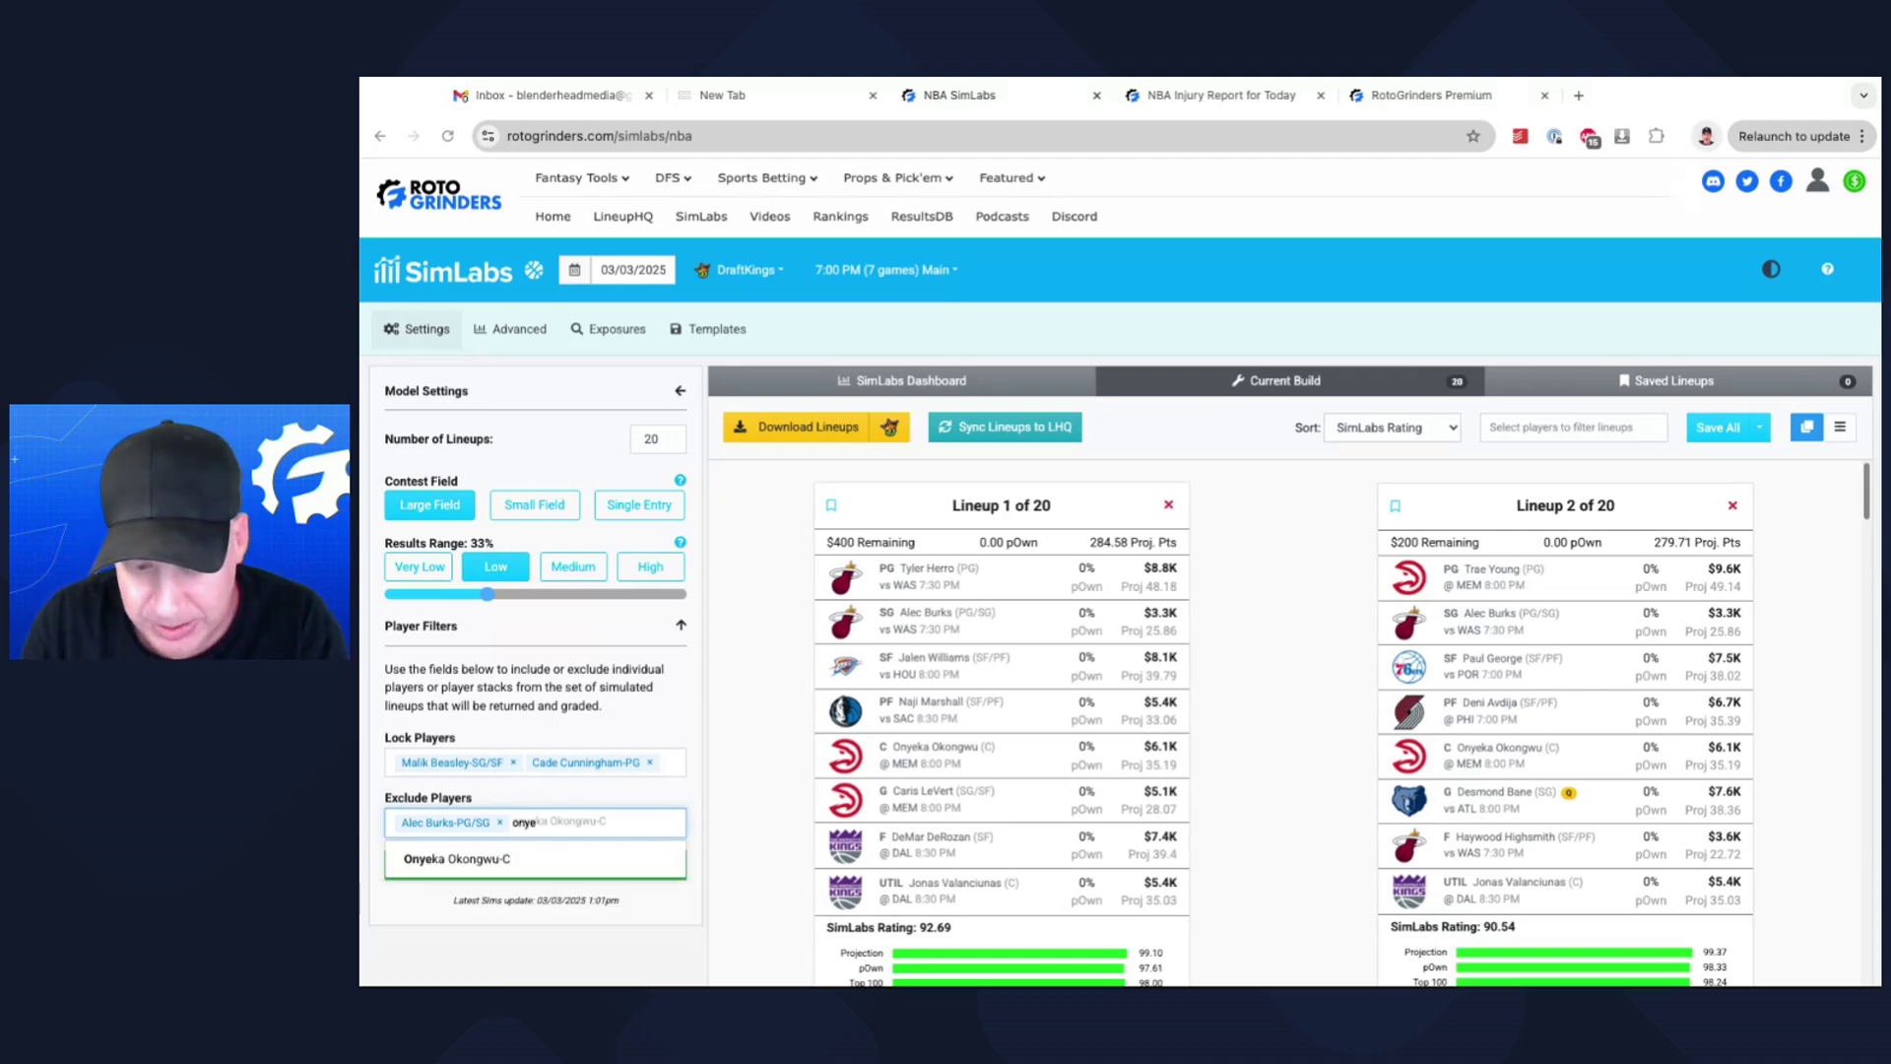
click(591, 857)
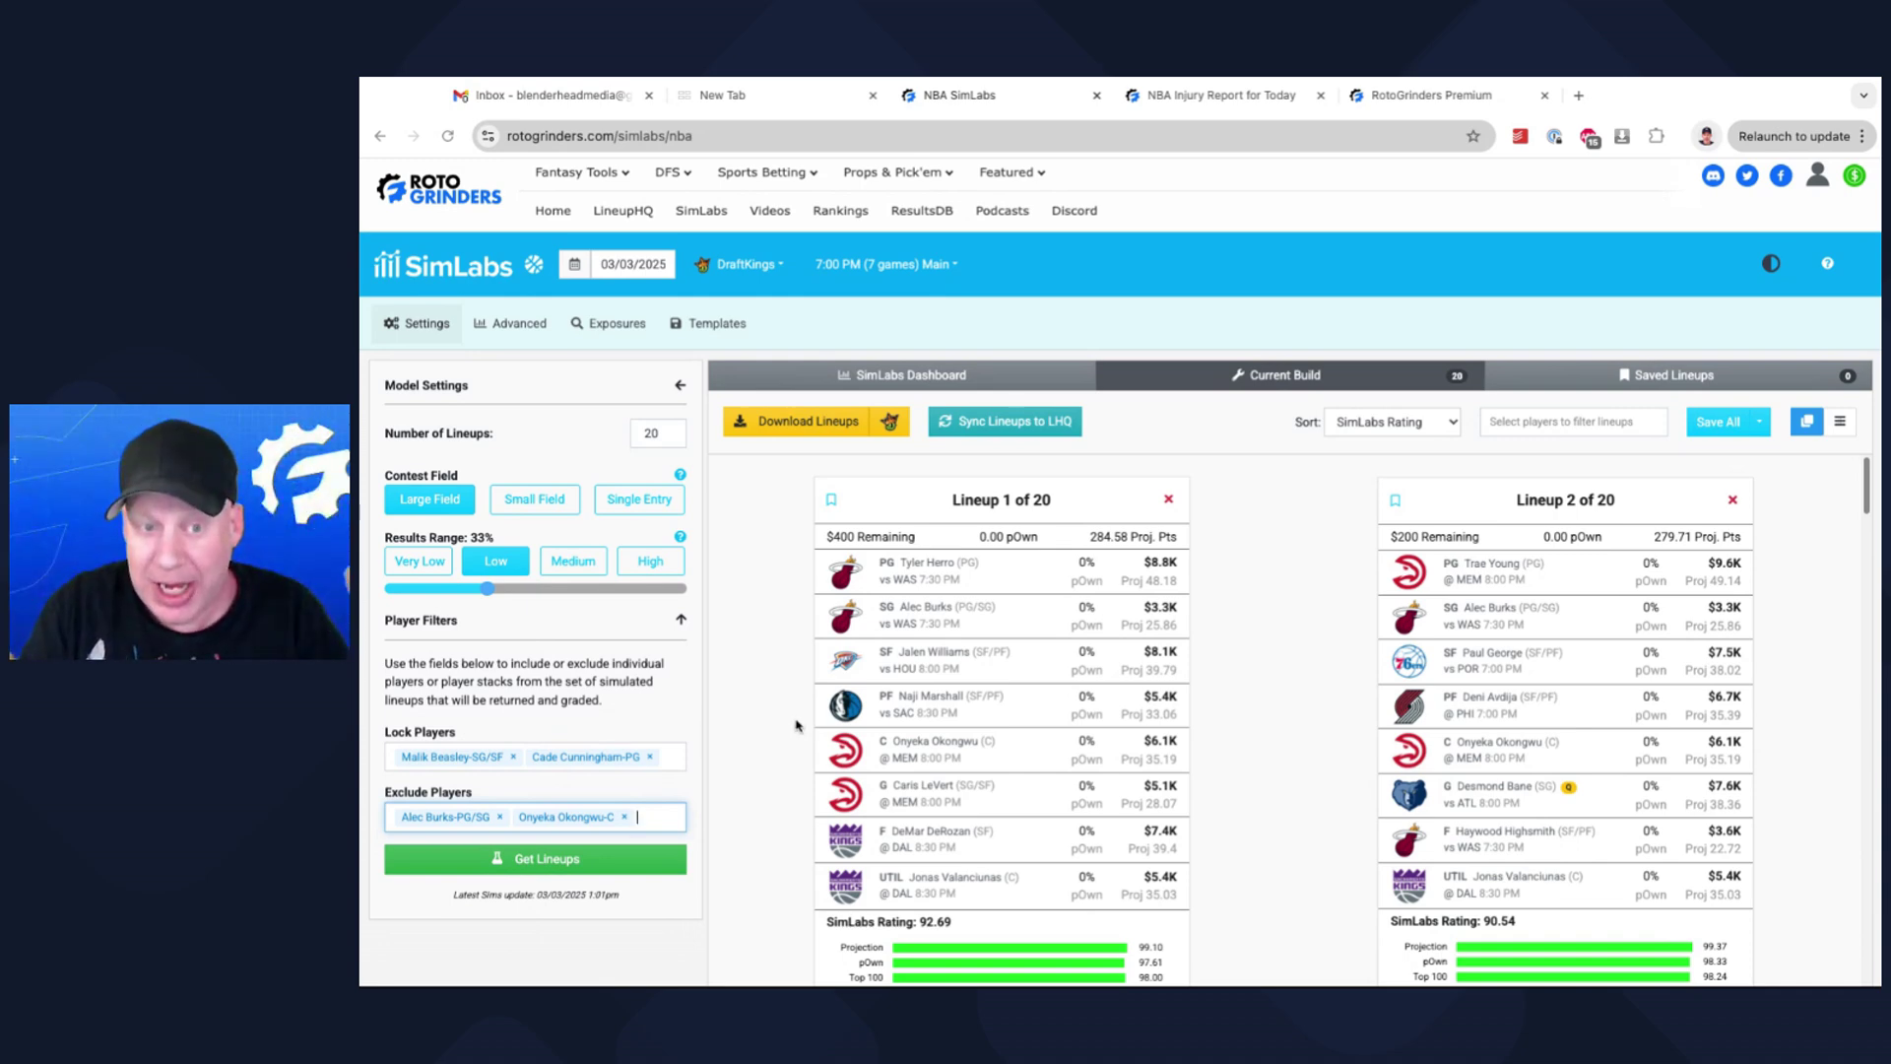
Generate the 20 lineups with these player filters and review the resulting rosters and player exposures
click(548, 867)
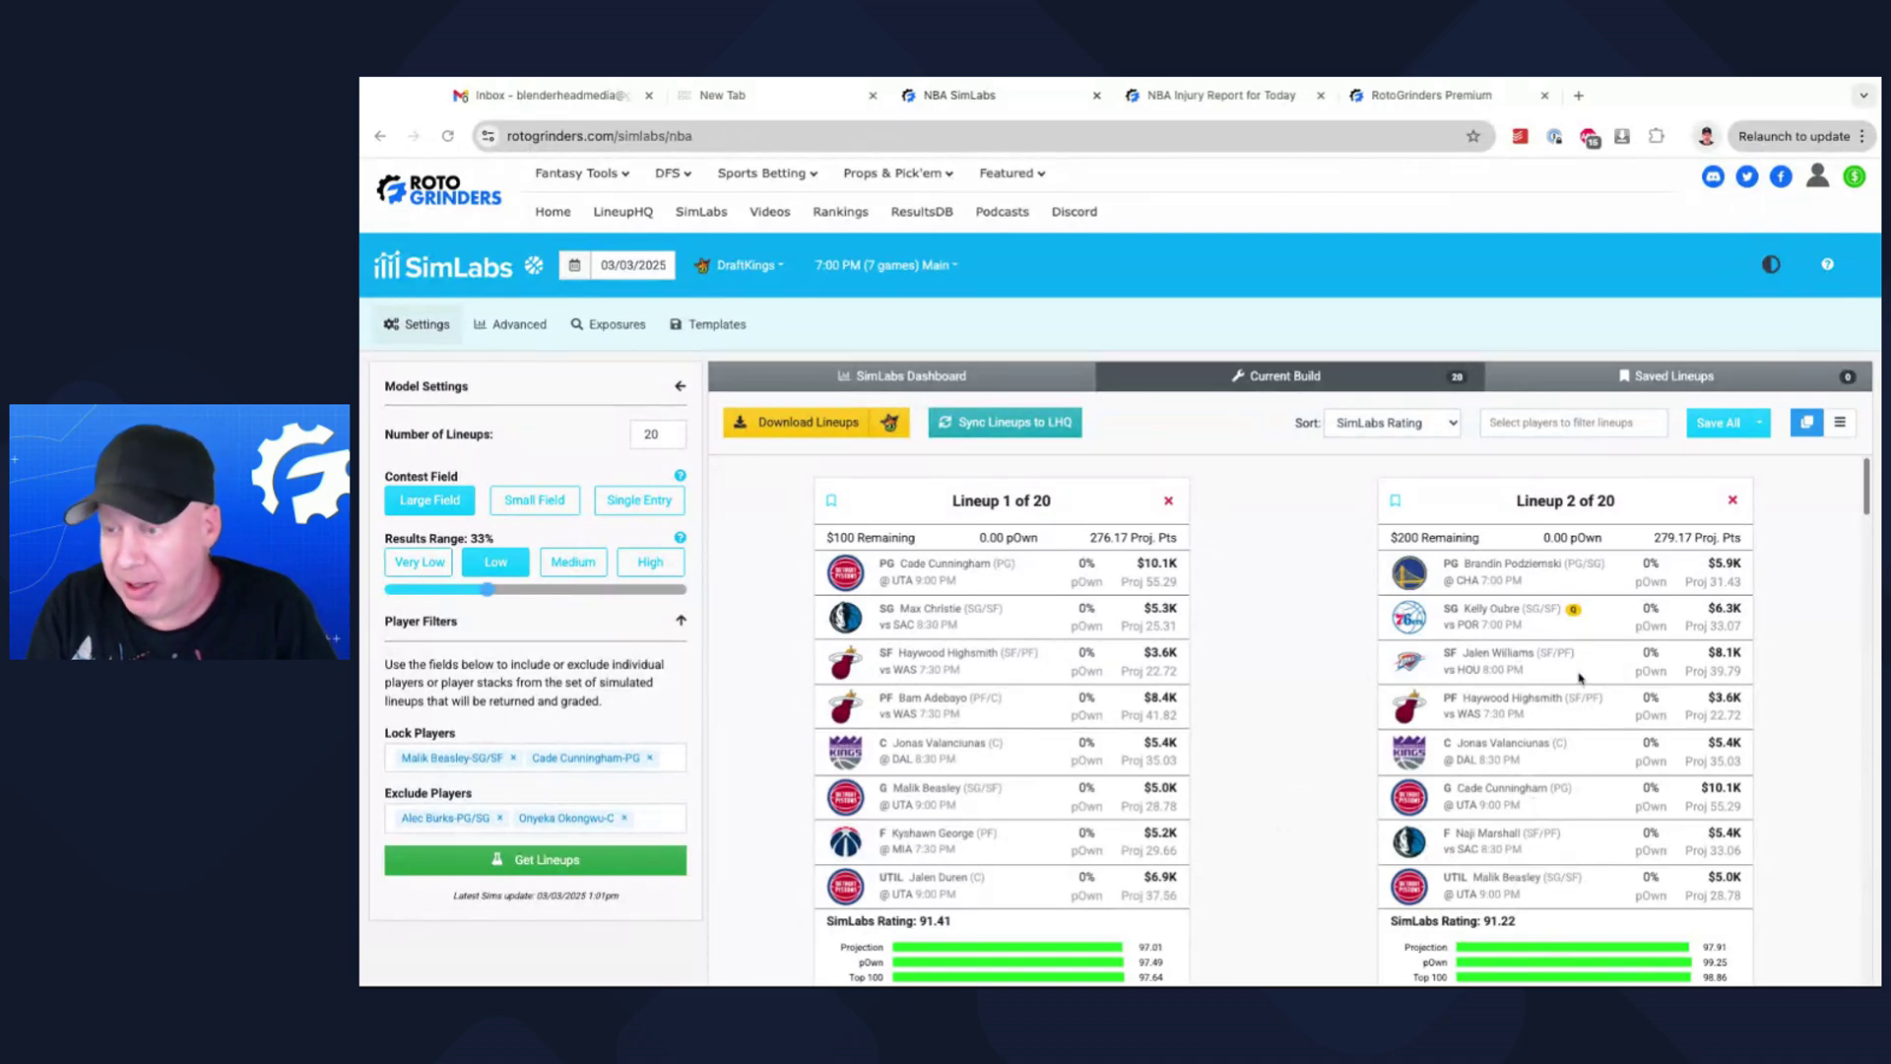
scroll(1302, 610, down, 5)
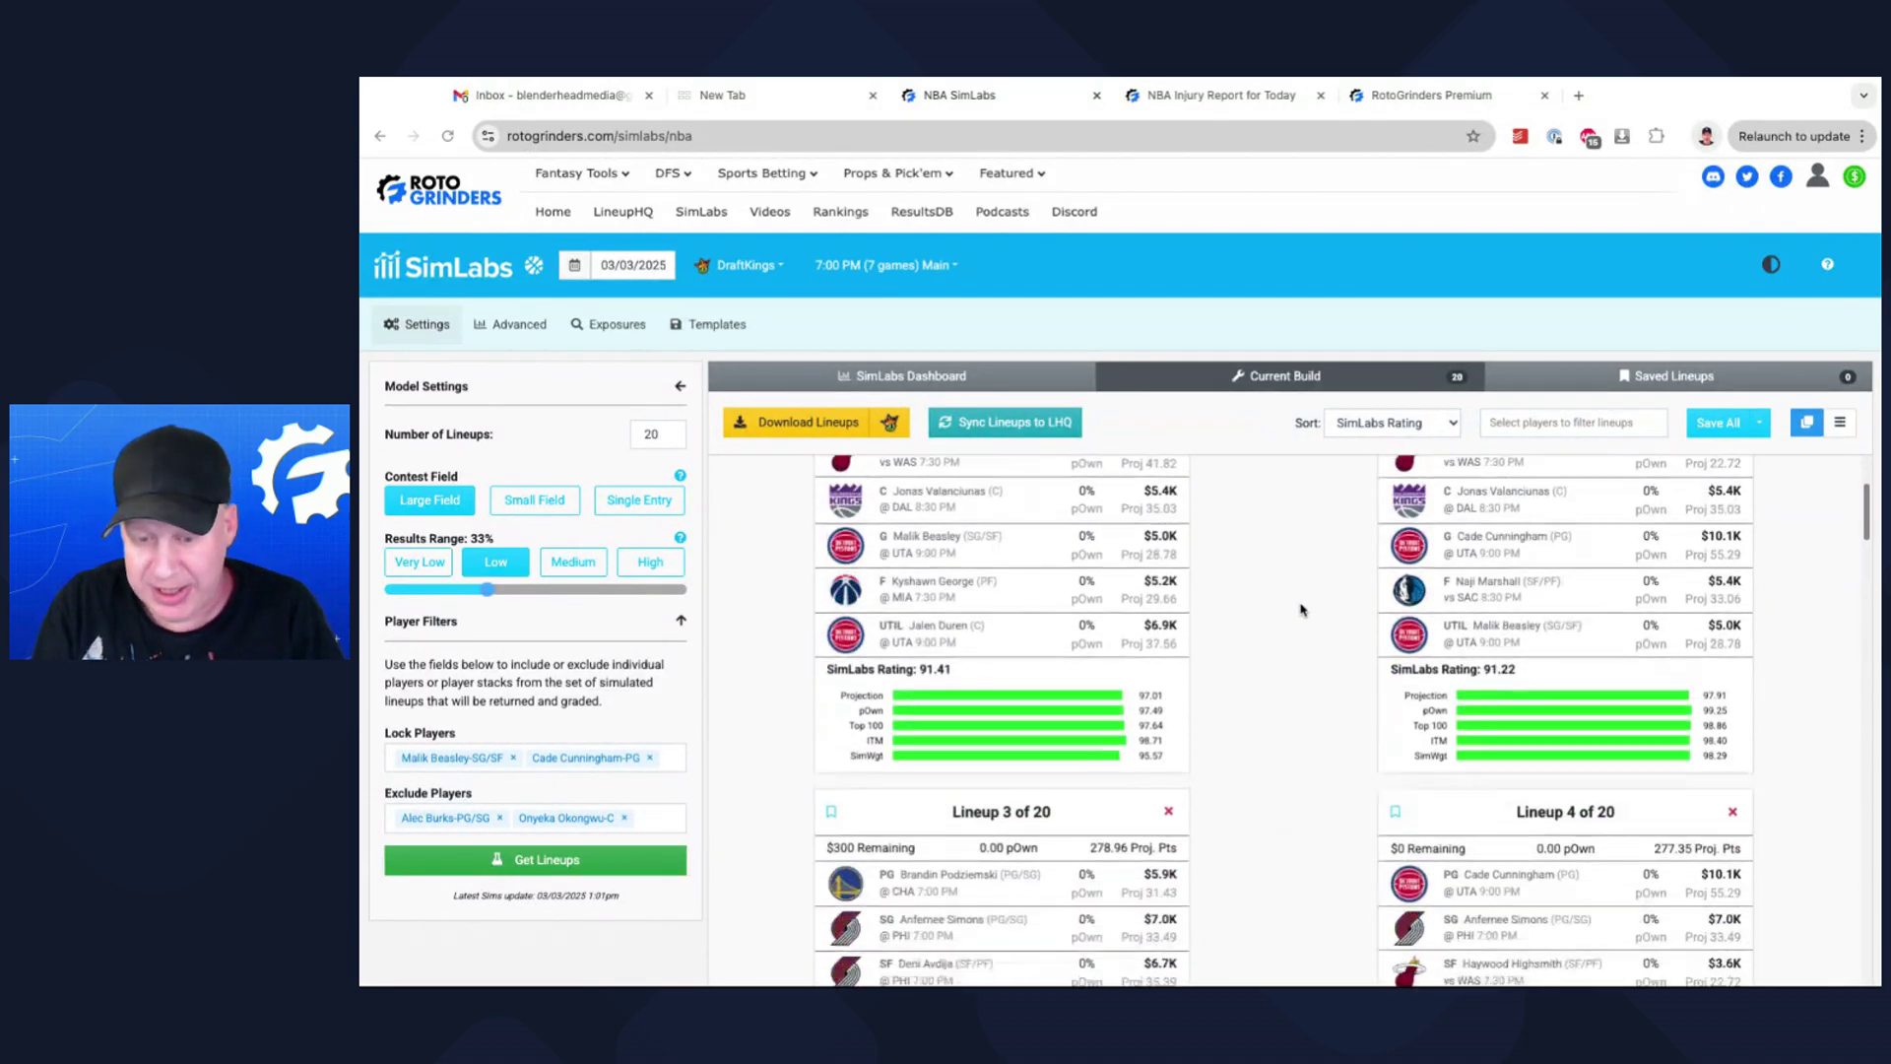
scroll(1300, 611, down, 2)
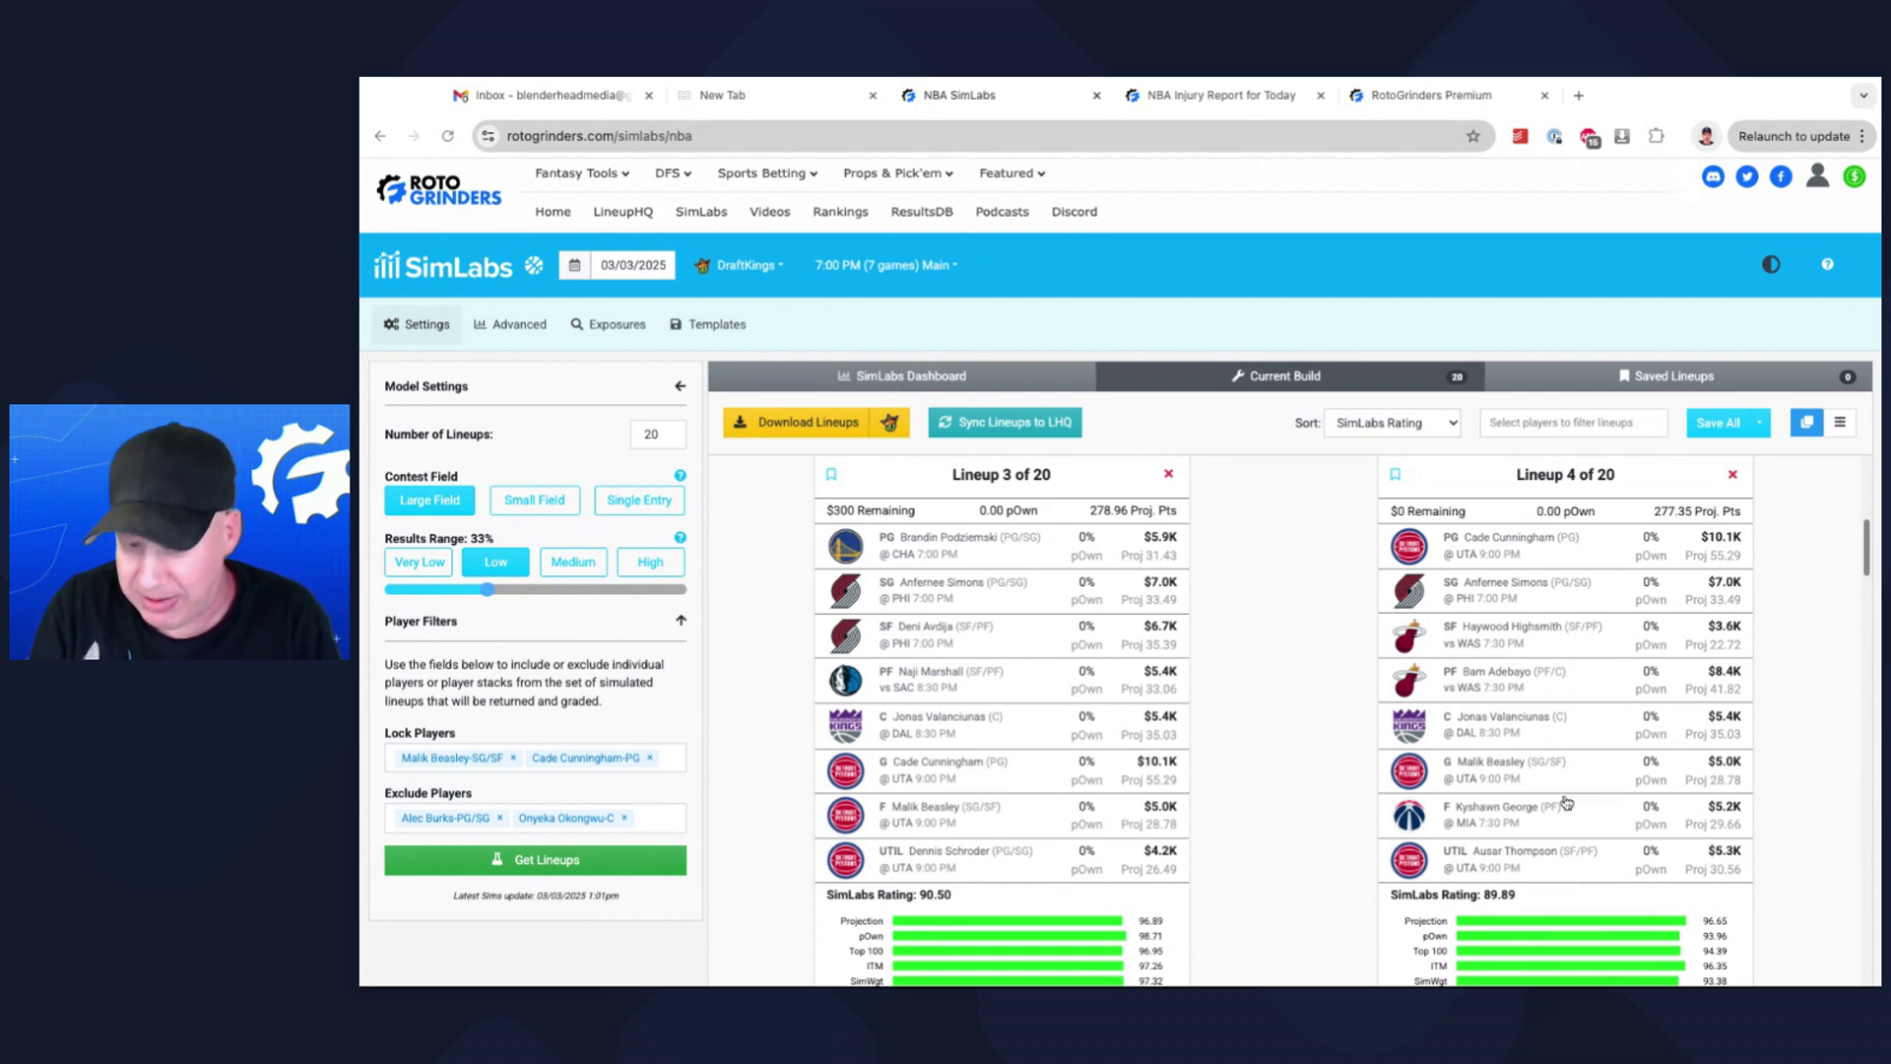
click(615, 327)
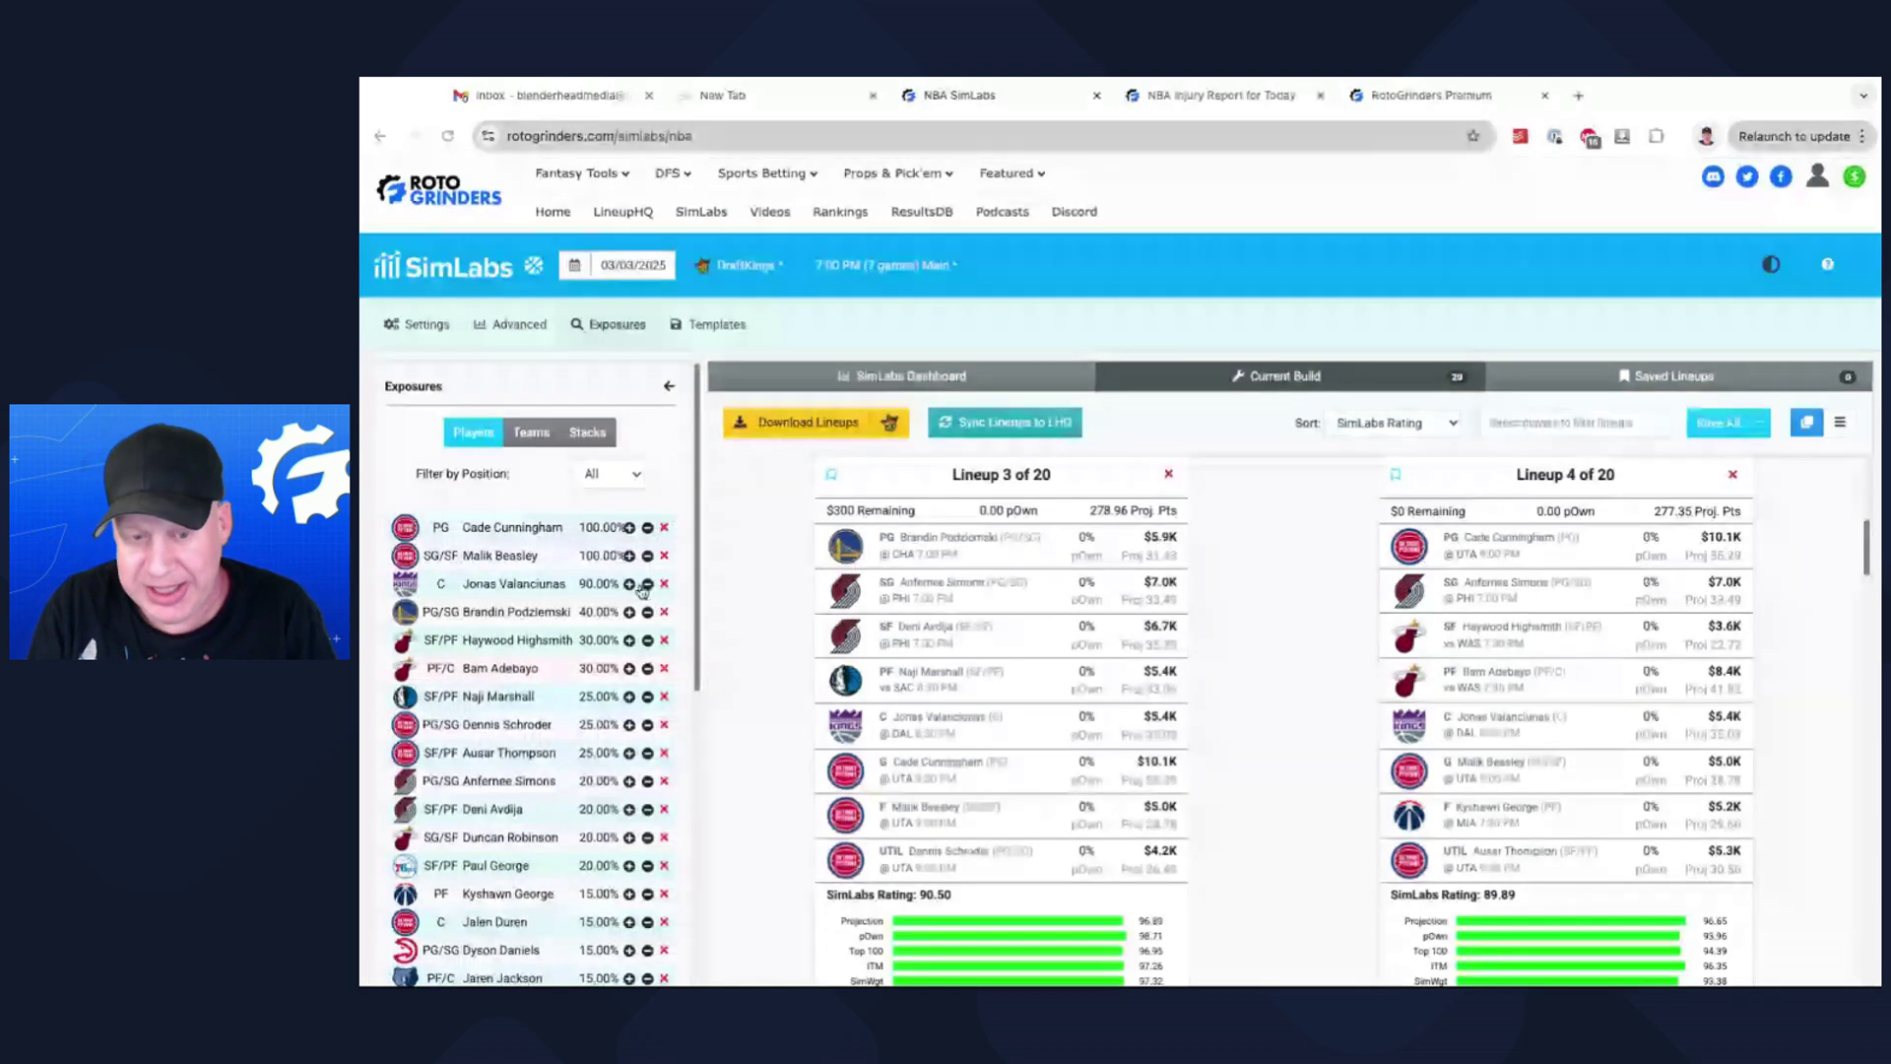
scroll(588, 601, up, 1)
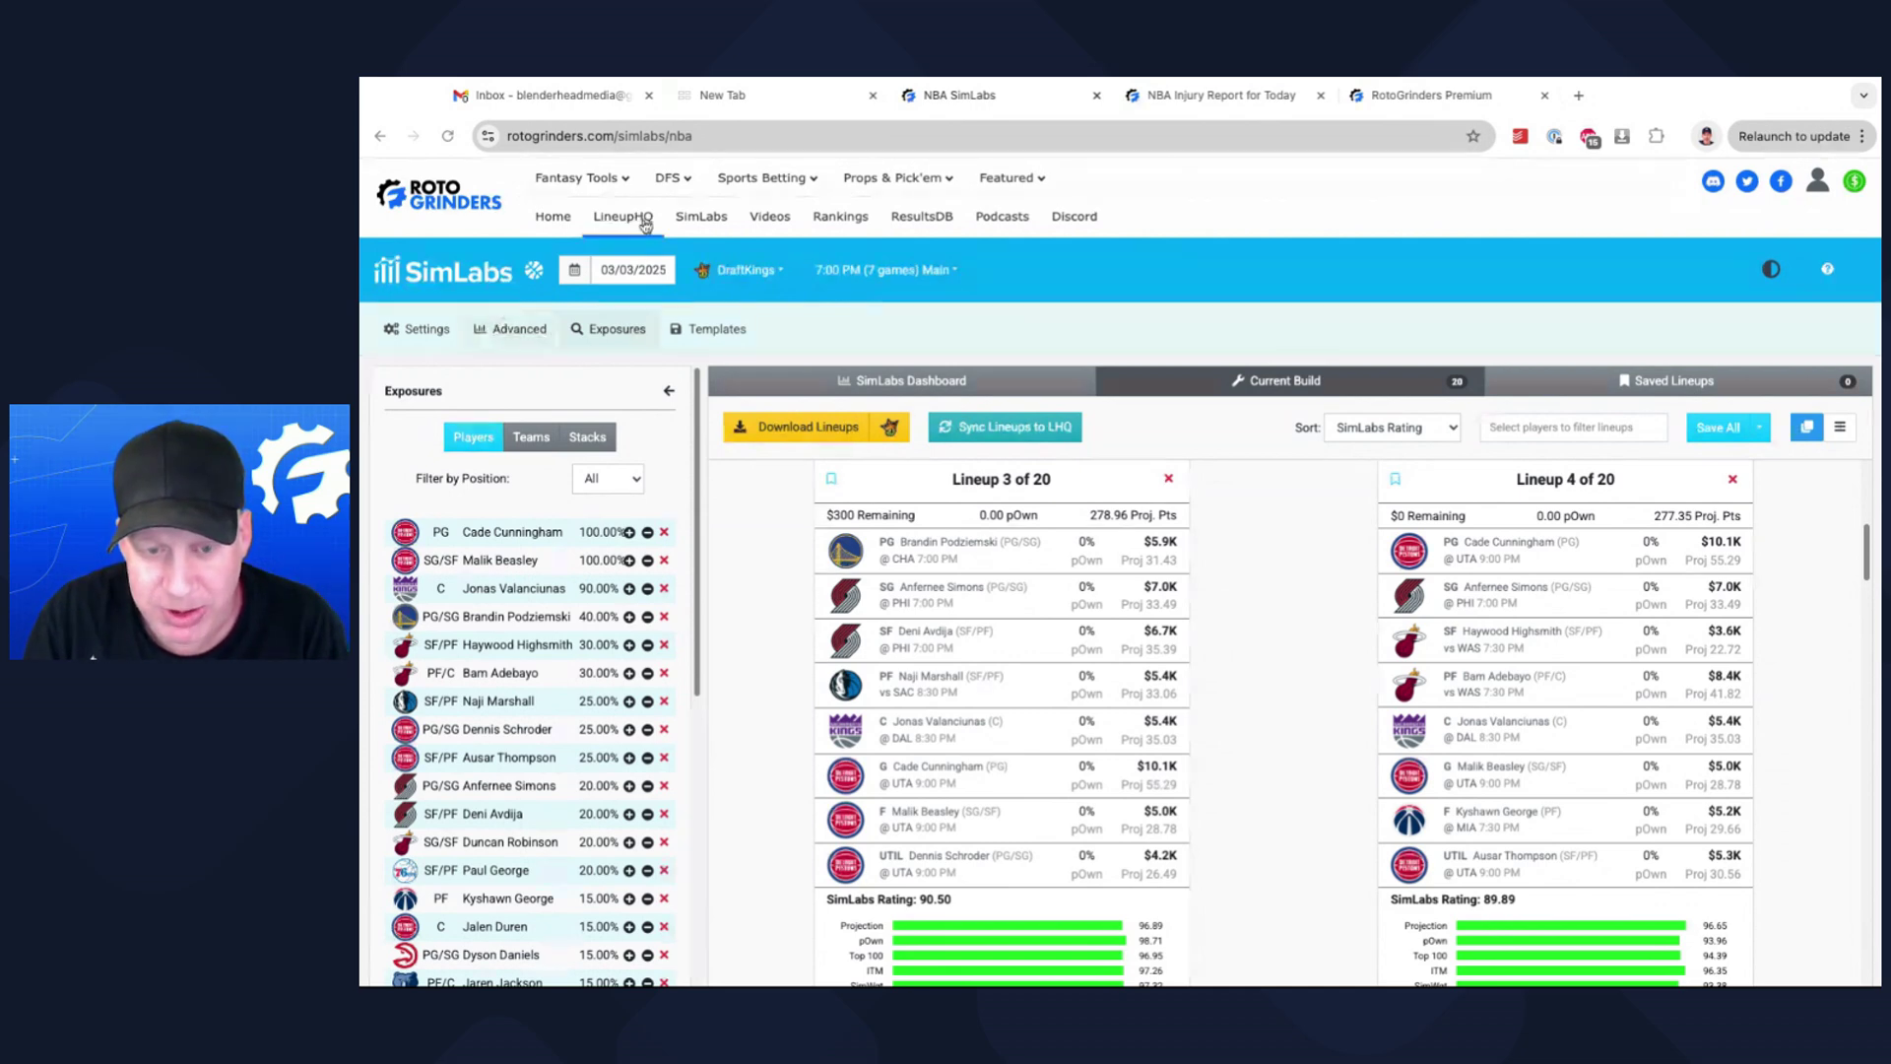
Return to the model settings and clear all locked and excluded players
click(434, 339)
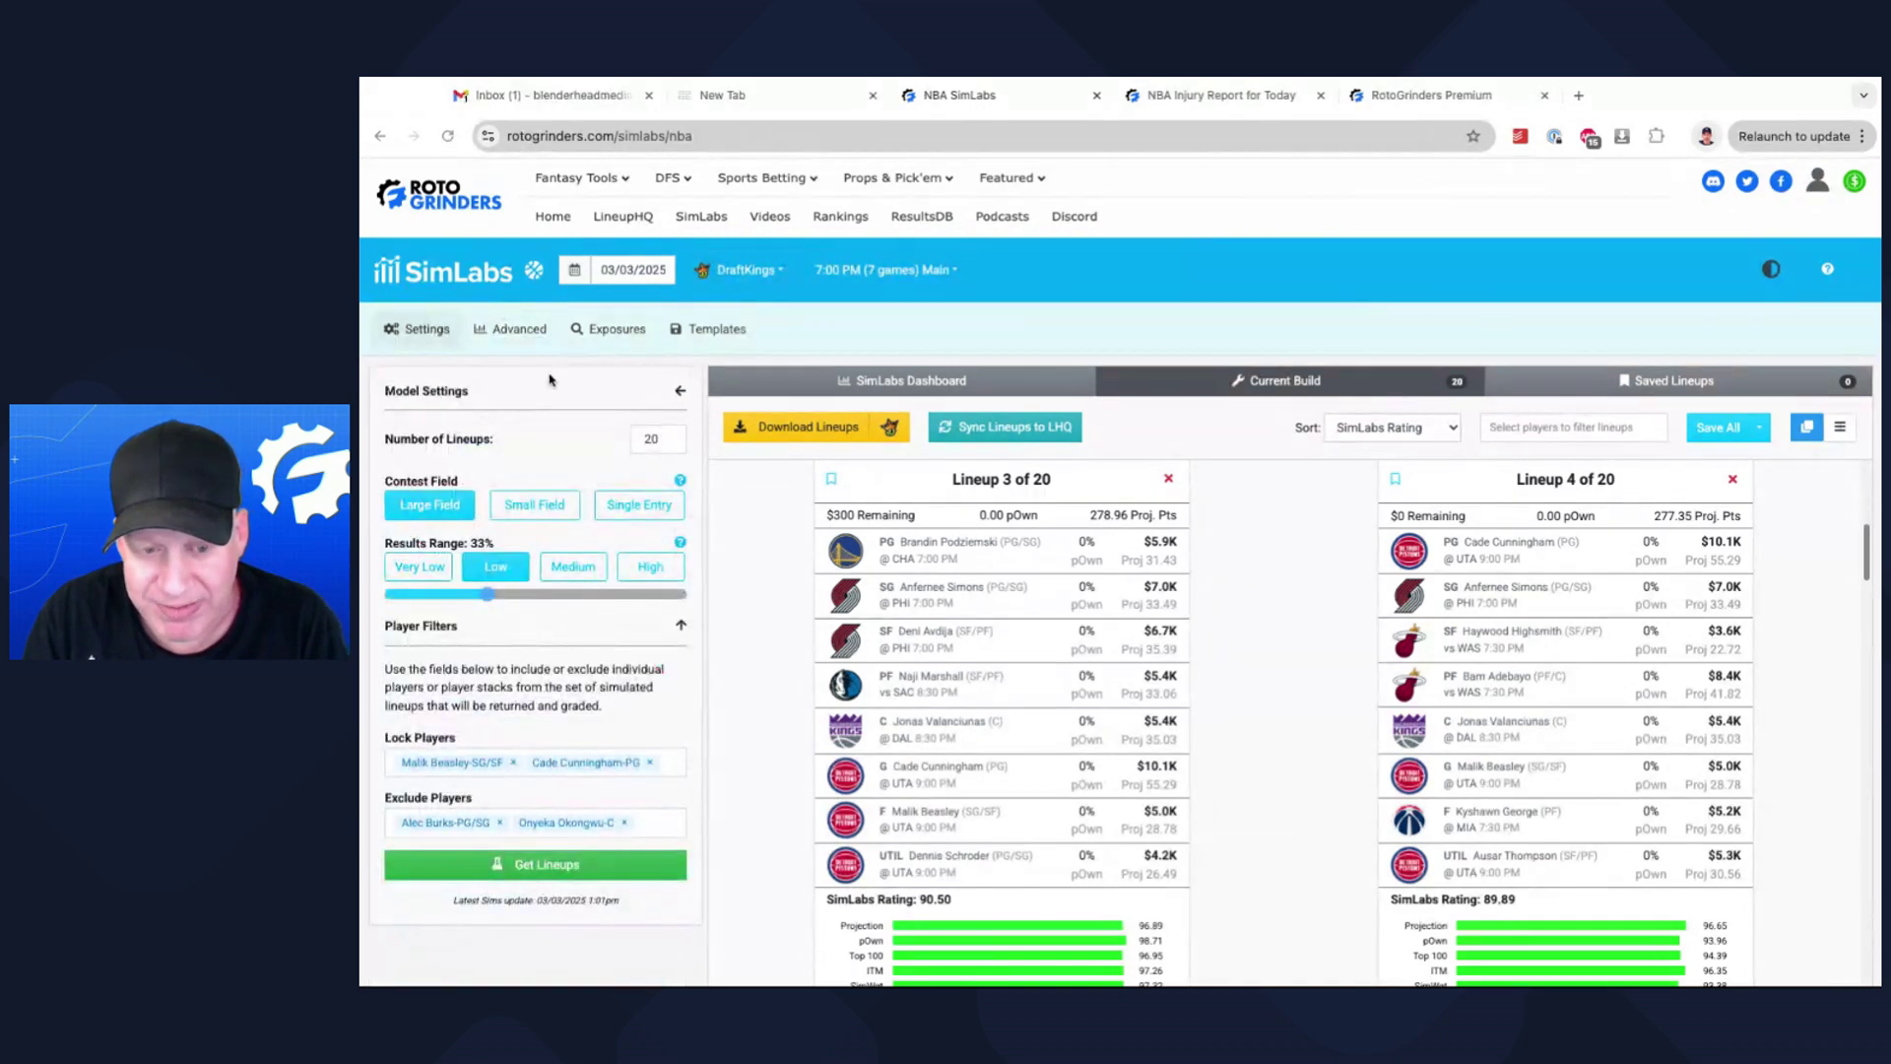
click(862, 392)
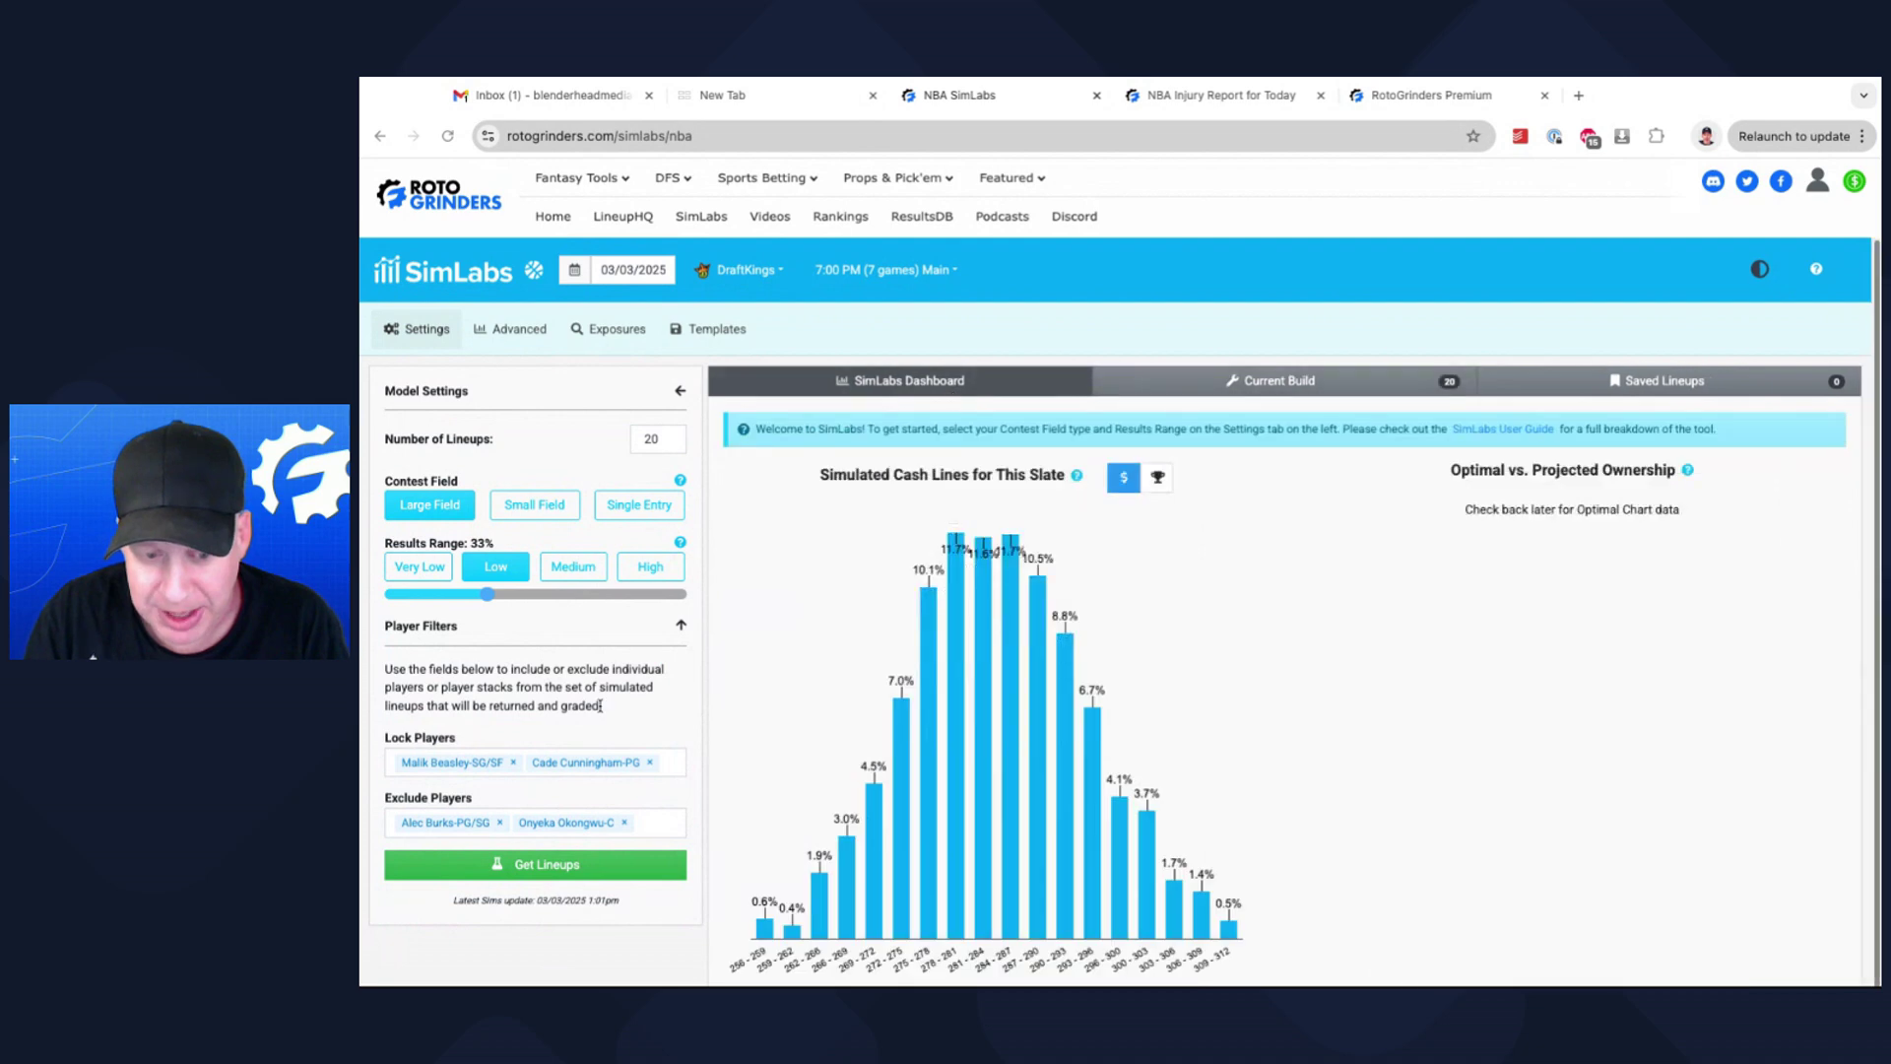
click(496, 824)
click(514, 763)
click(511, 823)
click(519, 763)
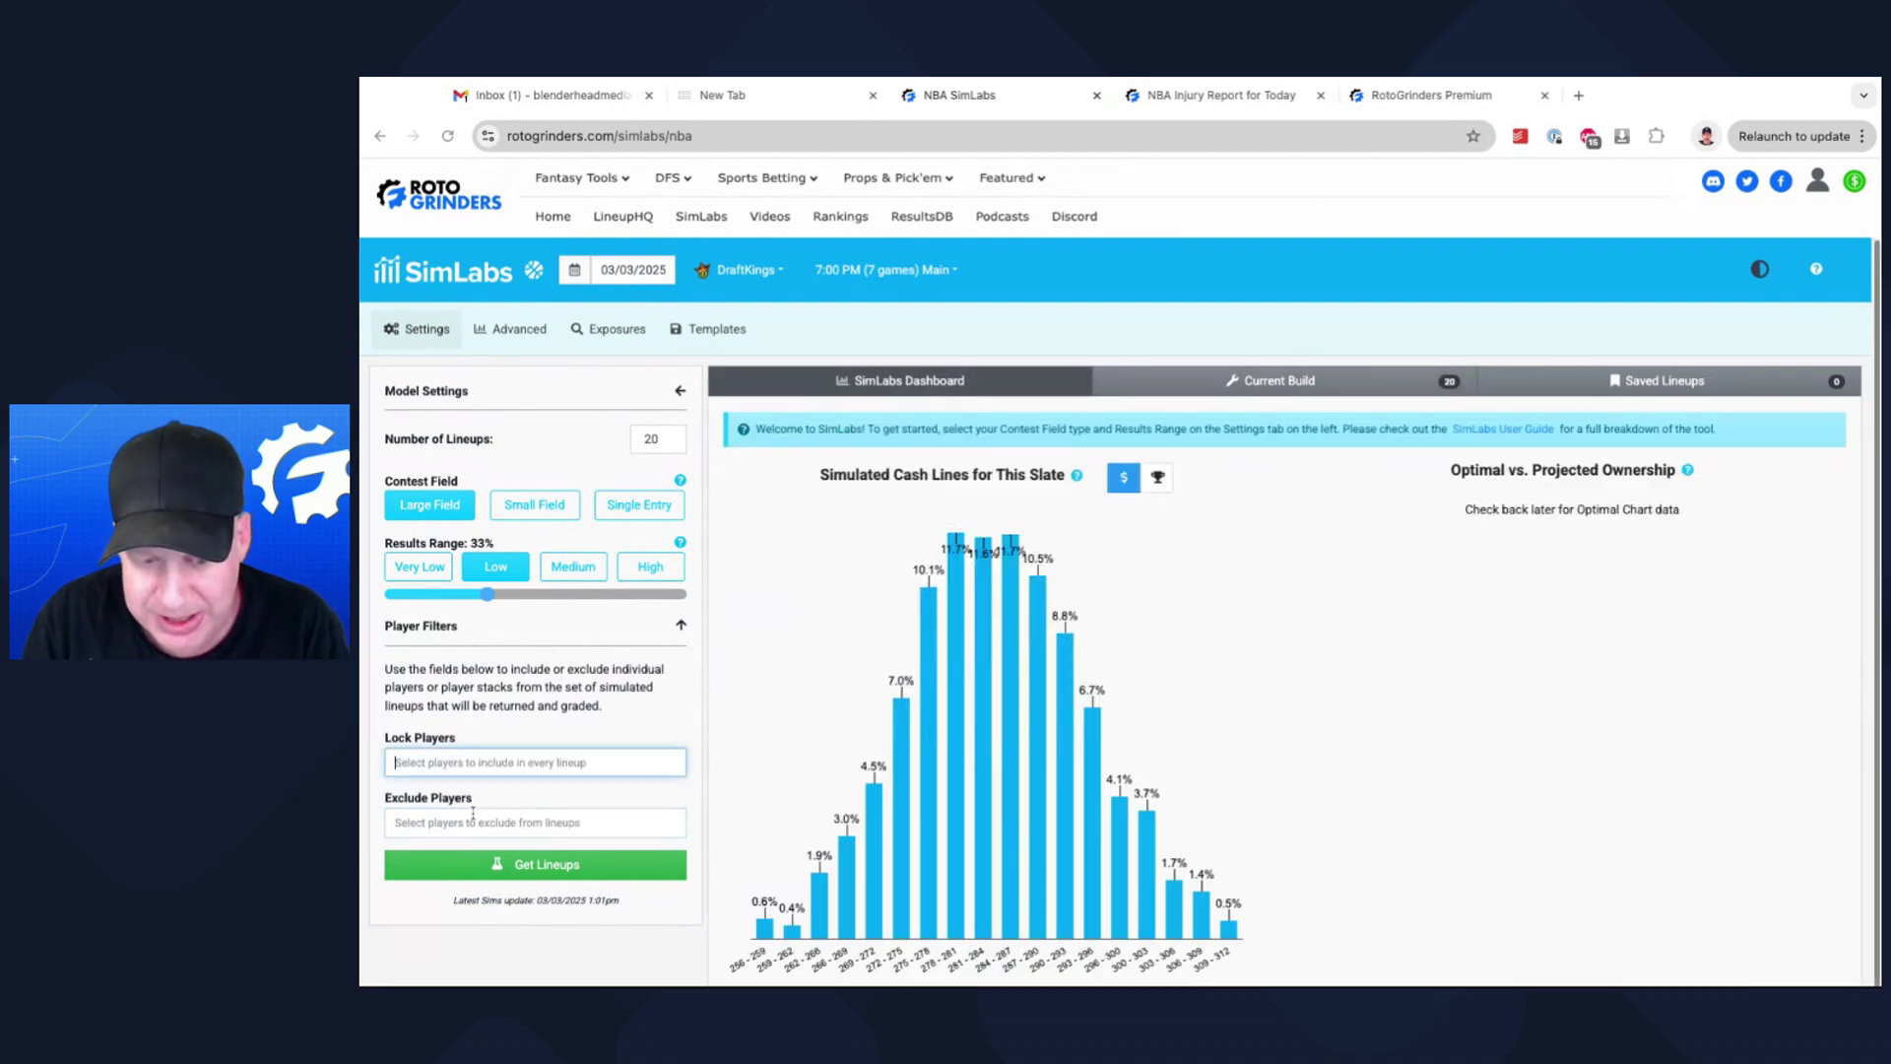
Exclude Alec Burks and Cade Cunningham from the lineups
click(476, 821)
text(burk)
key(Return)
text(ad)
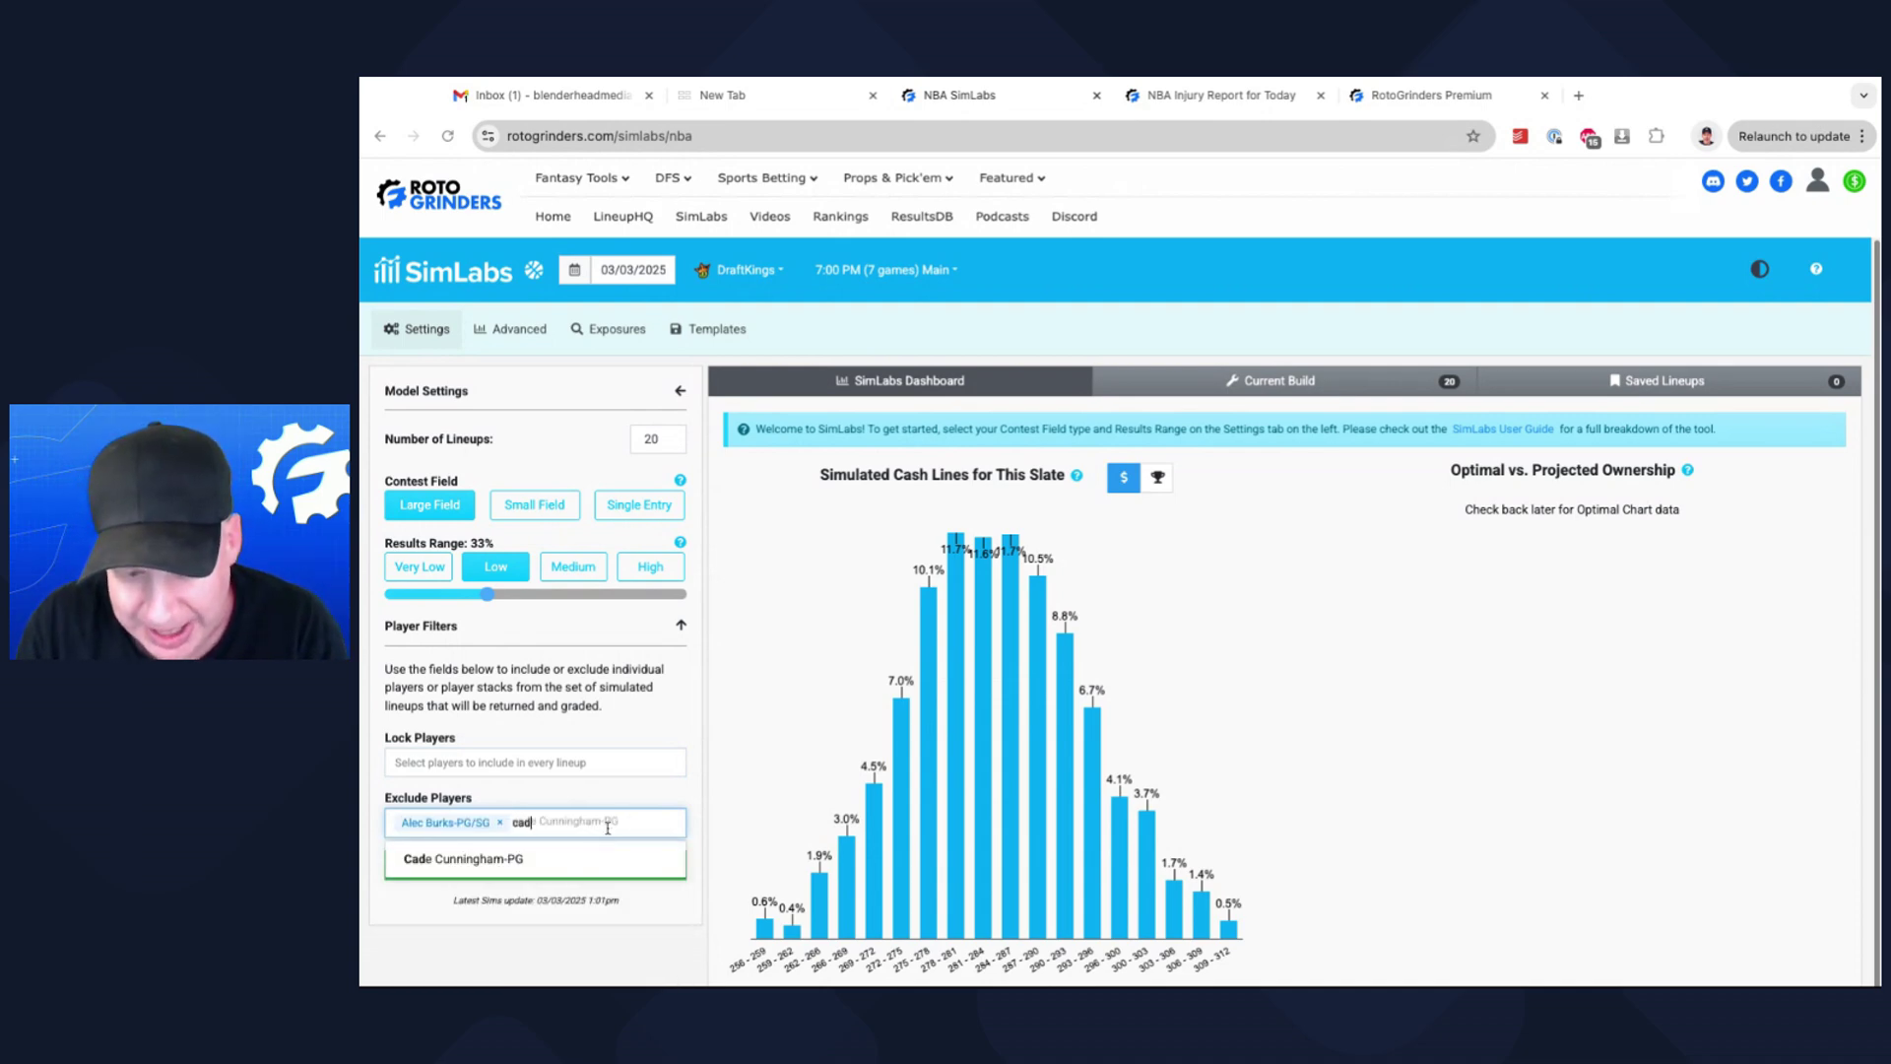
click(603, 856)
Generate 150 lineups with Malik Beasley locked into every one
double_click(653, 440)
text(150)
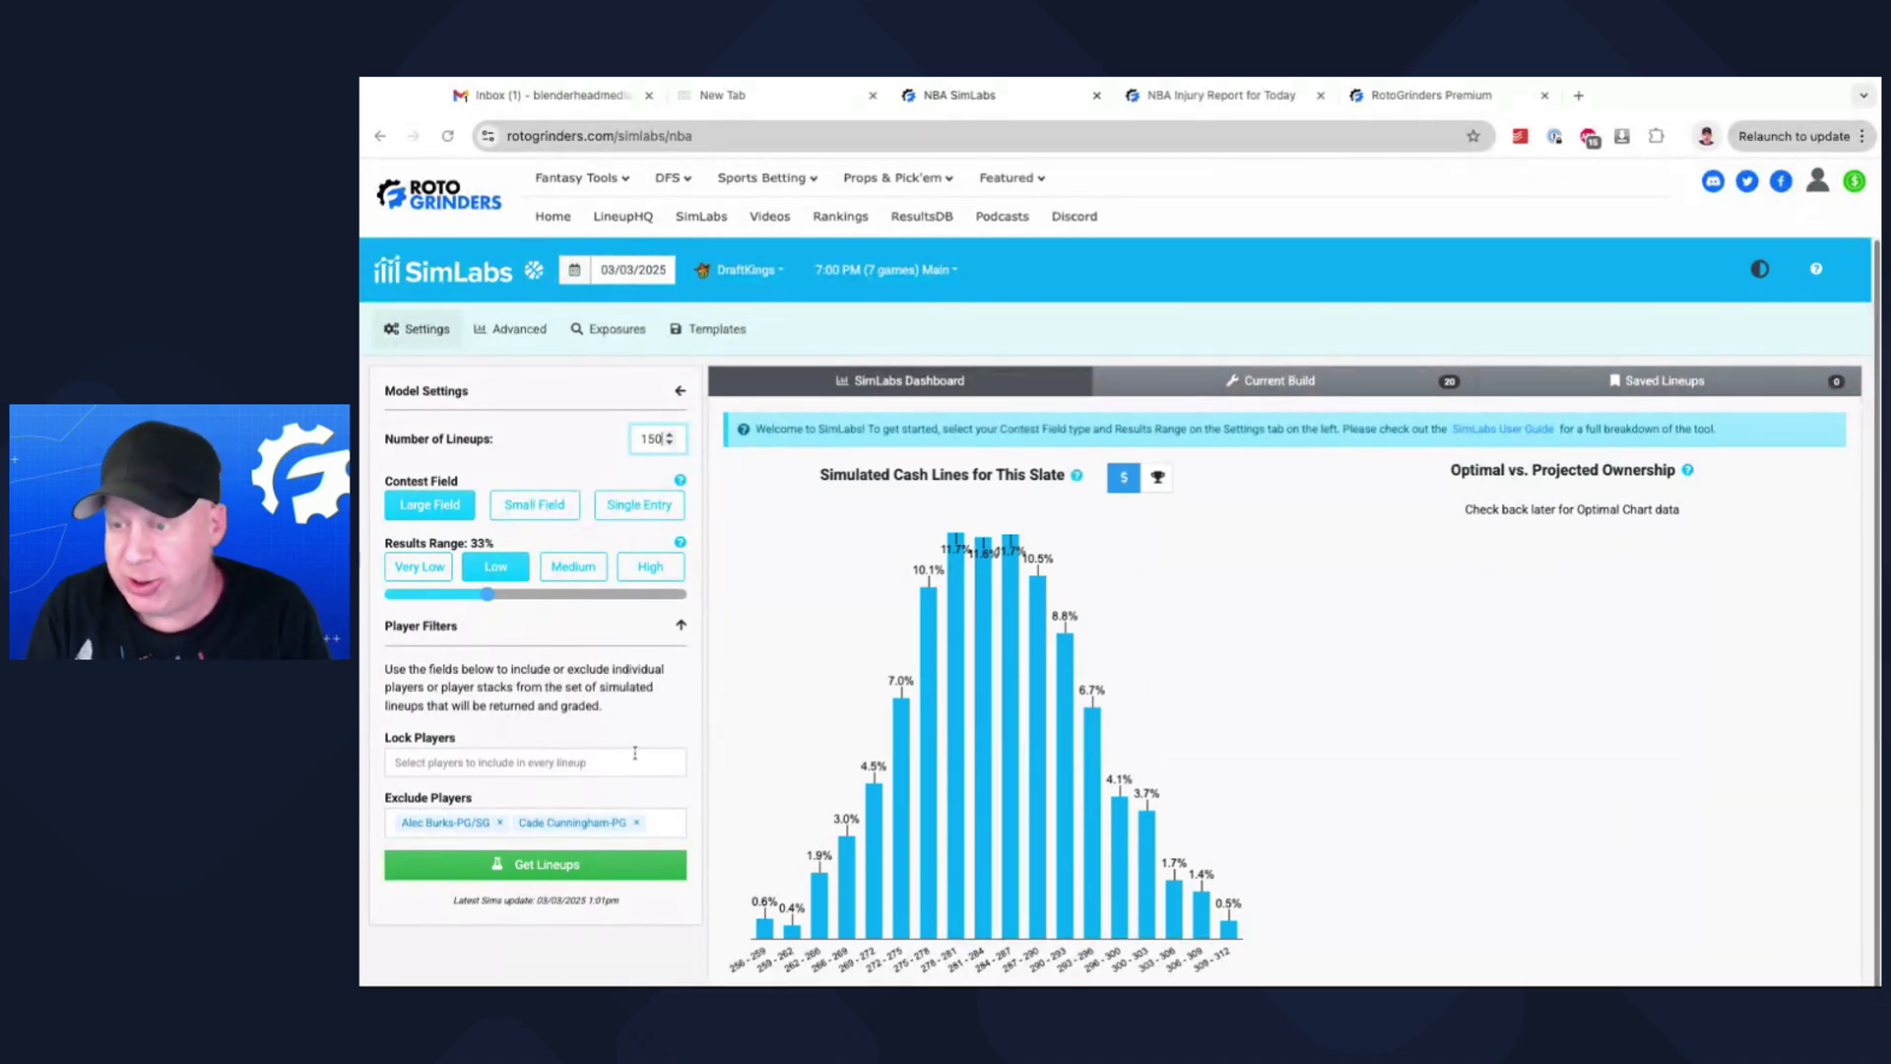
click(552, 764)
text(mai)
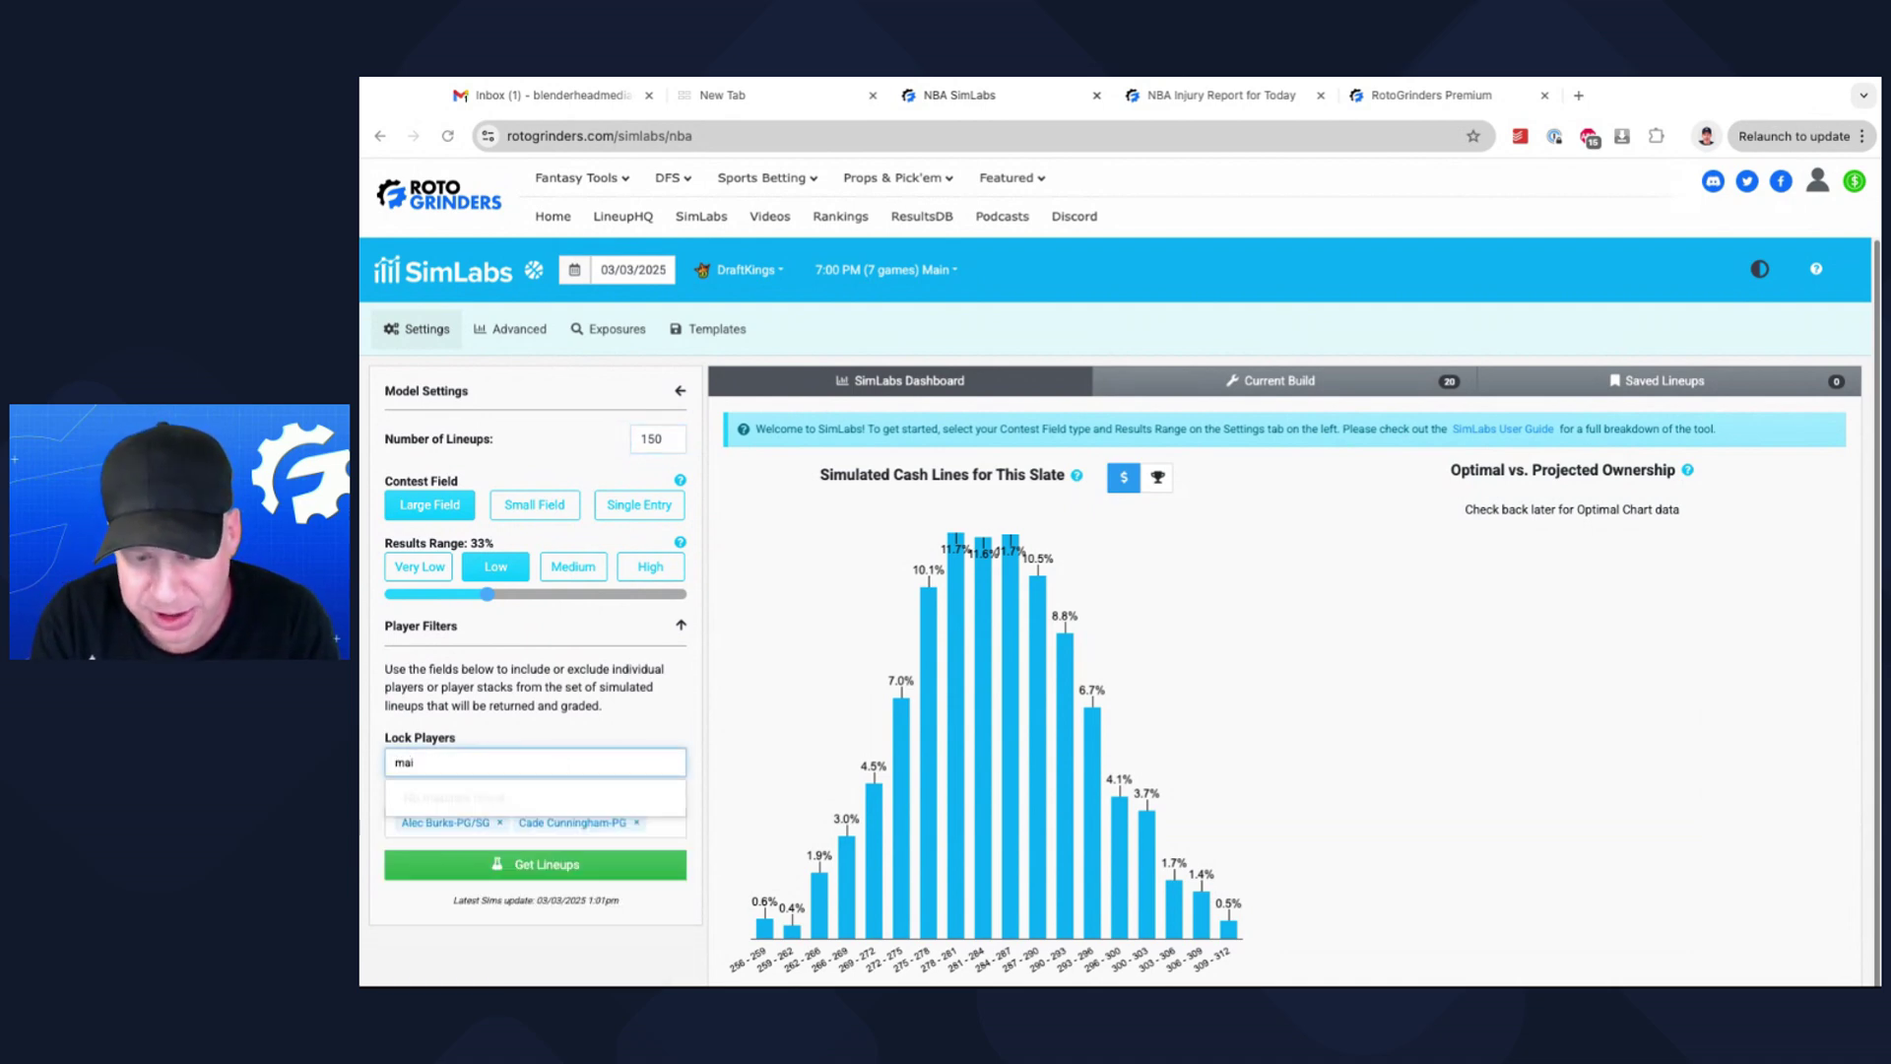
key(BackSpace)
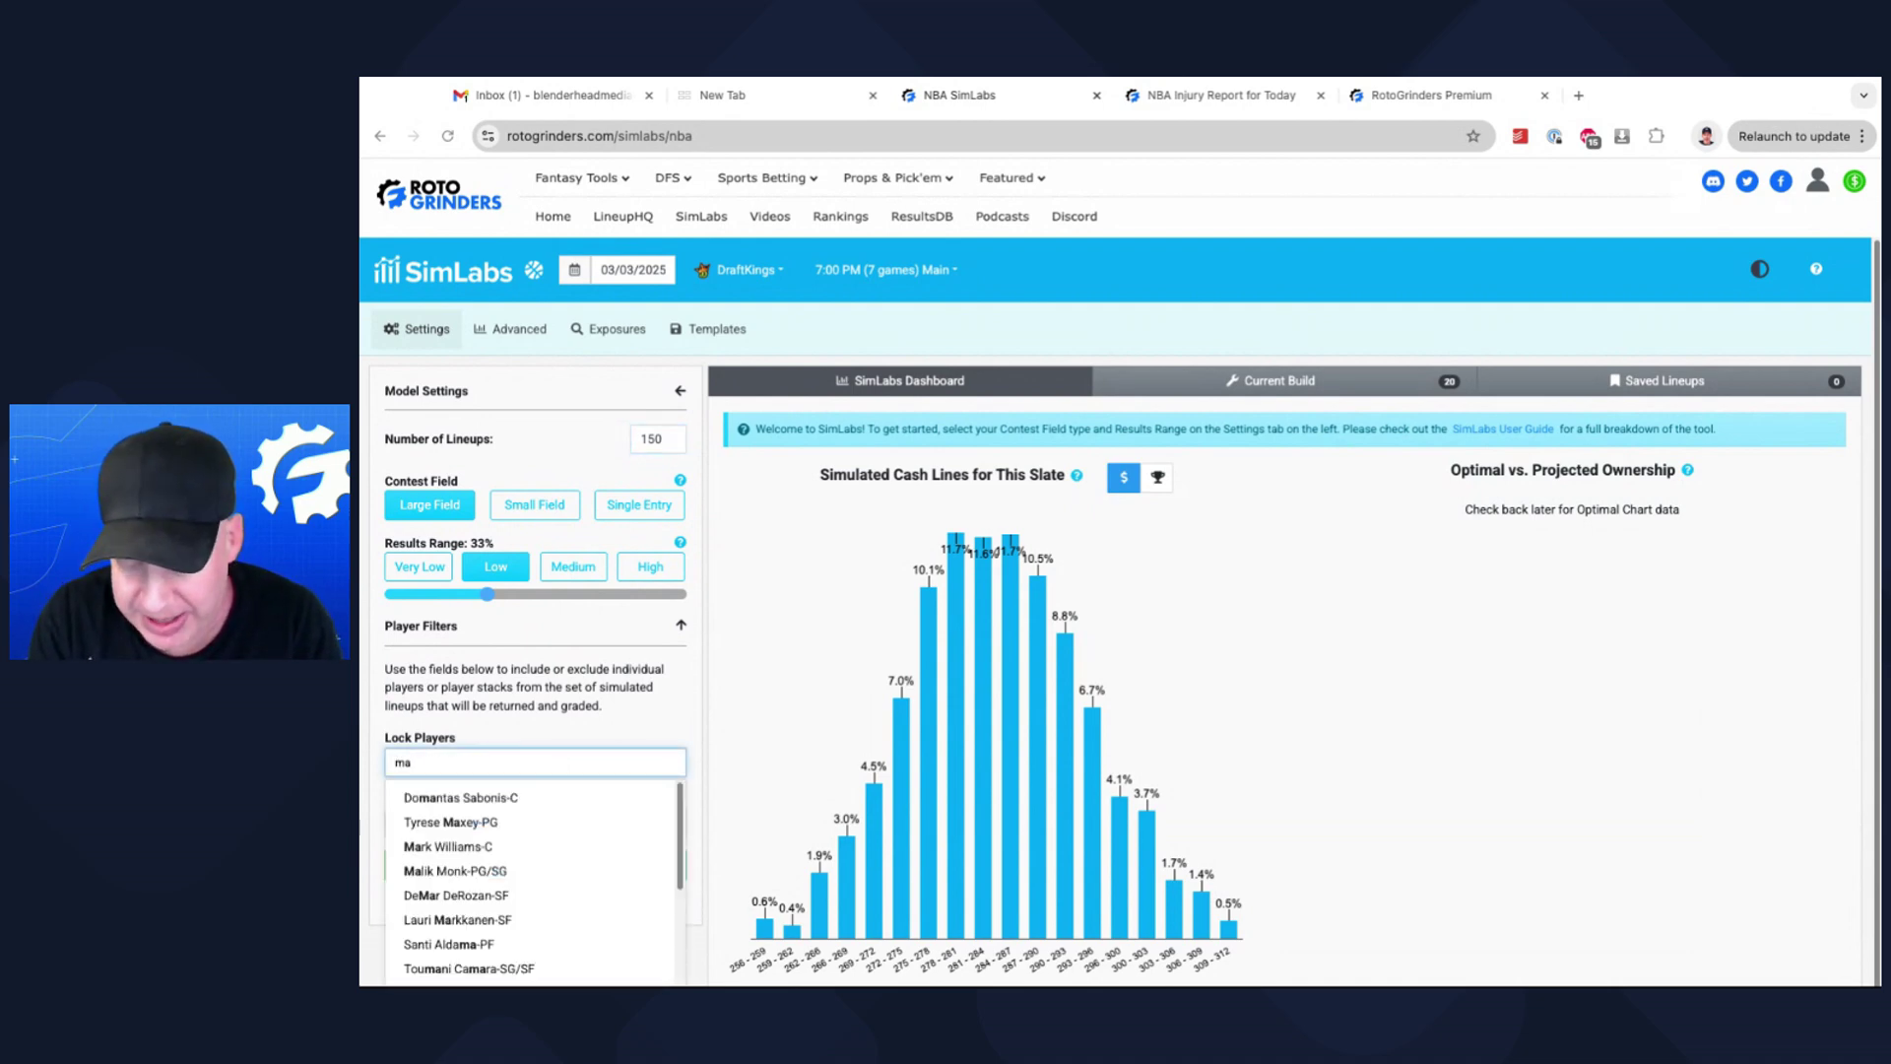
text(lik)
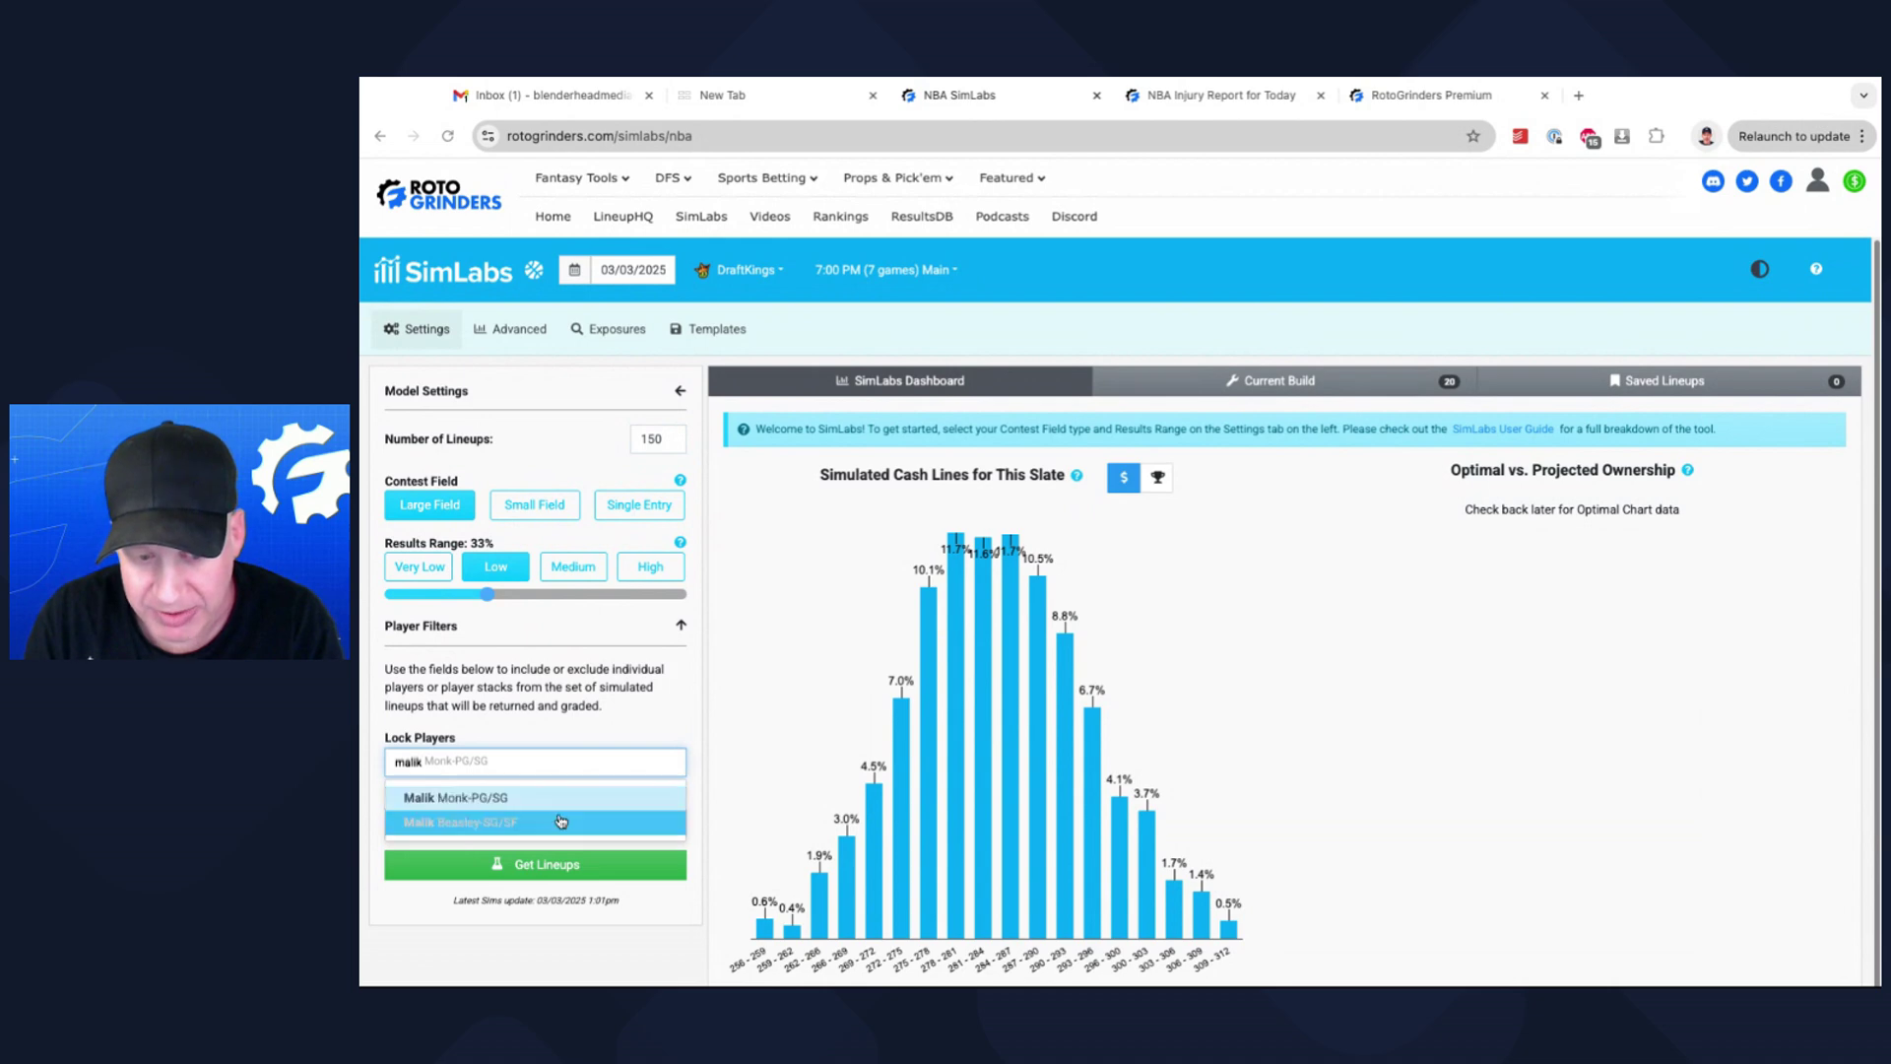
click(562, 824)
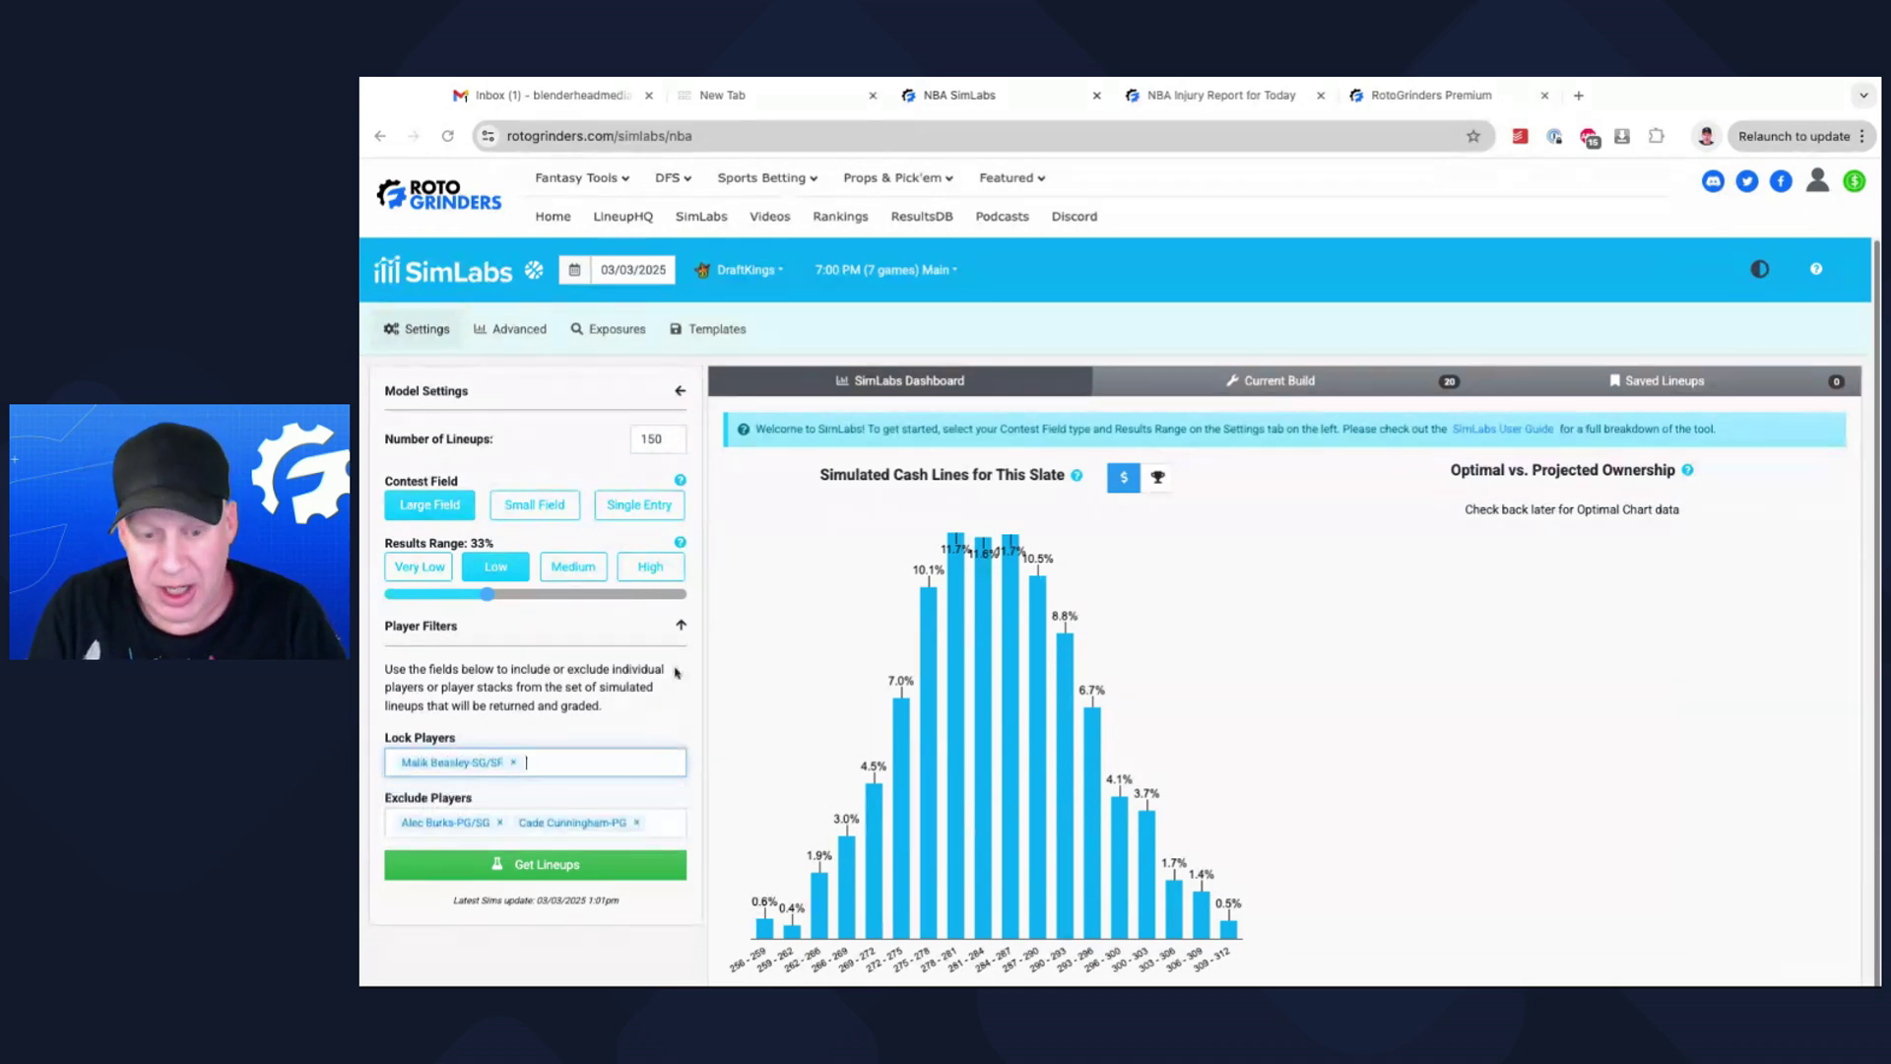
click(559, 867)
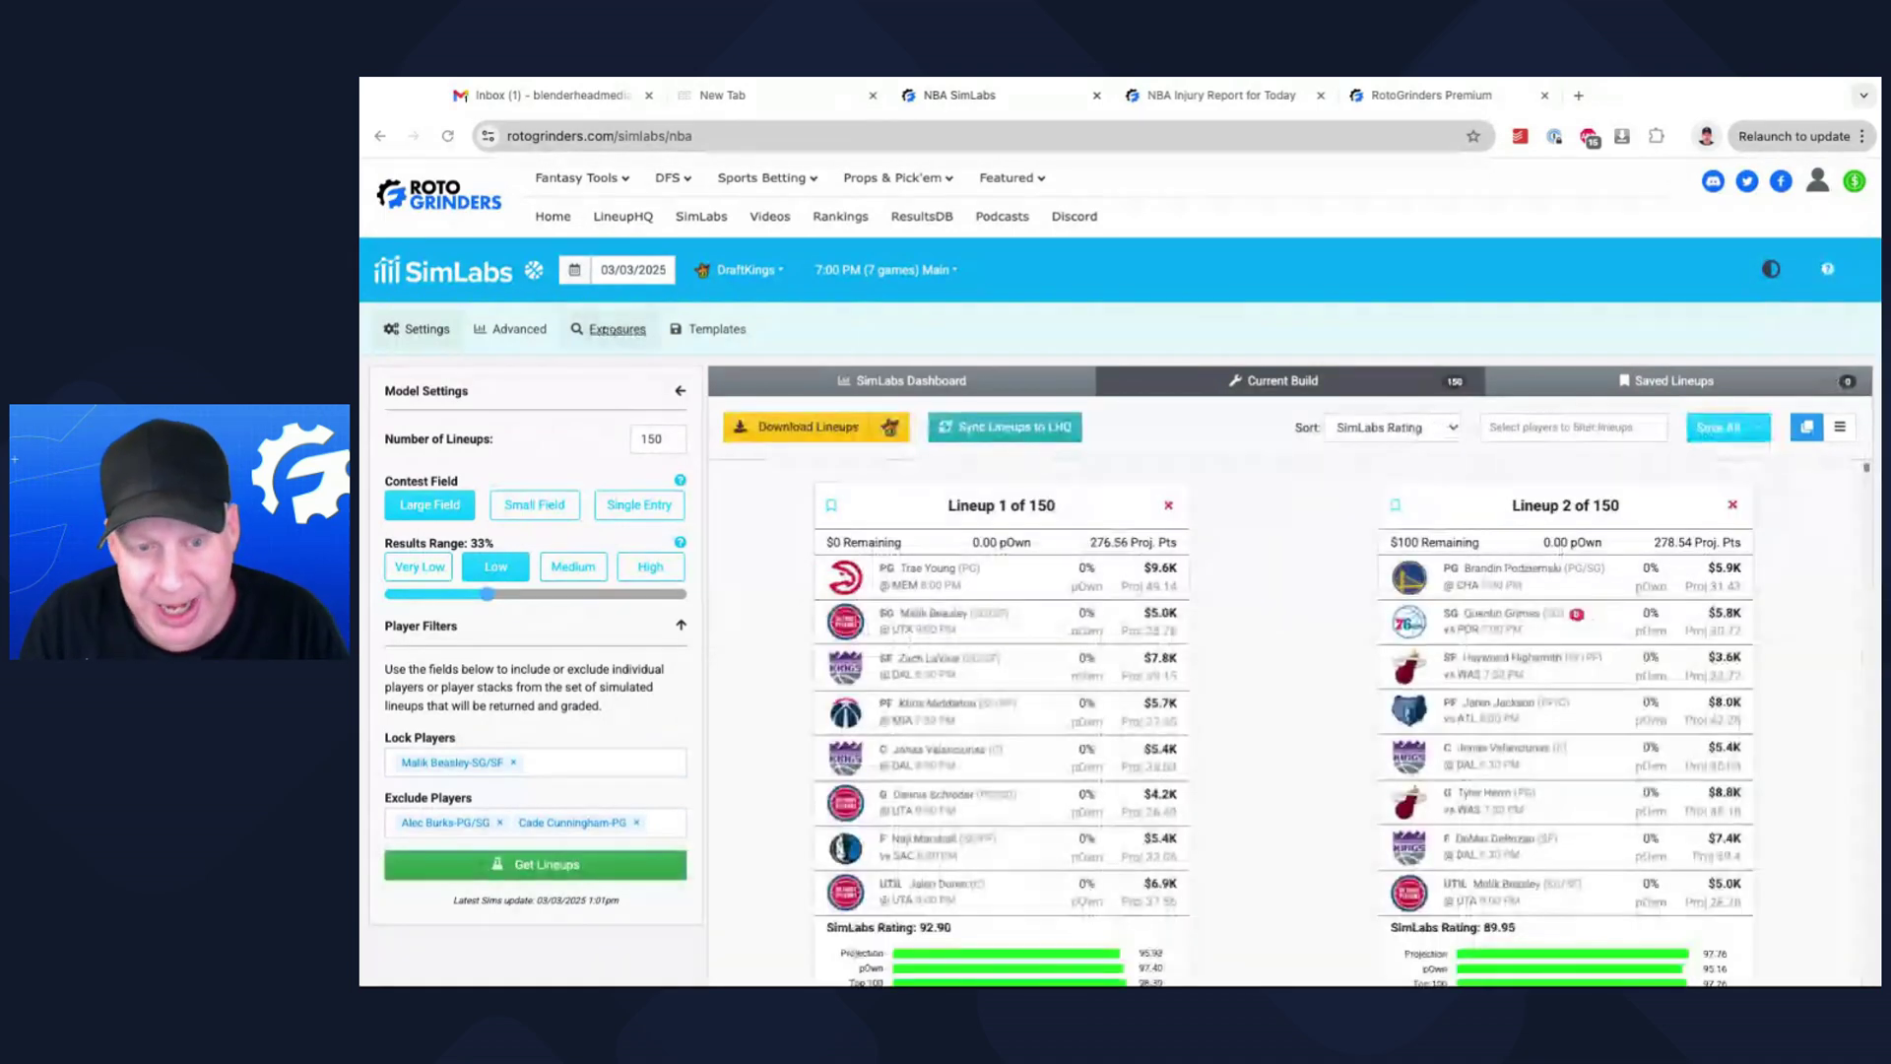
Examine the player exposures across the 150 lineups, from the most used players down the list
click(617, 329)
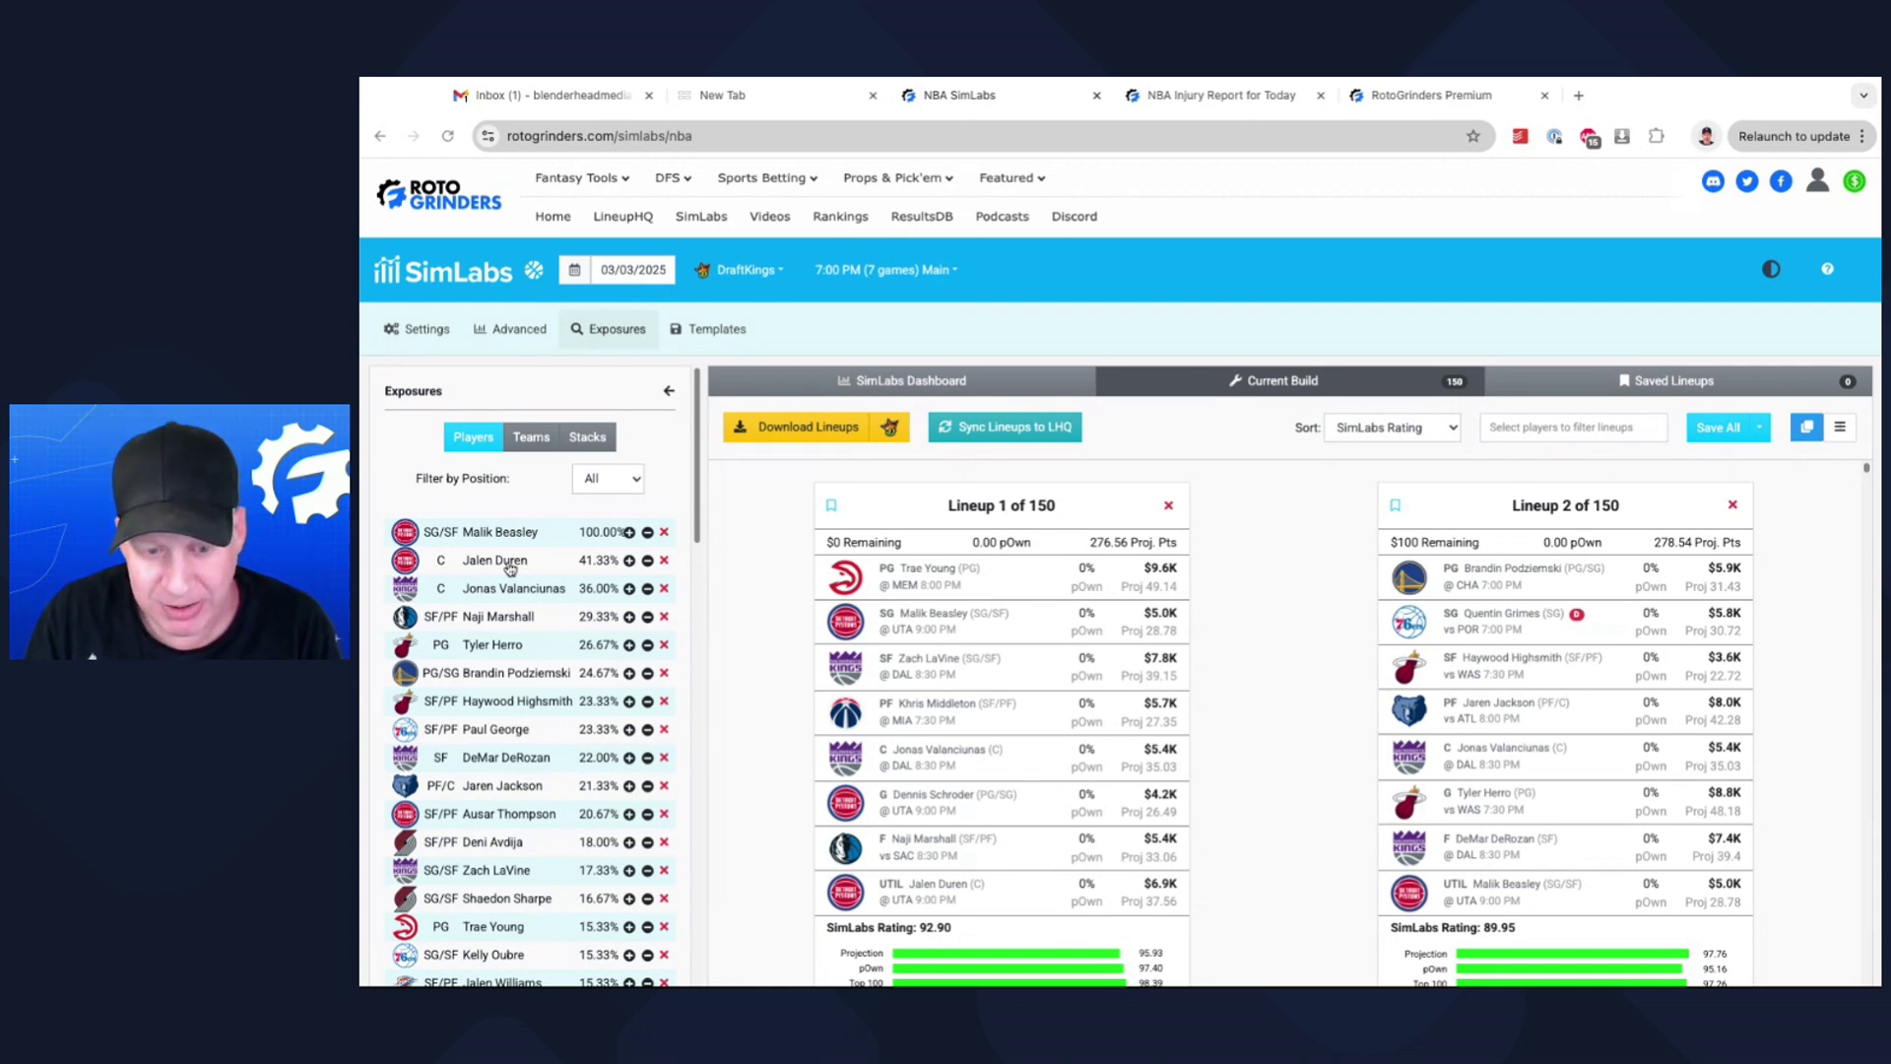
scroll(541, 632, down, 1)
scroll(512, 634, down, 1)
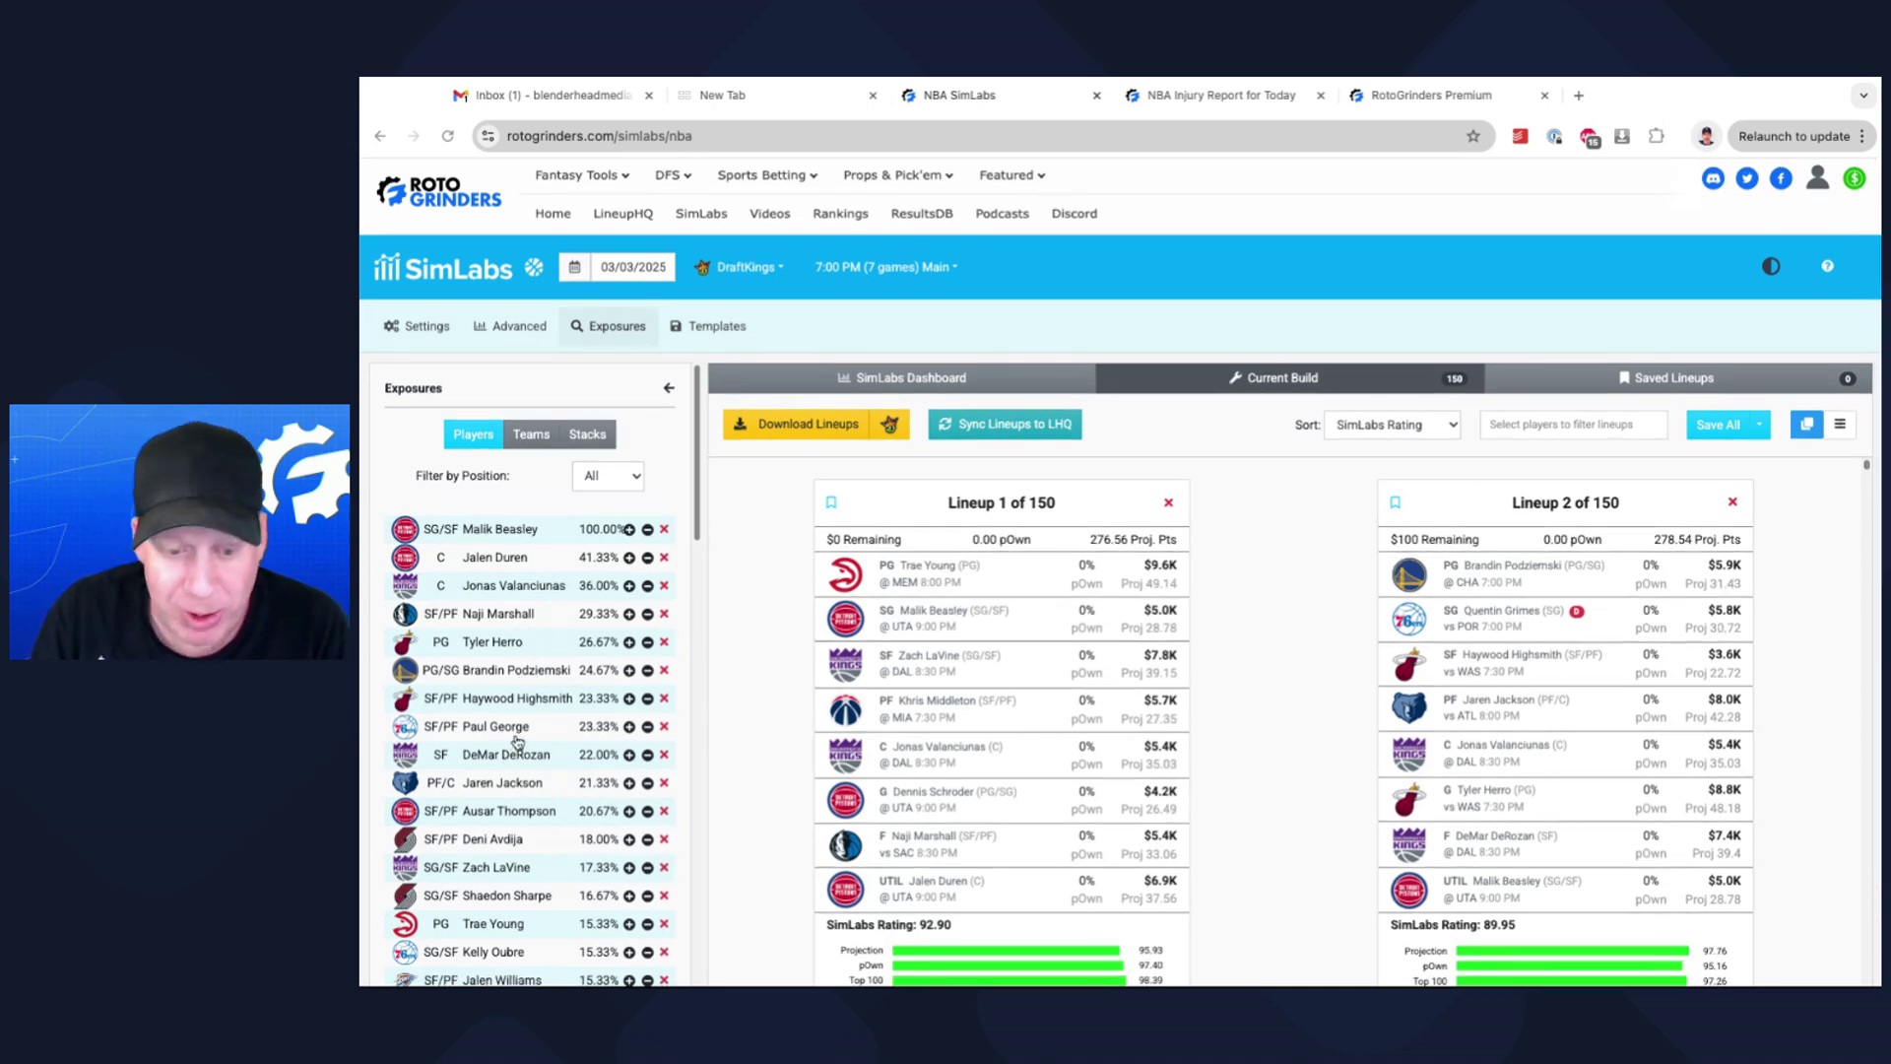
scroll(522, 741, down, 1)
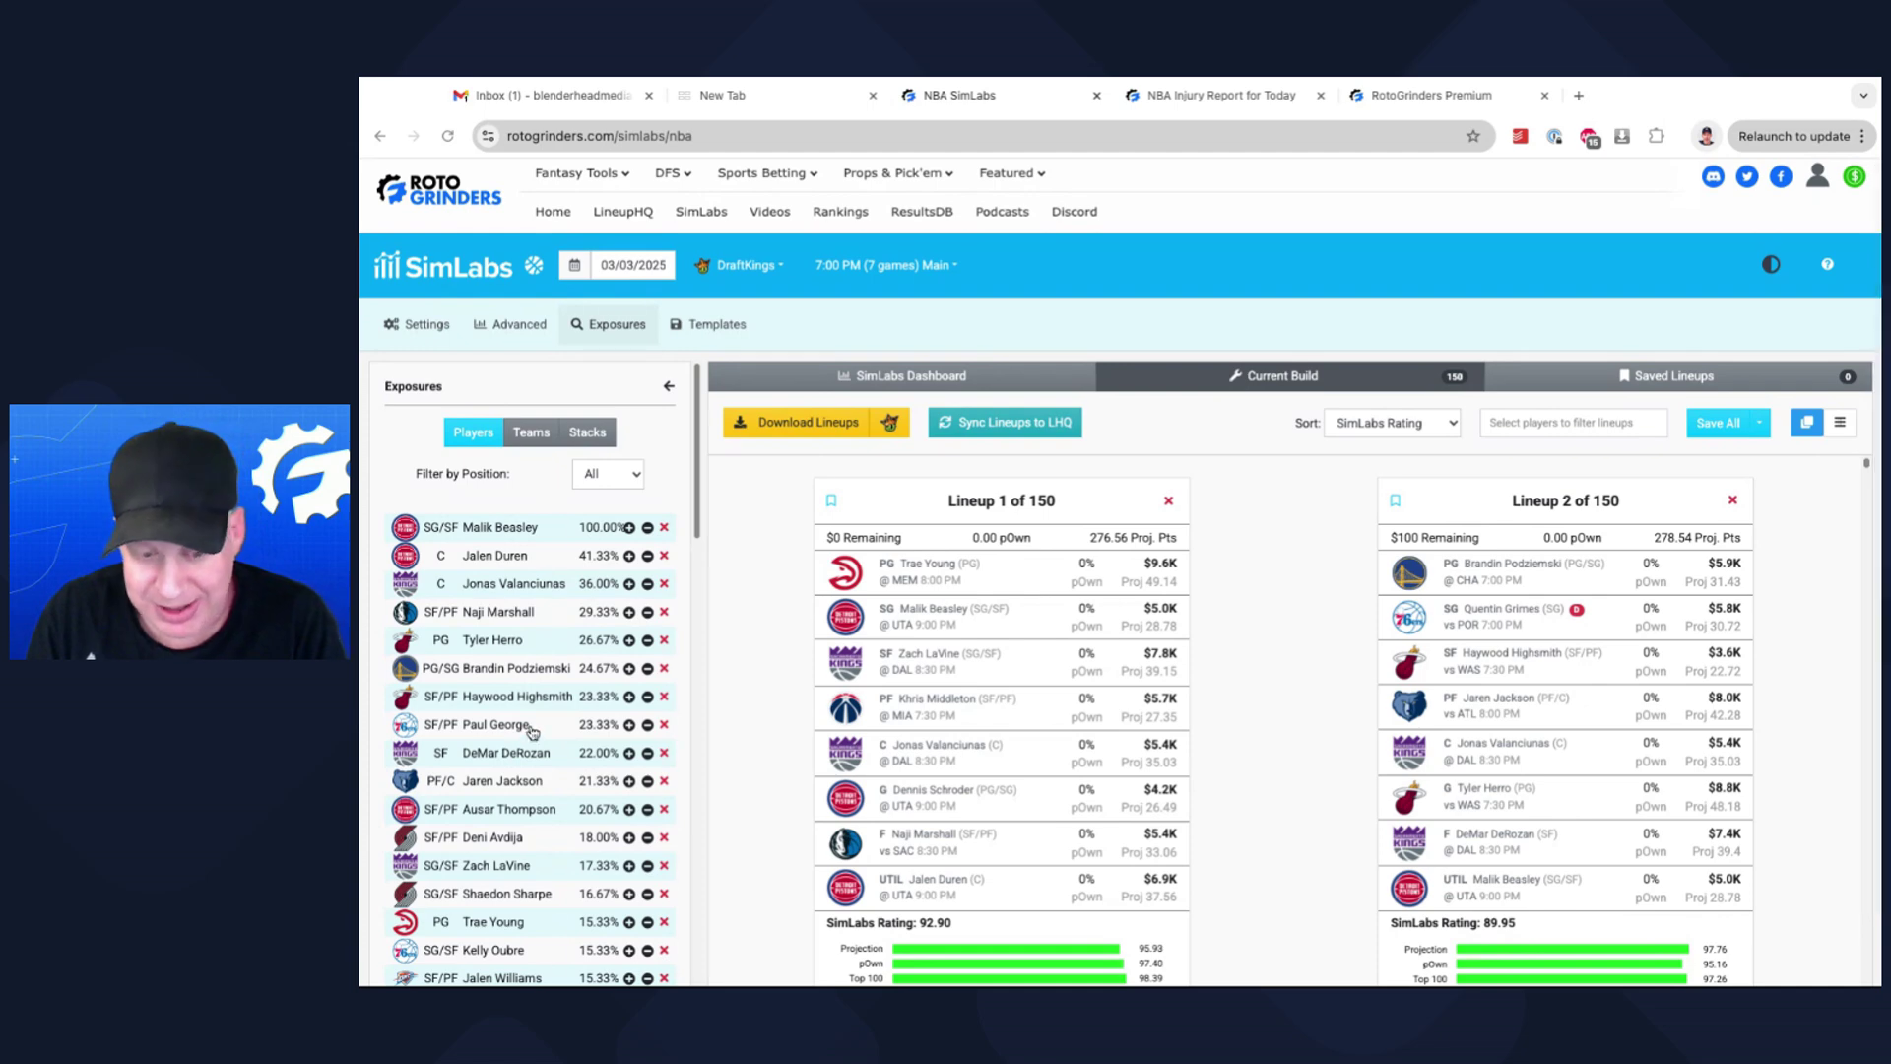
scroll(595, 690, down, 1)
scroll(603, 698, down, 5)
scroll(598, 693, up, 8)
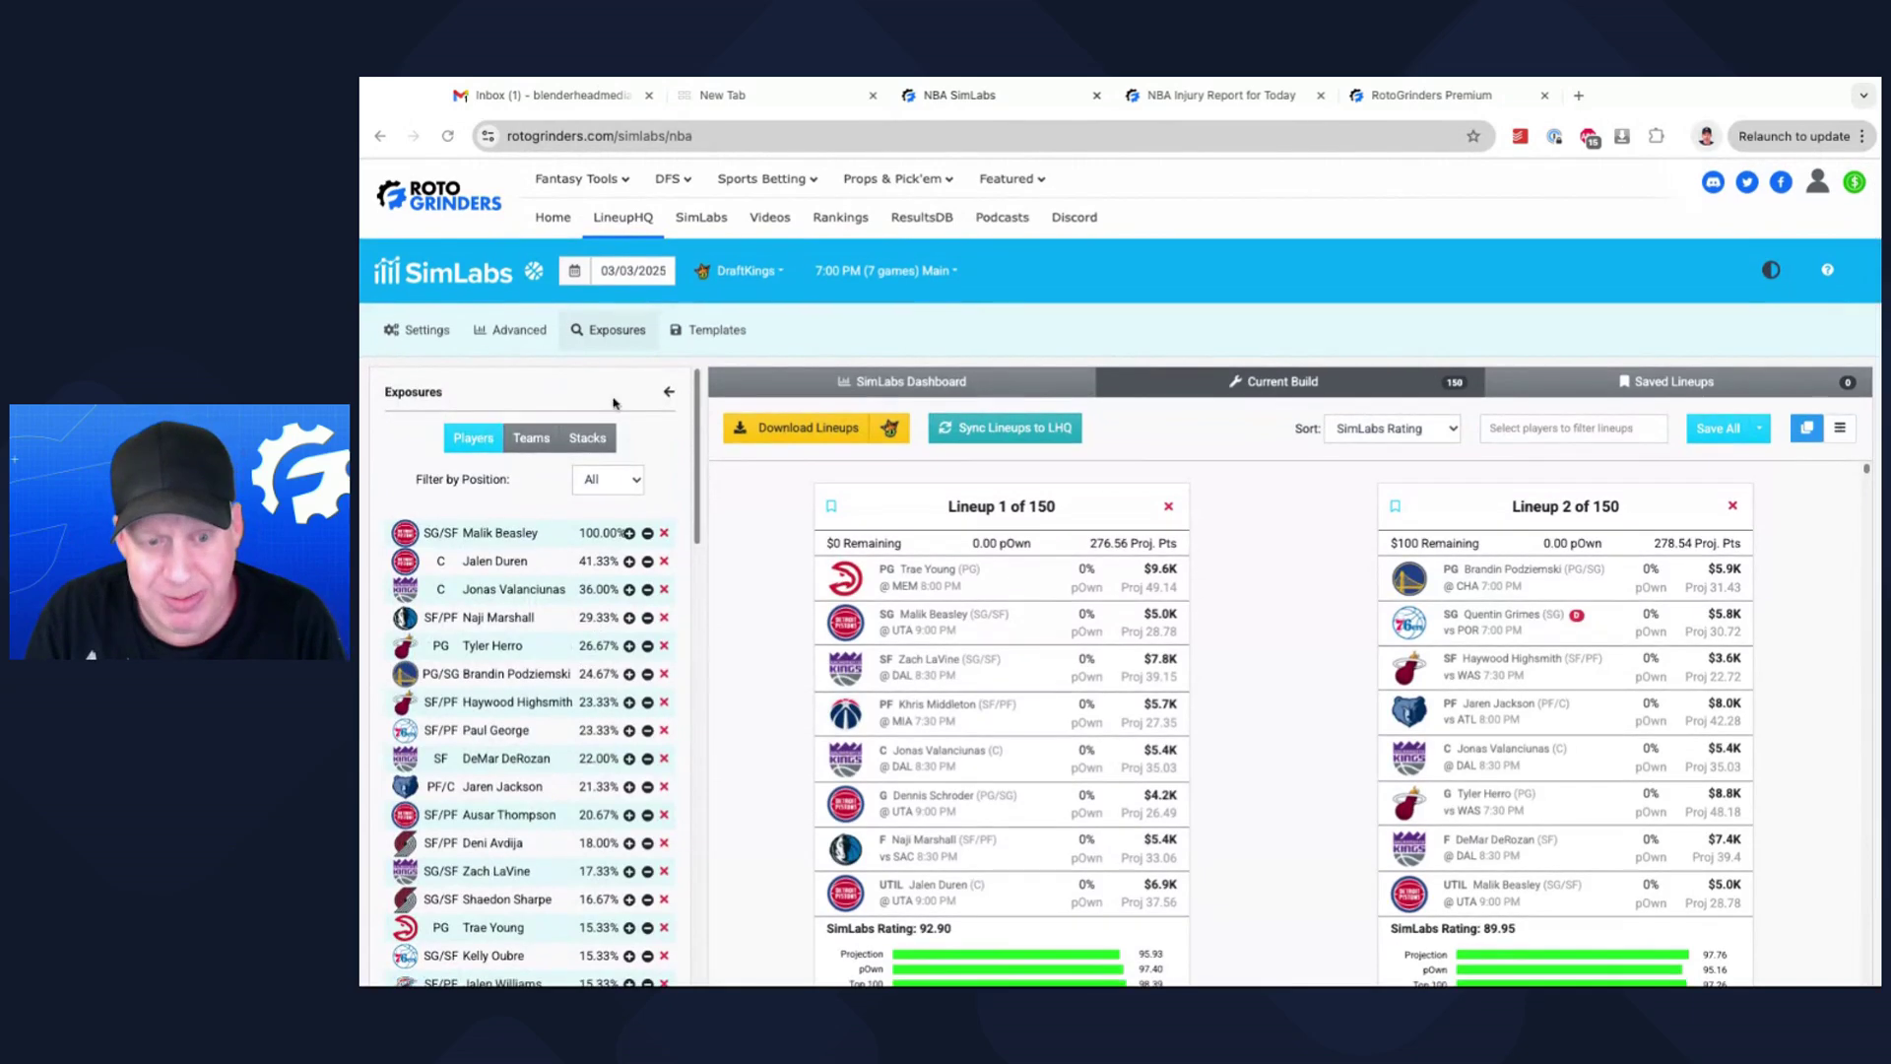
Return to the model settings and switch to the RotoGrinders Premium page with the subscription plans
click(428, 331)
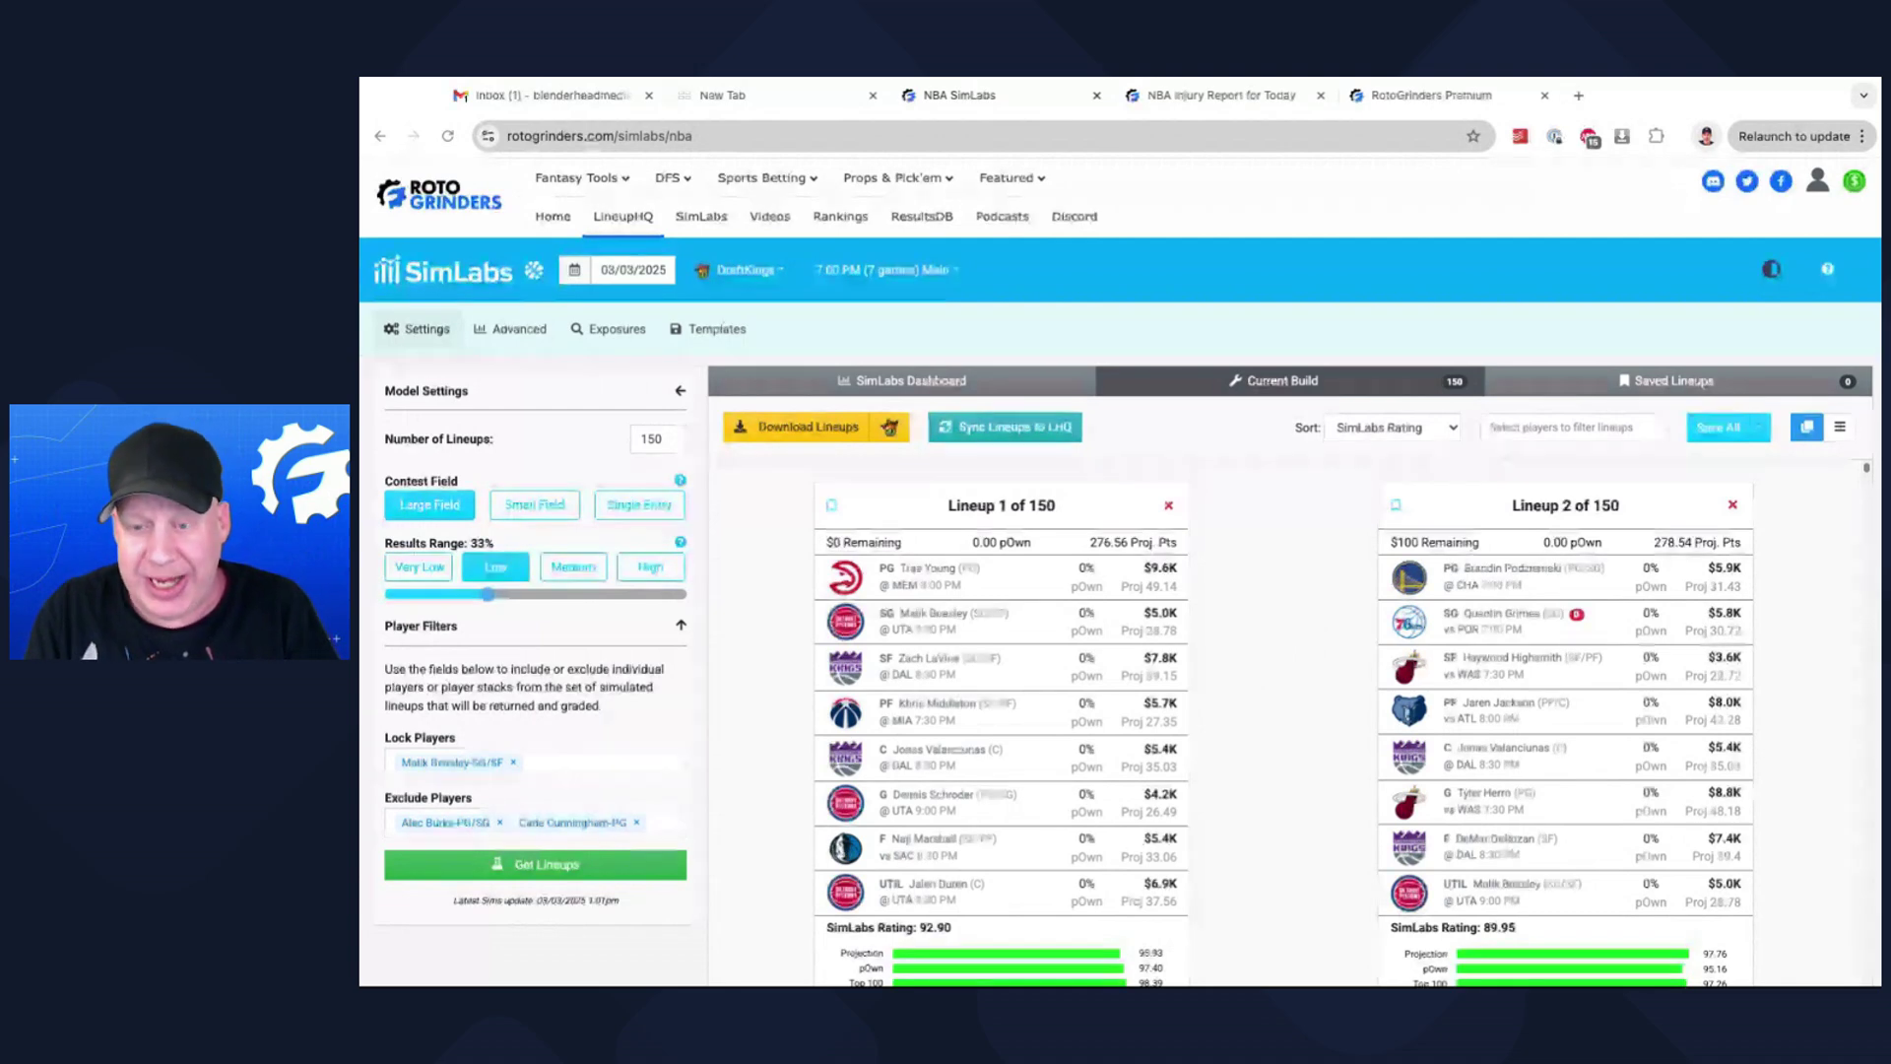
click(1450, 95)
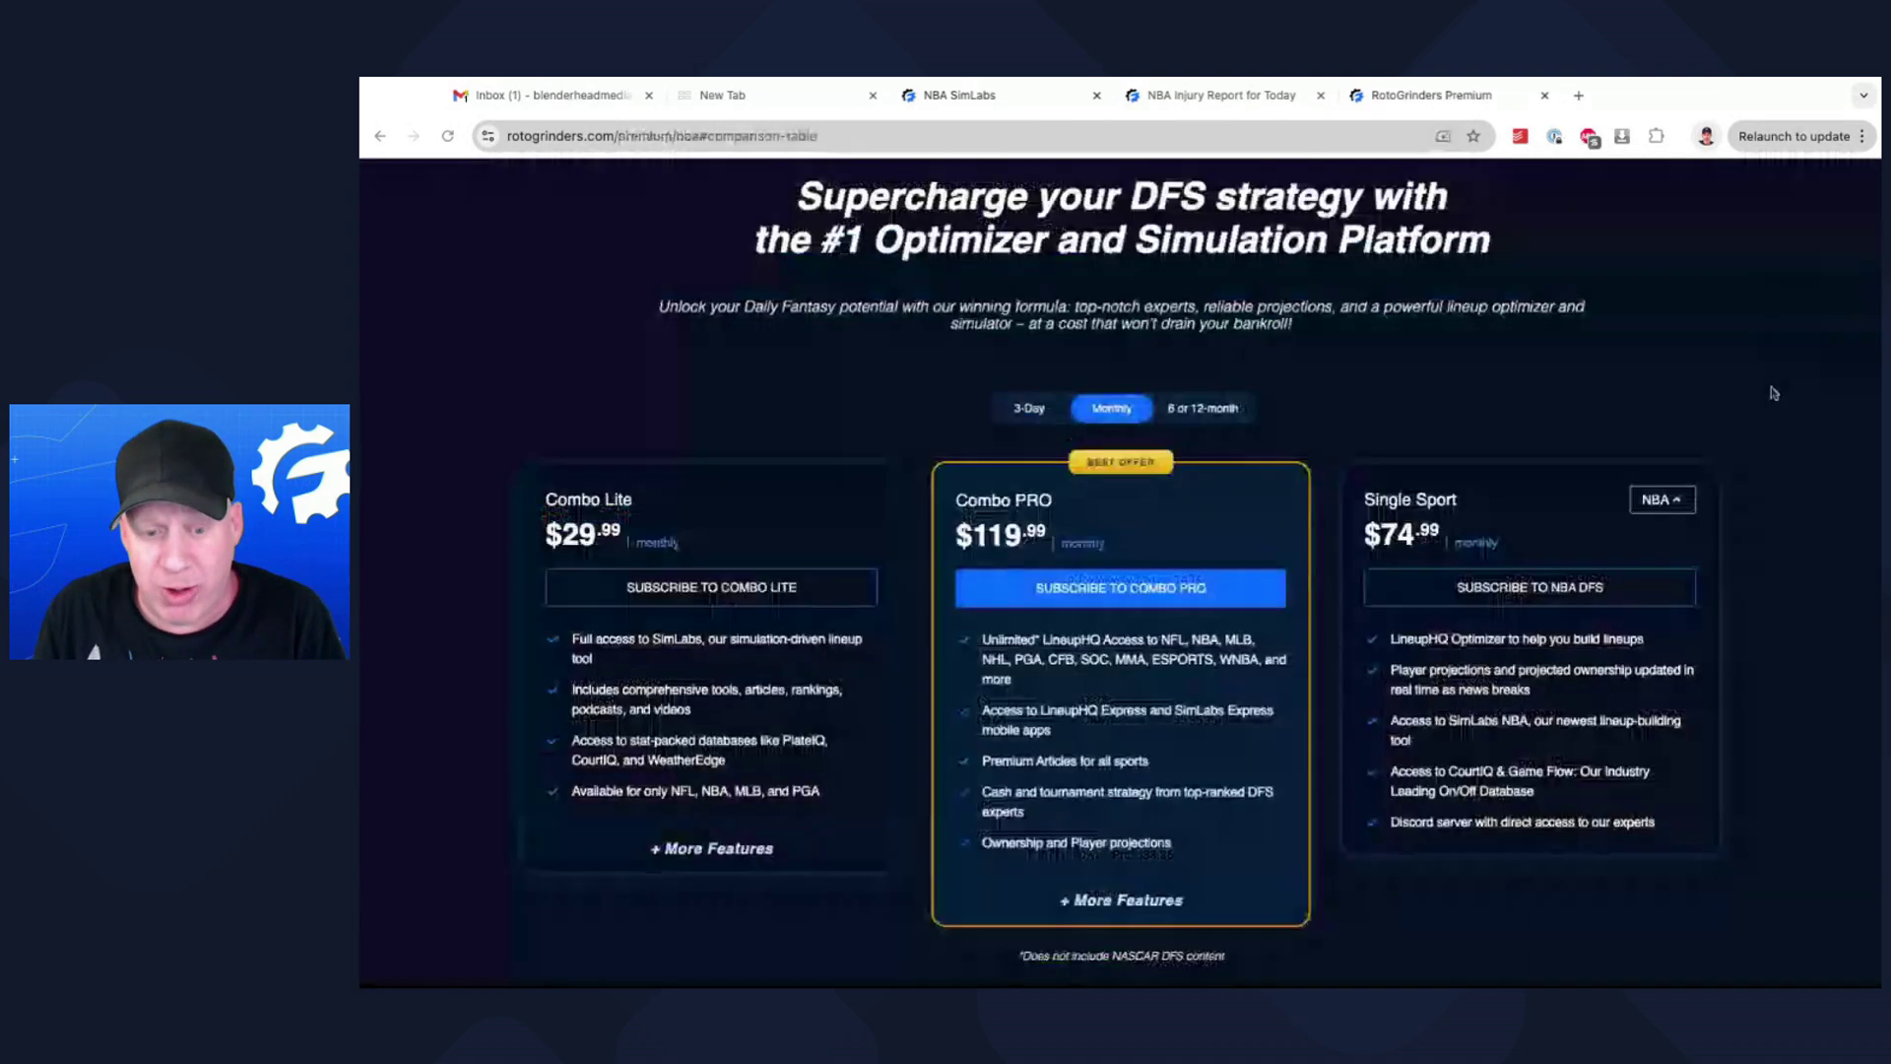